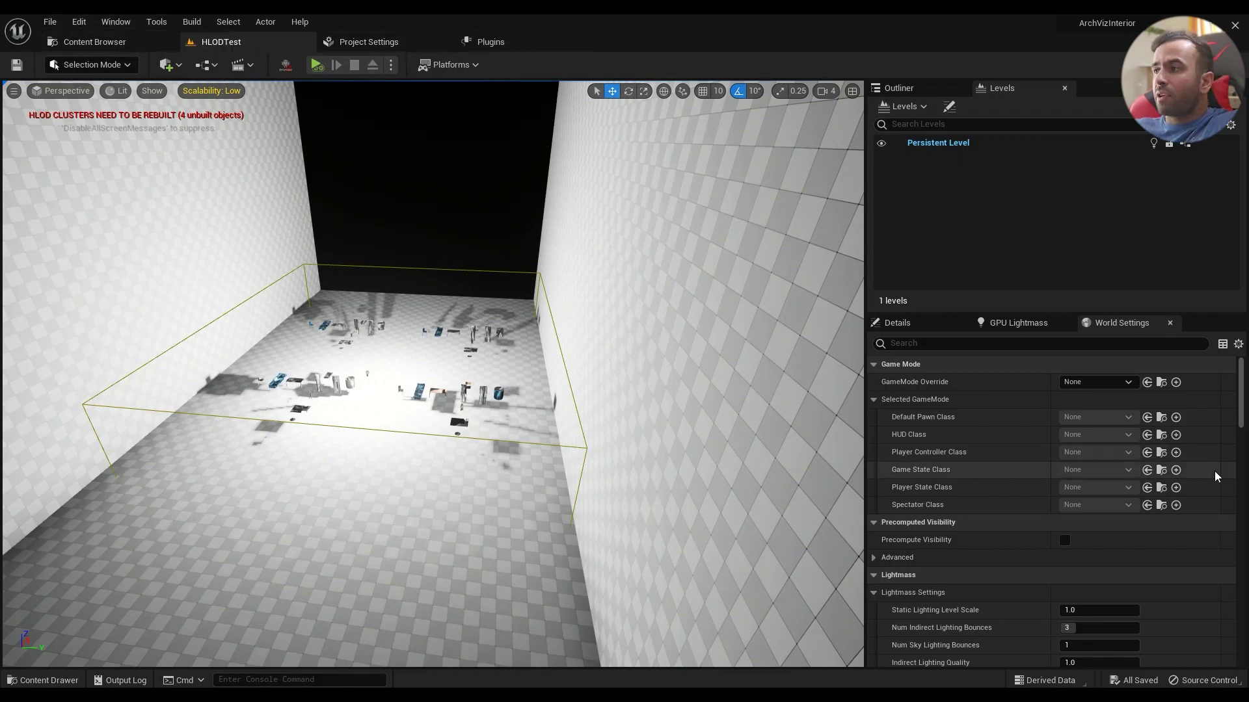
- Create a new level from the Basic template
click(1019, 322)
click(1122, 323)
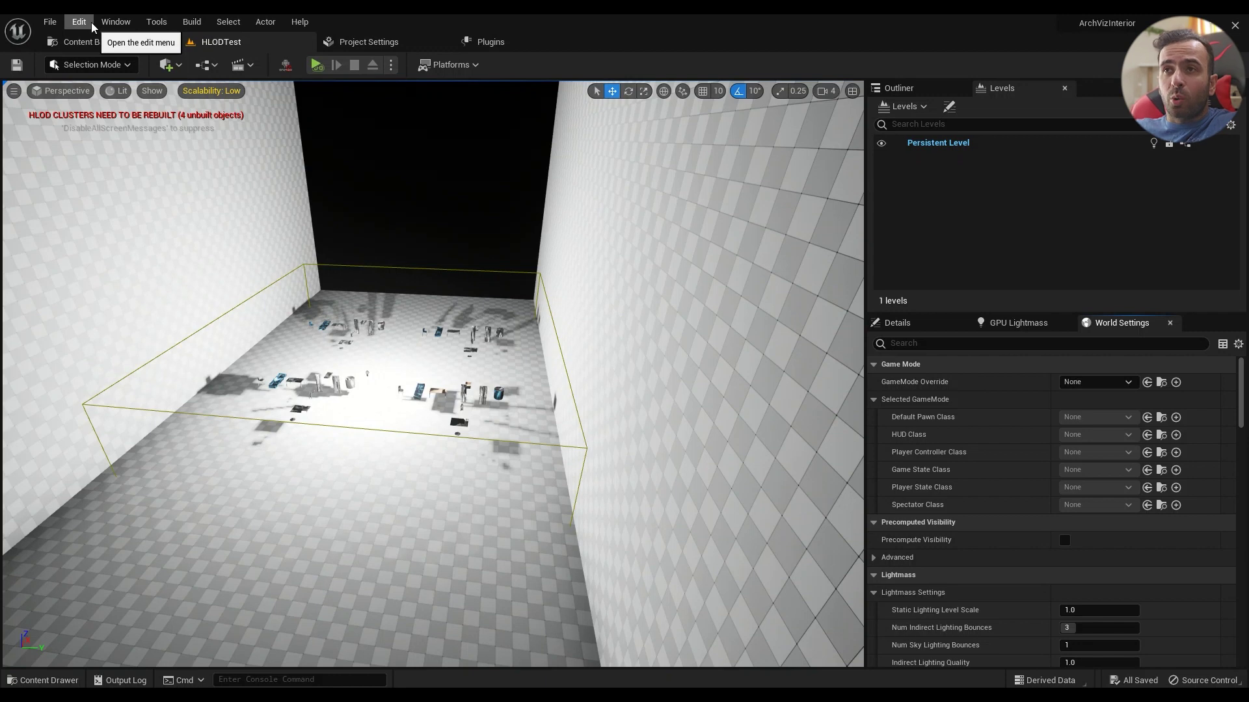
click(50, 22)
click(90, 57)
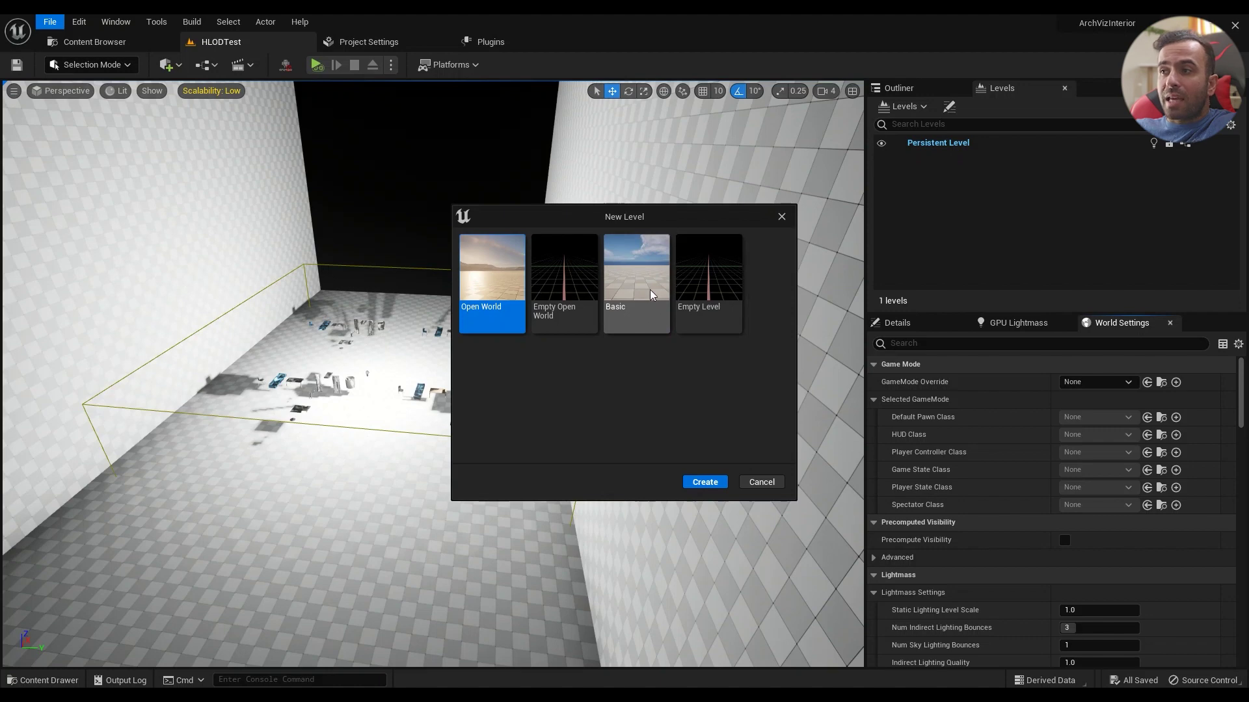
click(629, 286)
click(710, 487)
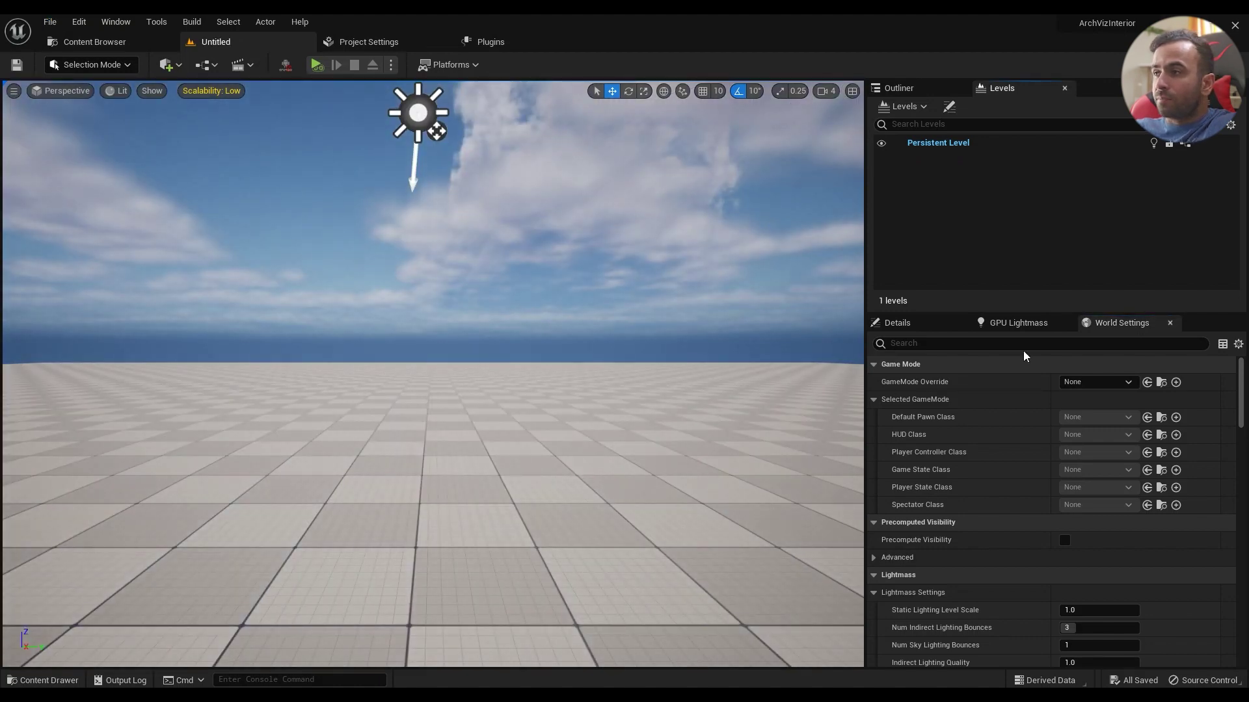
- Search the World Settings for "world part" to check the World Partition property, and clear the search
click(1033, 344)
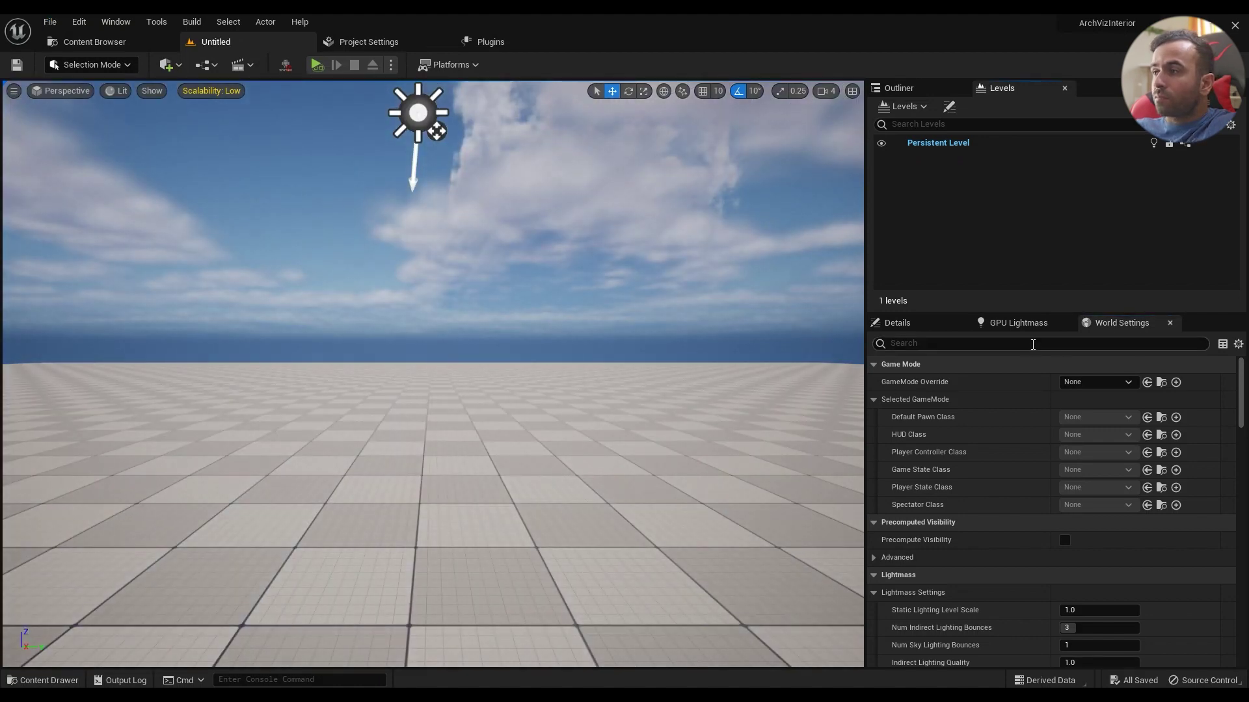
text(wporld)
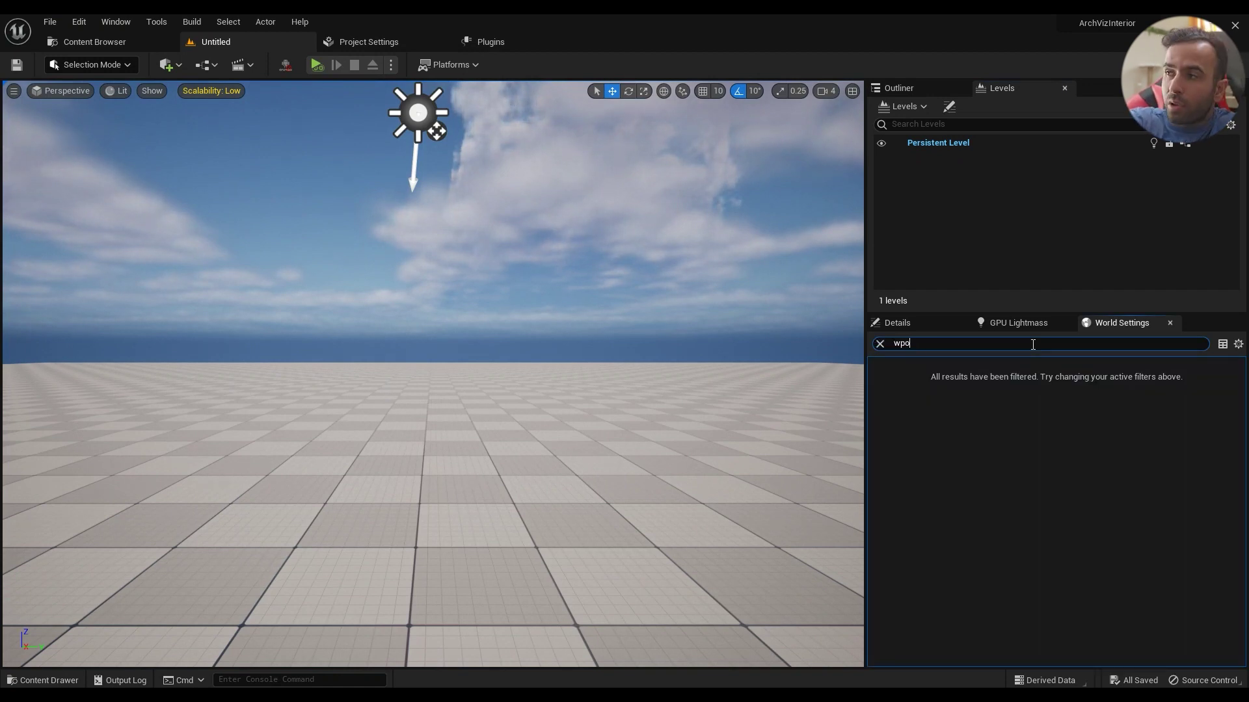
key(BackSpace)
key(BackSpace)
key(BackSpace)
key(BackSpace)
key(BackSpace)
text(orld part)
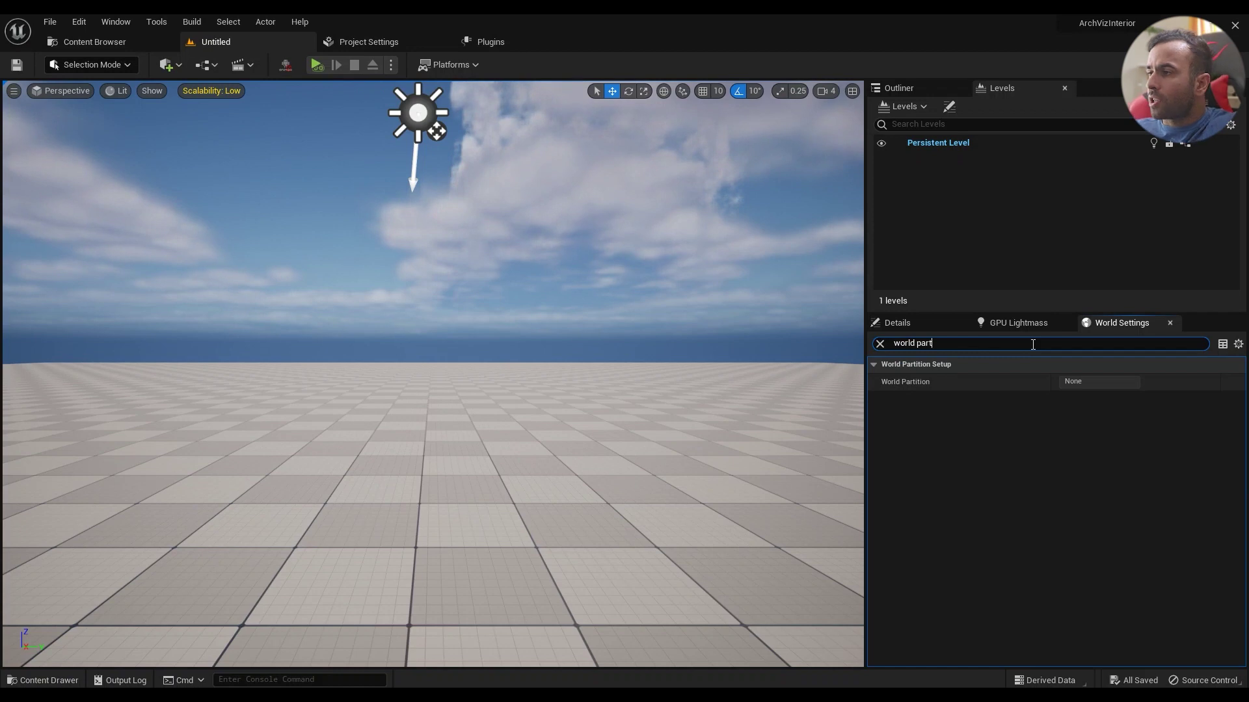
key(BackSpace)
key(BackSpace)
key(BackSpace)
key(BackSpace)
key(BackSpace)
key(BackSpace)
key(BackSpace)
key(BackSpace)
key(BackSpace)
key(BackSpace)
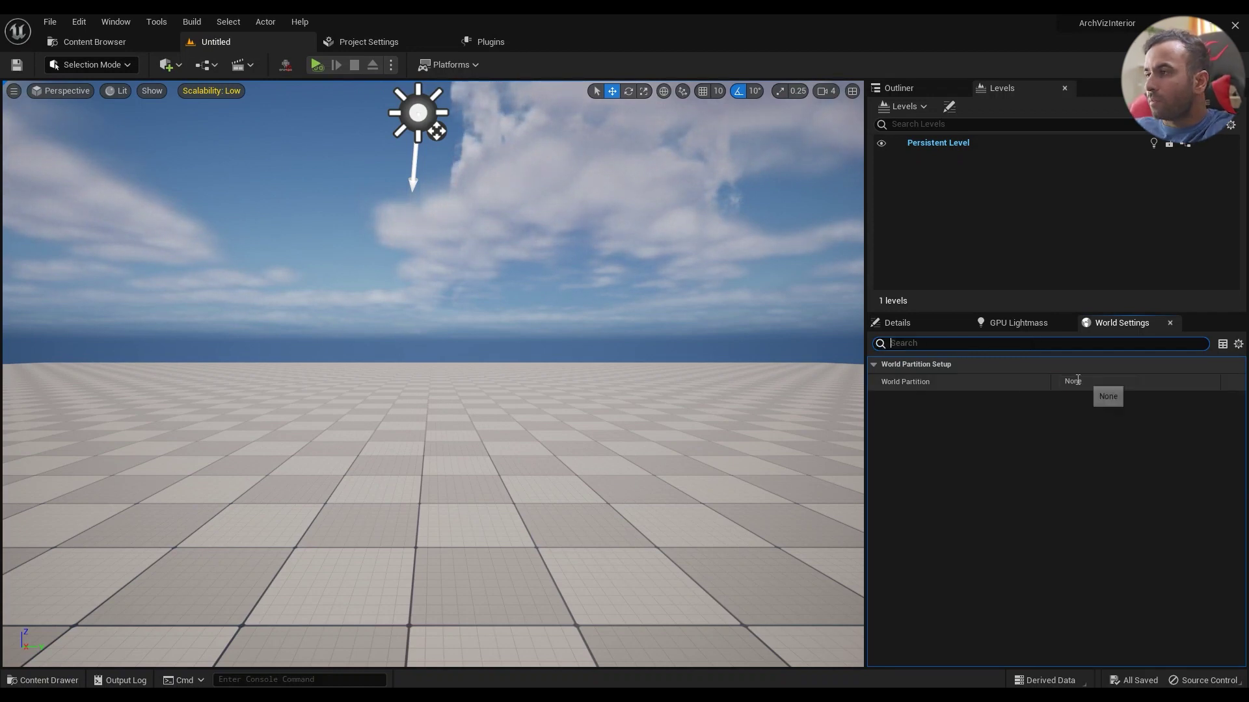
- Look through the World Settings sections, from Lightmass and World down to World Partition Setup and the audio defaults
scroll(973, 517, down, 8)
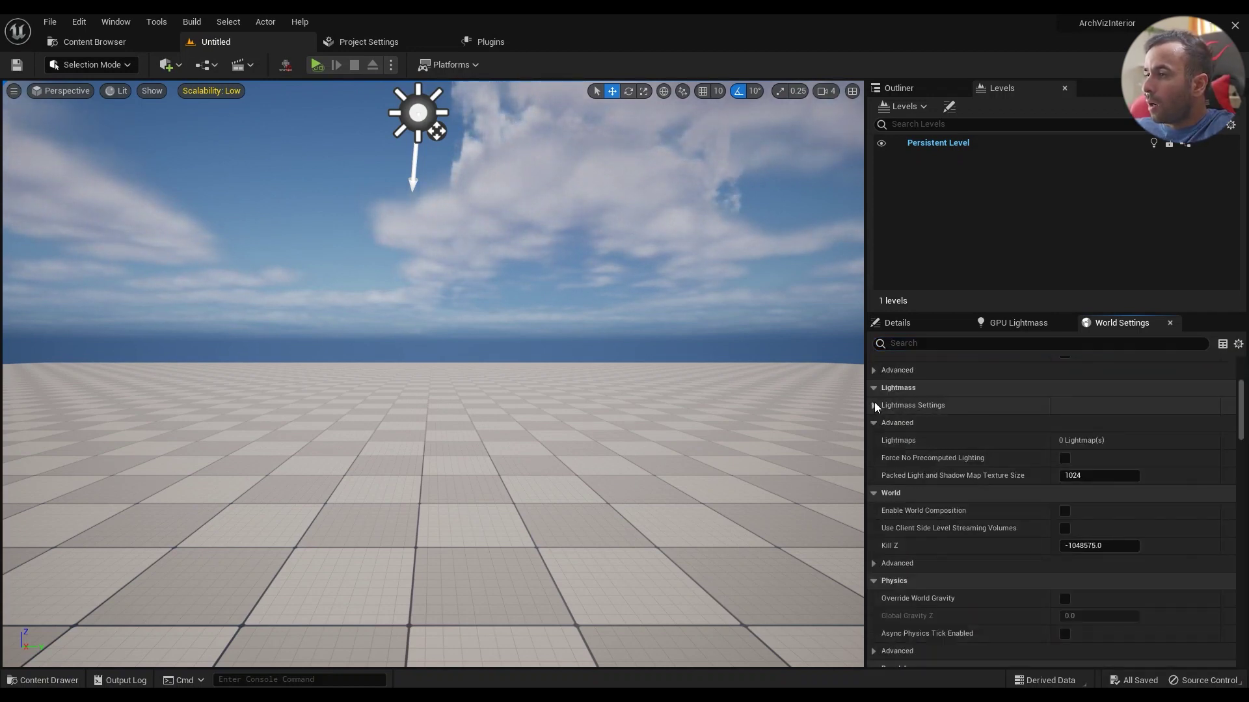
scroll(942, 485, down, 3)
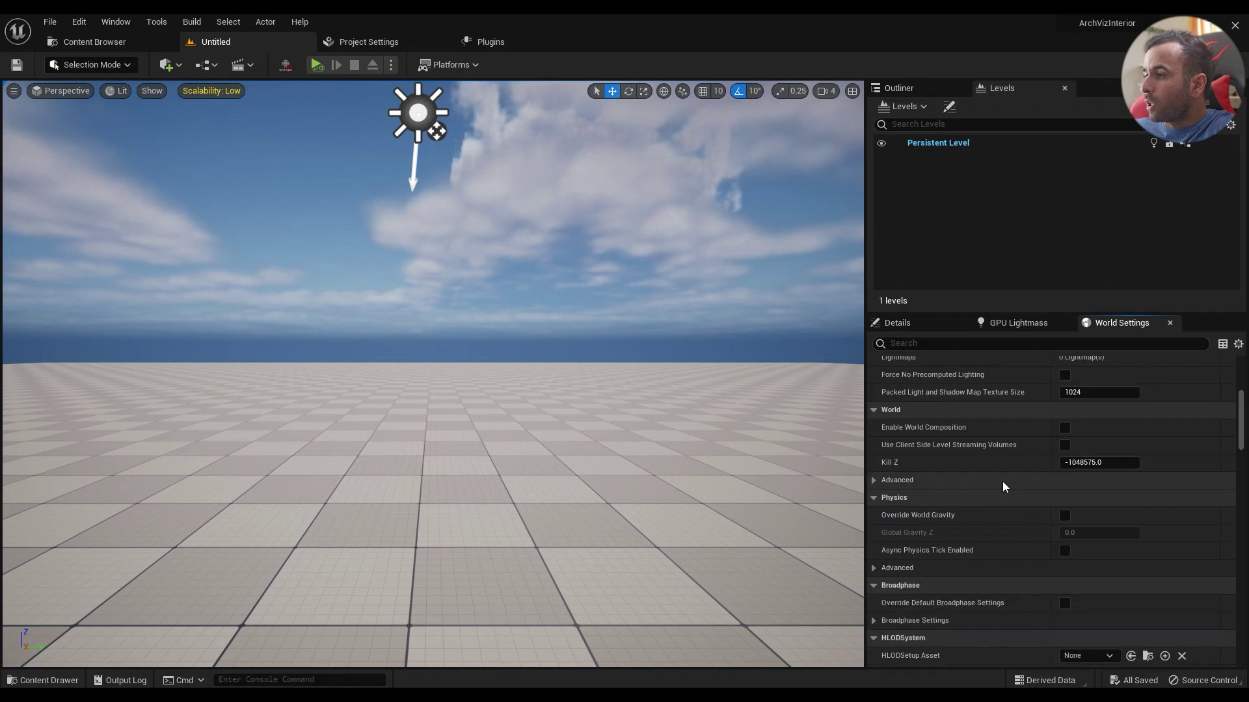
scroll(971, 518, down, 7)
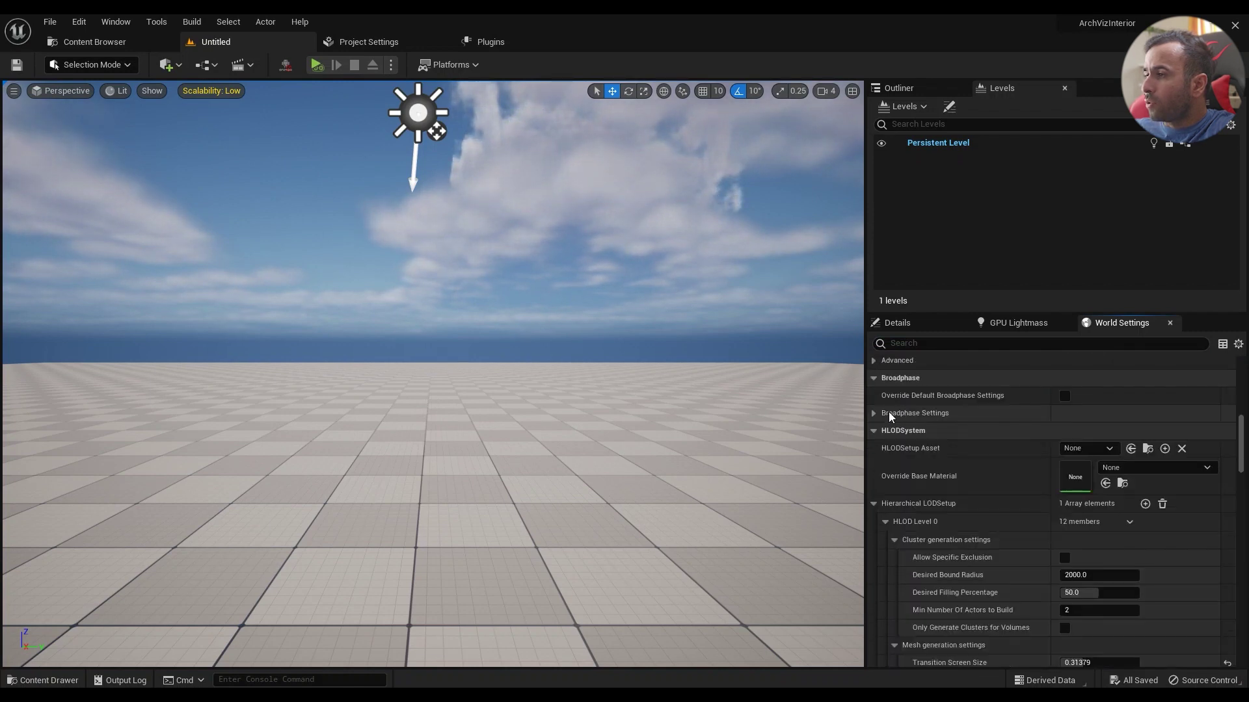
click(896, 430)
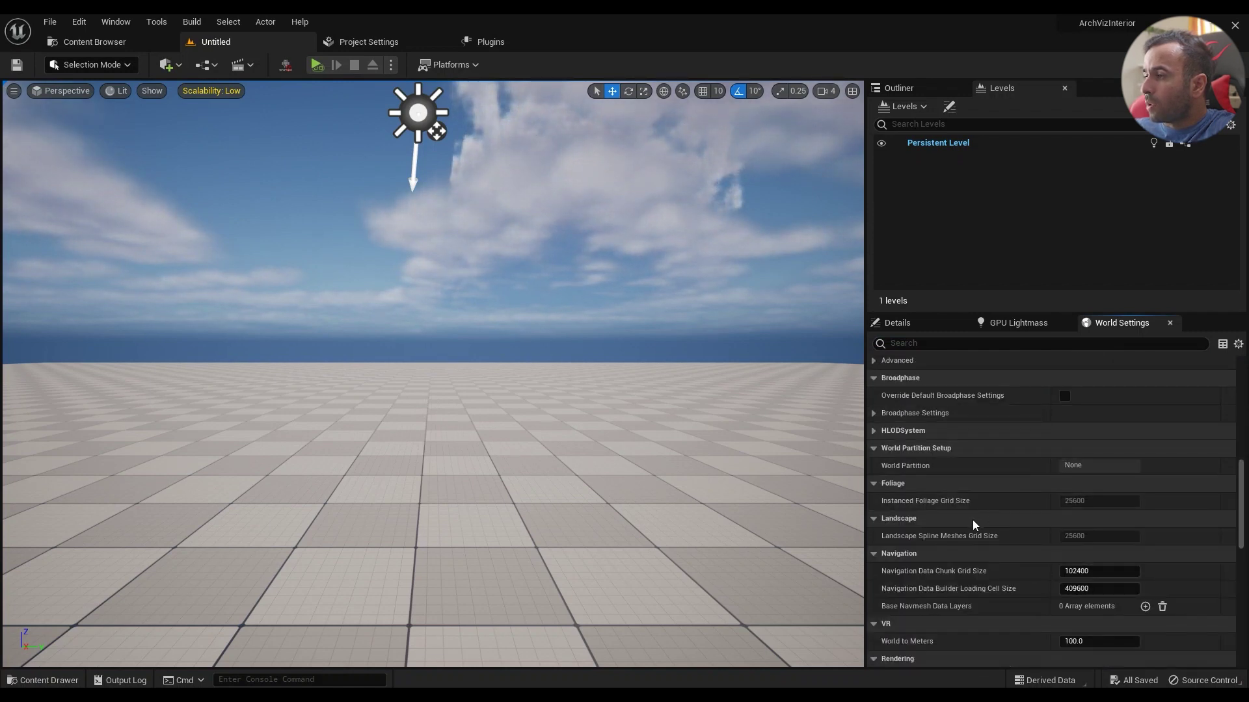
scroll(969, 522, down, 12)
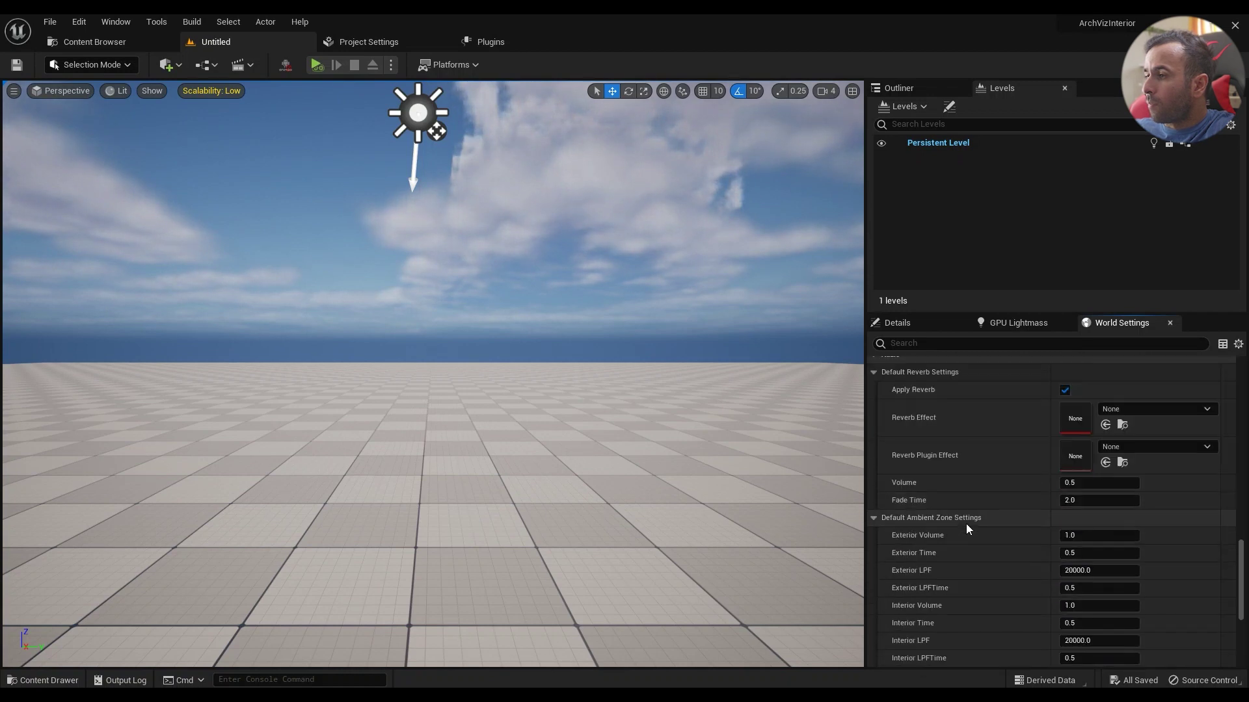
scroll(966, 524, up, 12)
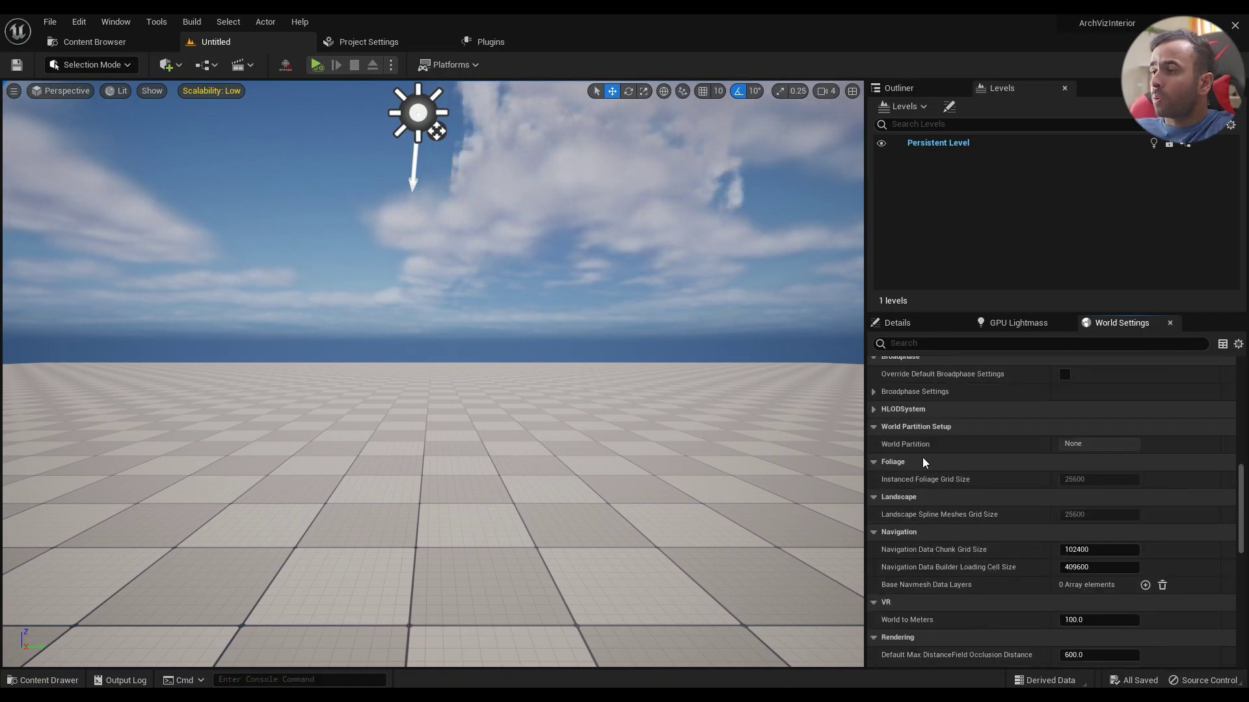
scroll(923, 449, up, 6)
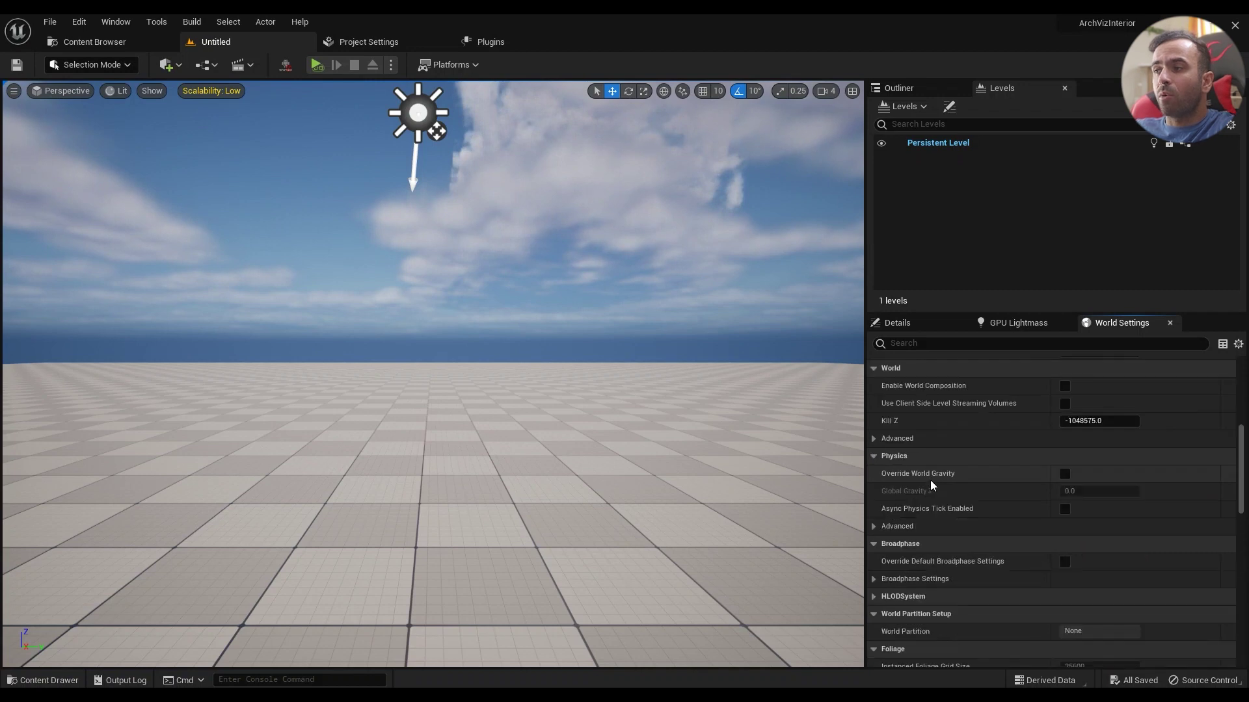
scroll(930, 480, up, 8)
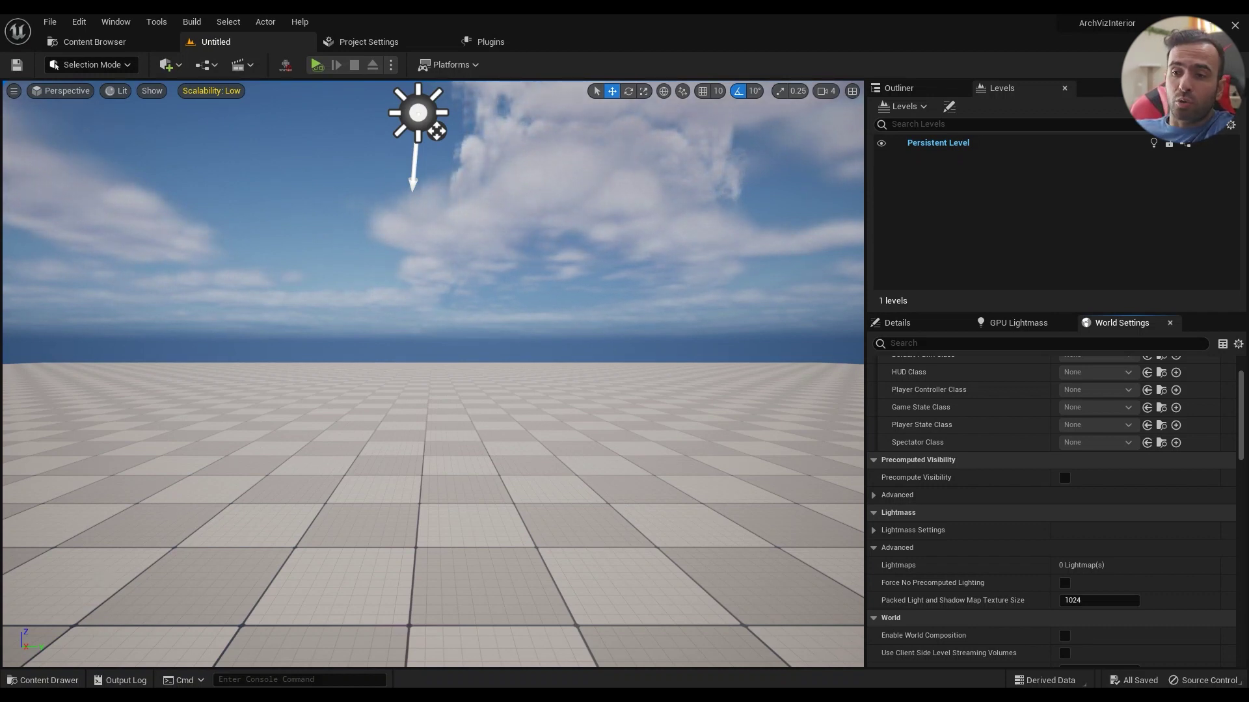
- Open the HLODTest level from the Maps folder
click(43, 680)
double_click(581, 491)
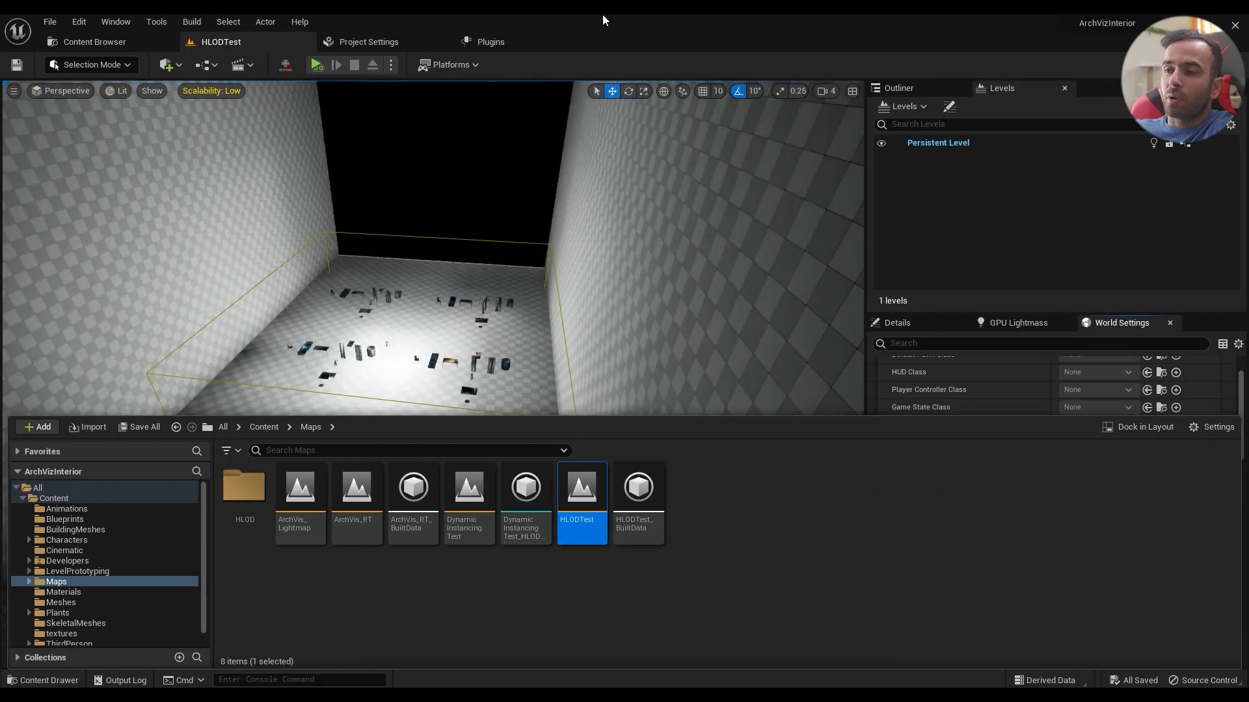
right_drag(514, 300, 515, 325)
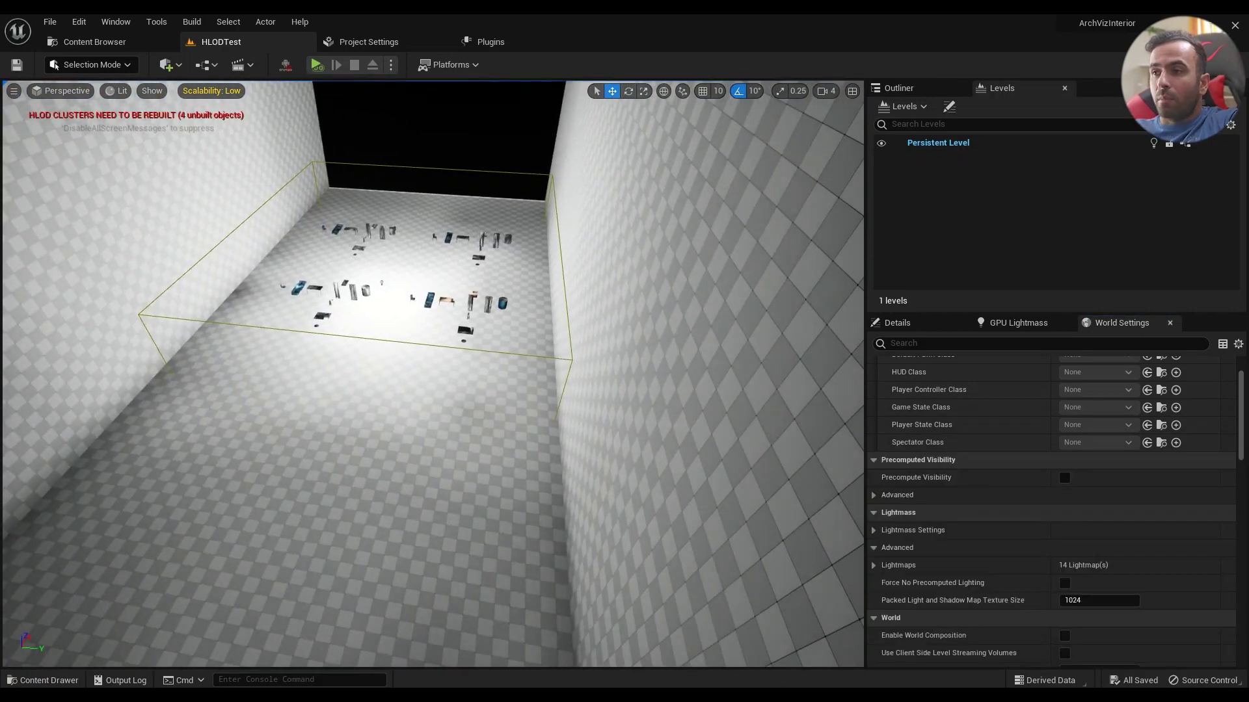
- Filter the World Settings by "hlod" to list the HLODSystem properties
click(980, 344)
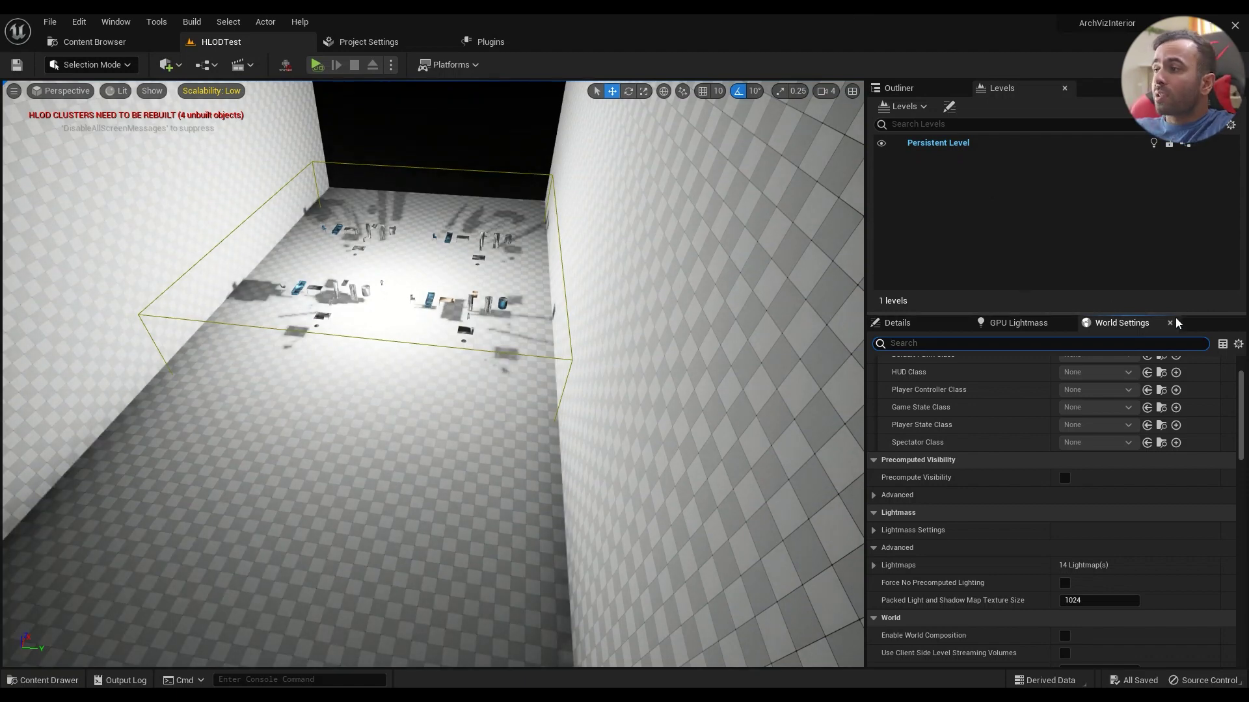
click(117, 24)
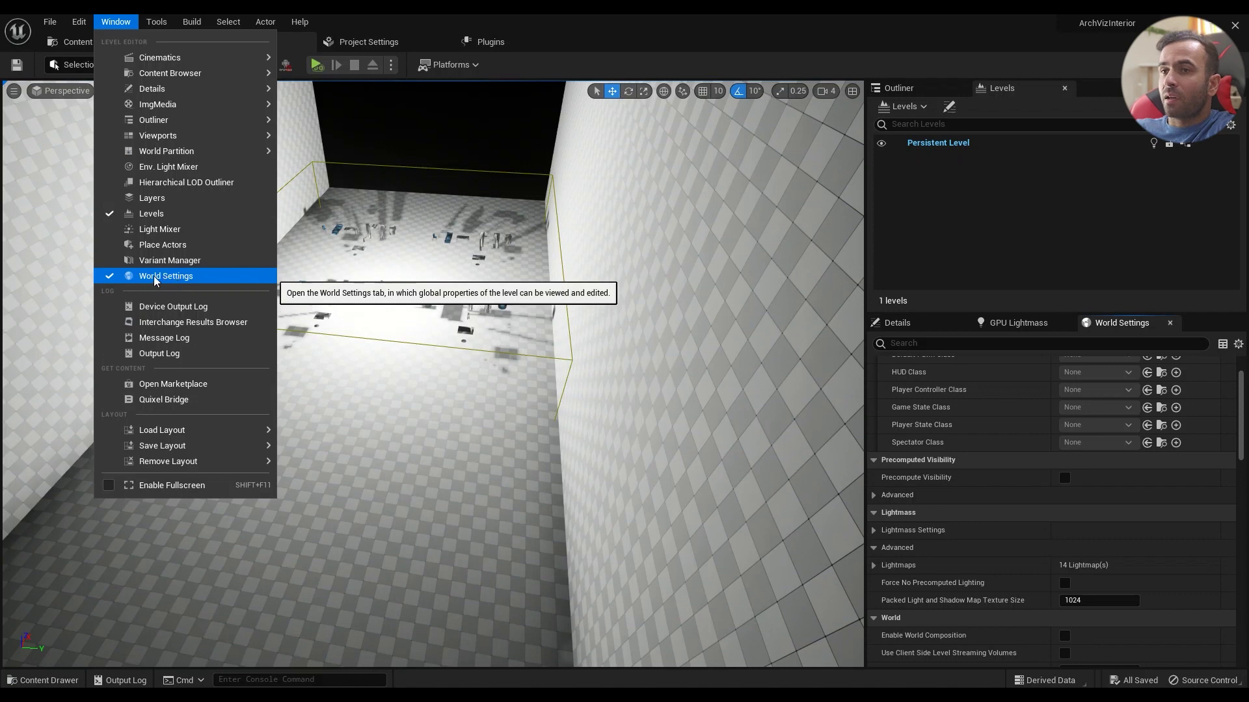
click(1194, 325)
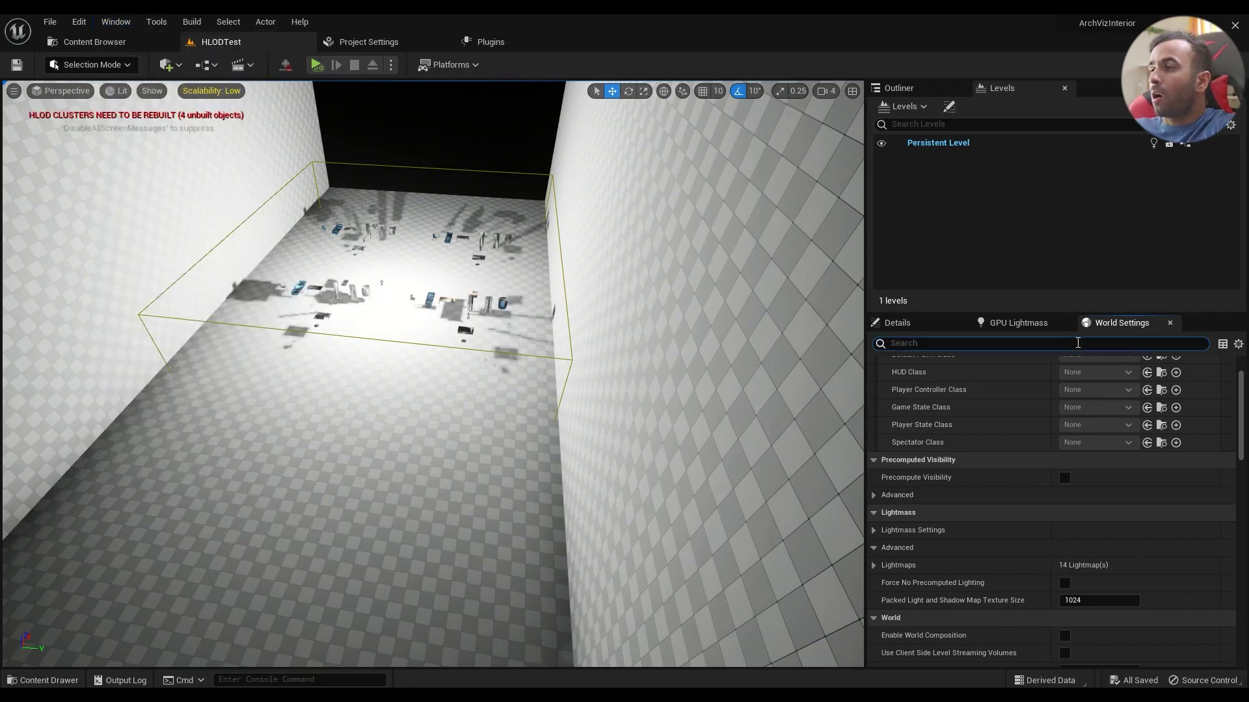
text(hlod)
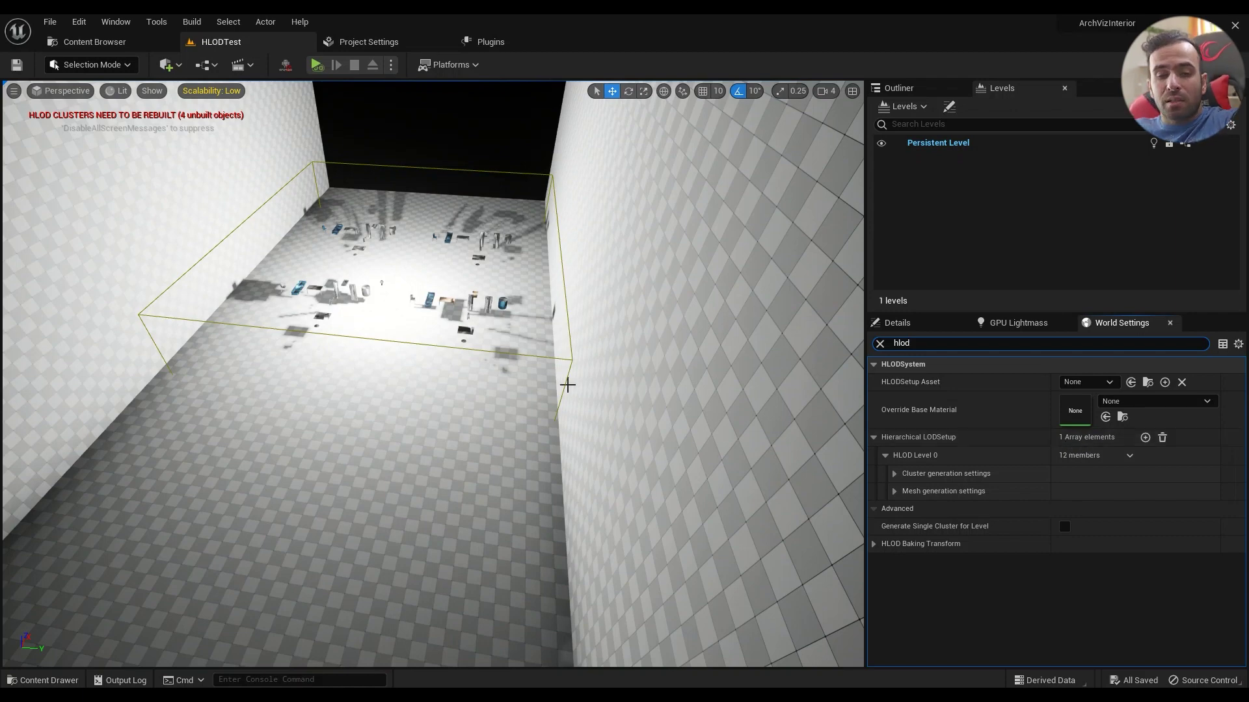
- Compare the furniture groups on the floor from near and far, and select the front-right cluster
mouse_move(568, 385)
right_down()
mouse_move(589, 367)
mouse_move(570, 369)
right_up()
key(w)
key(w)
key(s)
key(s)
key(w)
key(s)
click(439, 400)
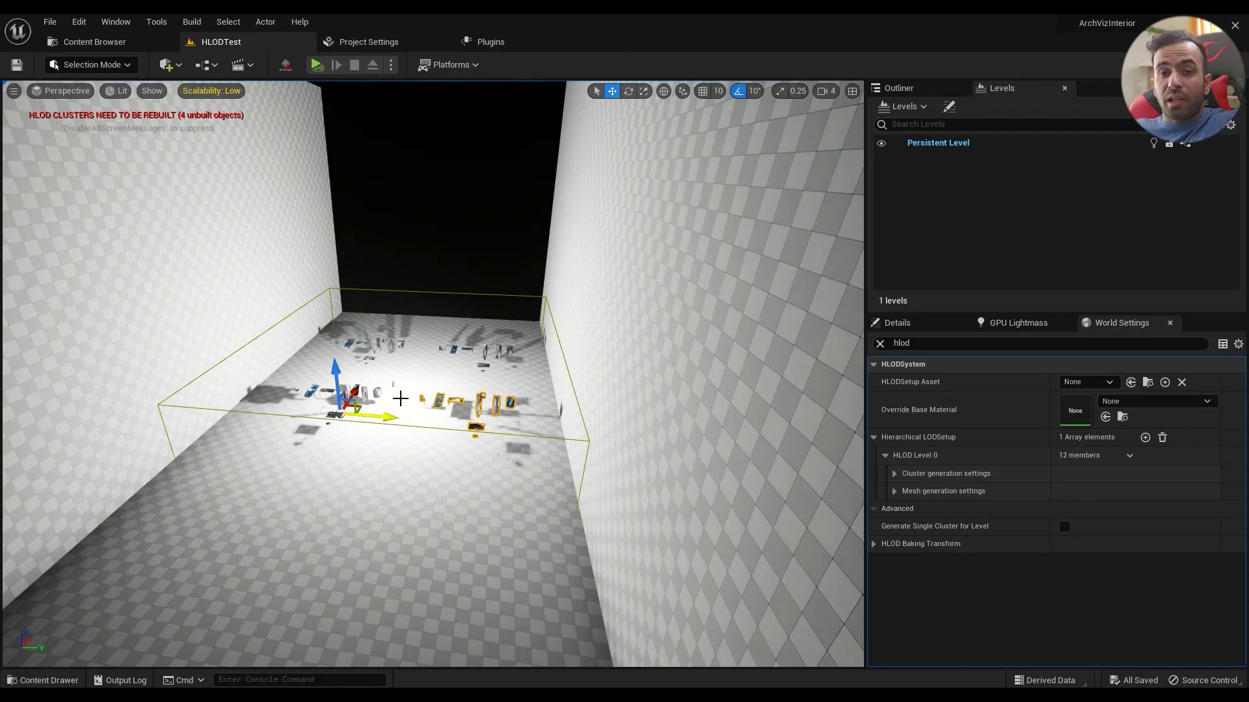
- Select a single piece of the front-right furniture group from close range and the whole cluster from farther away
key(w)
right_drag(494, 430, 499, 431)
click(428, 415)
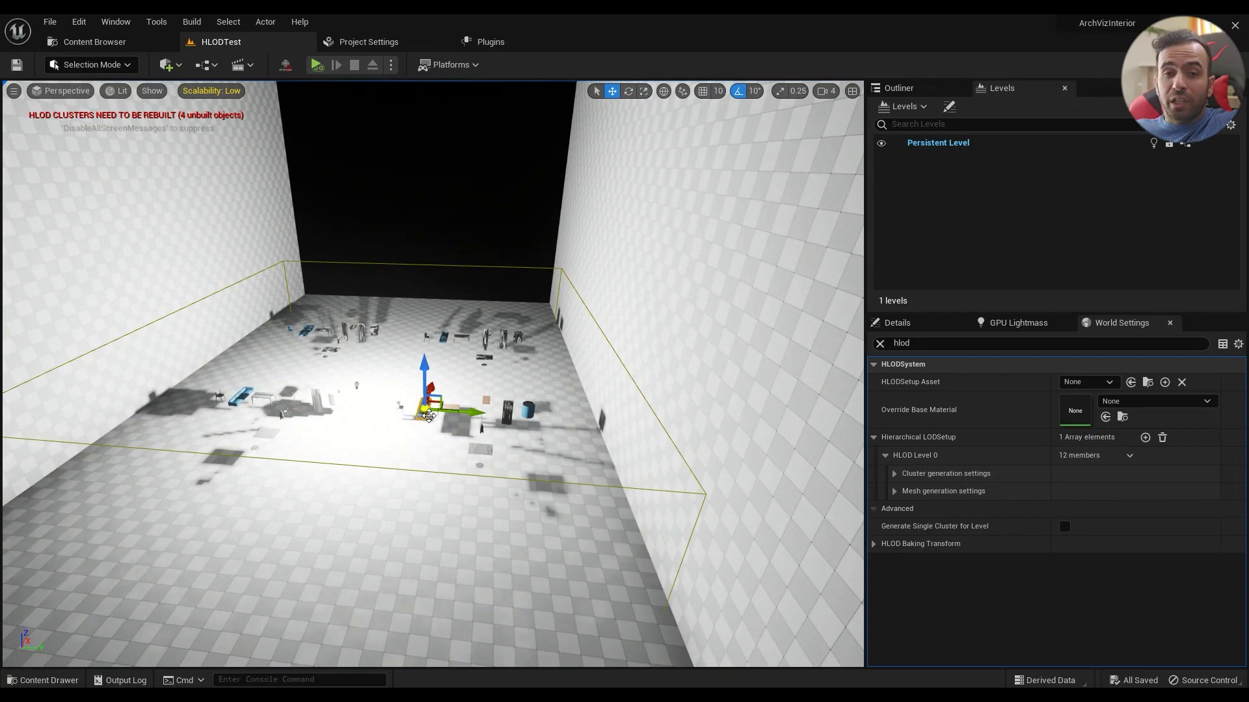
right_drag(563, 401, 570, 407)
key(s)
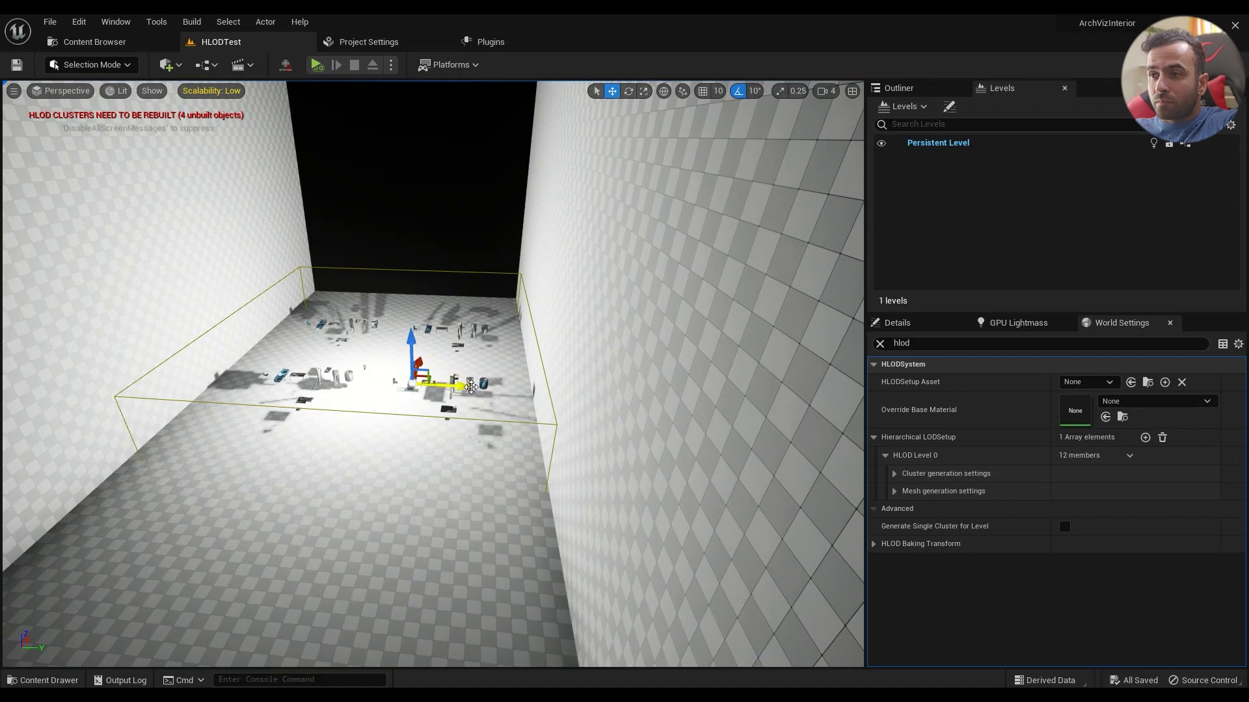
click(470, 386)
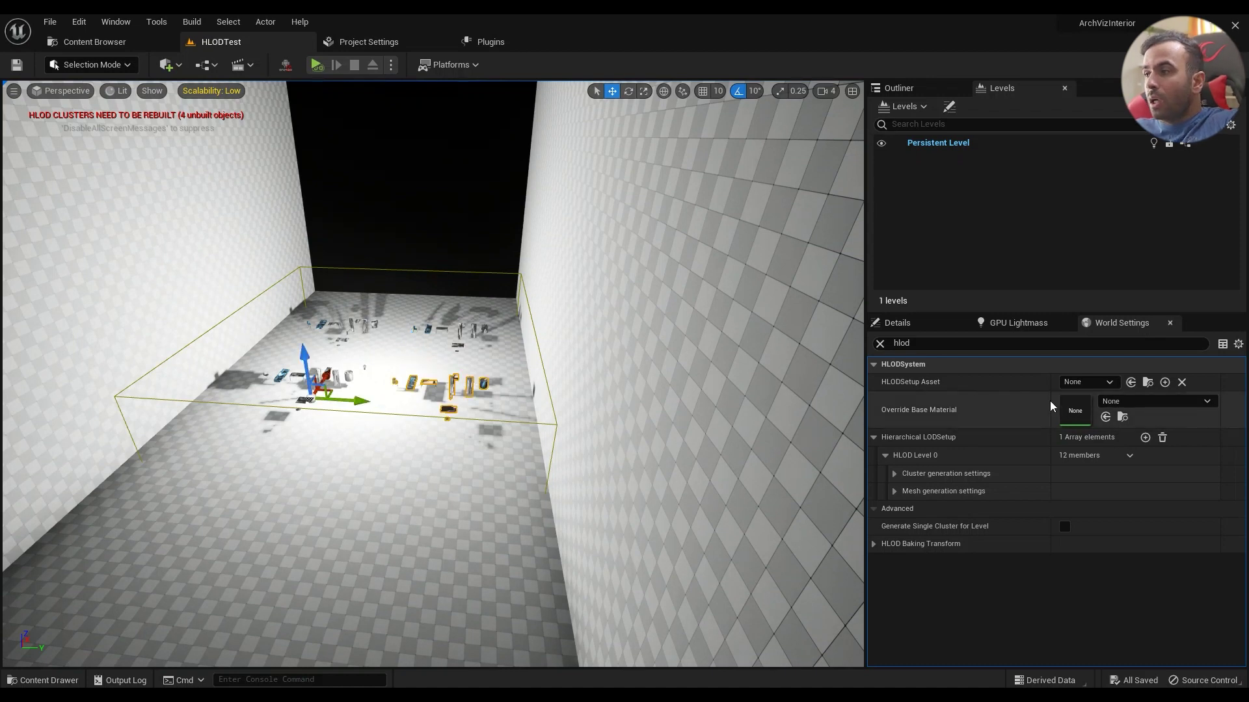
- Empty the Hierarchical LODSetup array, add one new HLOD level, and expand its cluster generation settings
click(1163, 437)
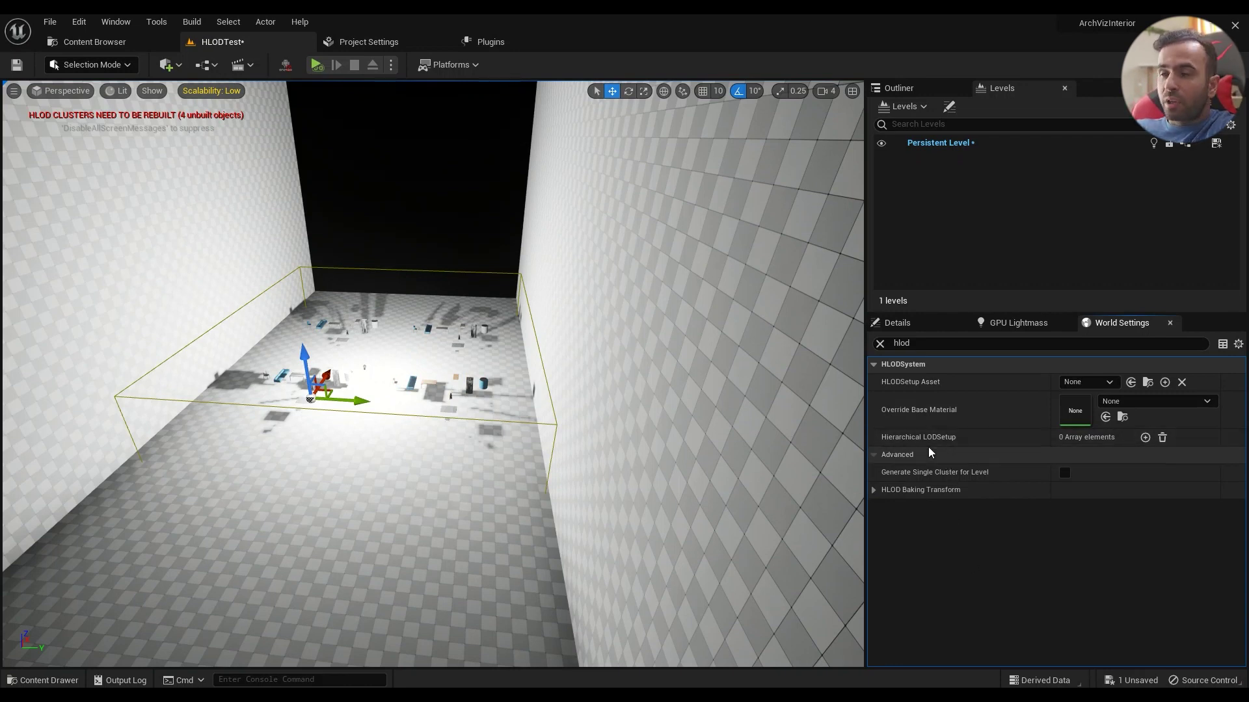
click(1146, 437)
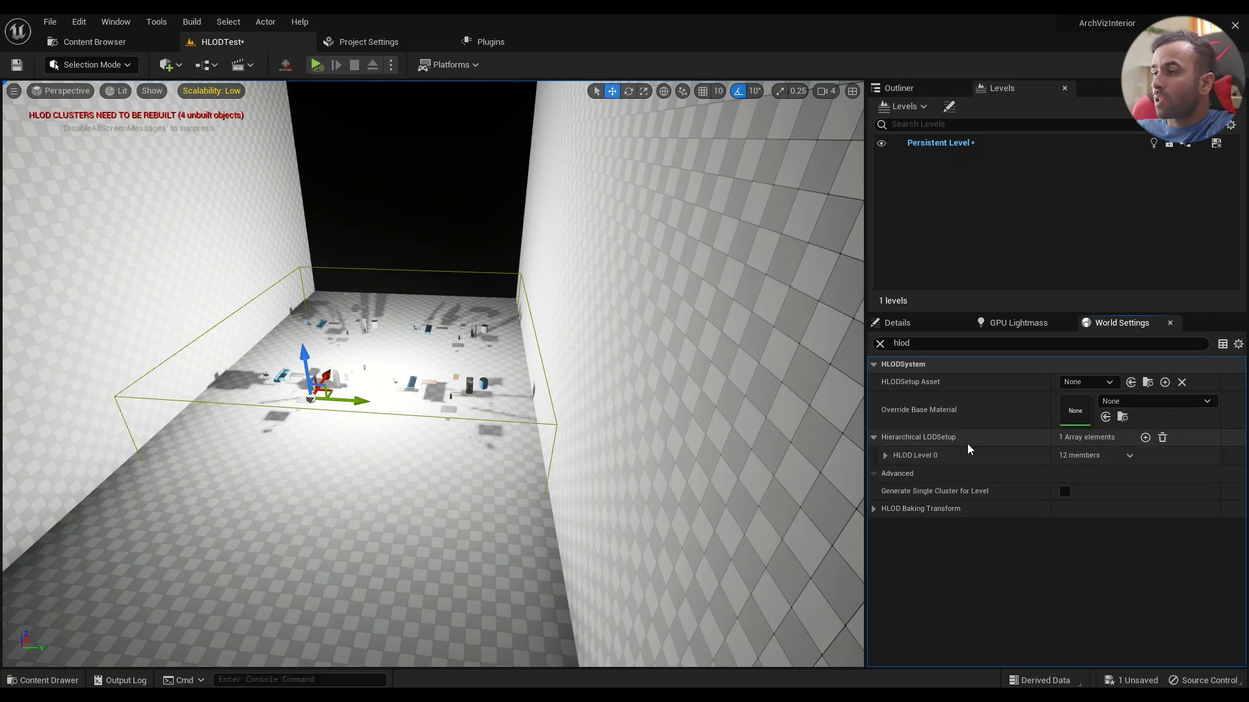
click(884, 456)
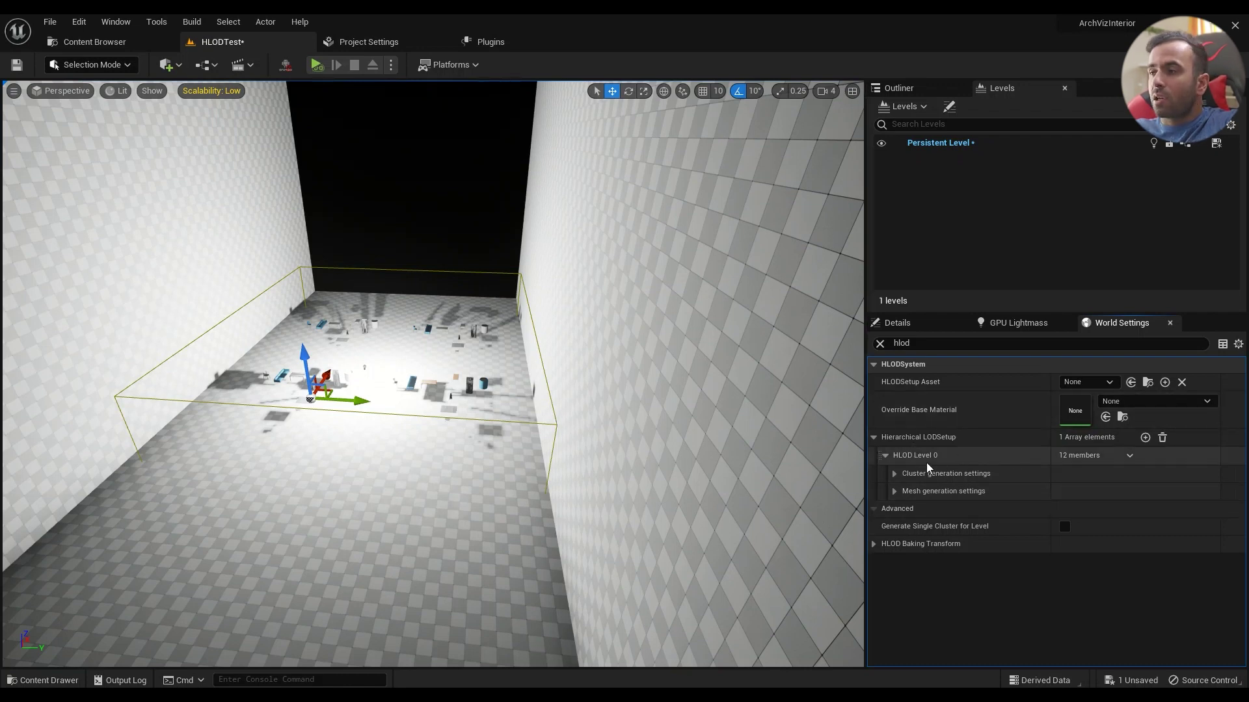
click(895, 474)
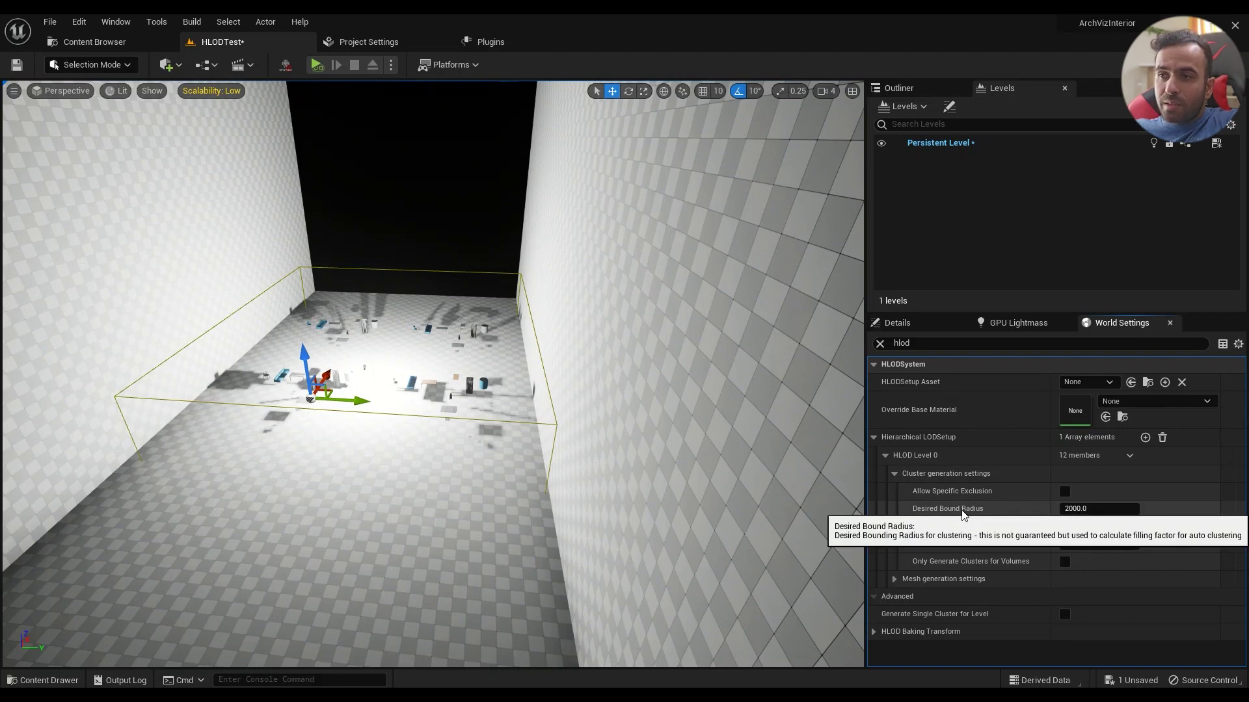
- Set the Desired Bound Radius of HLOD Level 0 to 500
key(w)
right_drag(605, 422, 597, 397)
drag(571, 423, 571, 384)
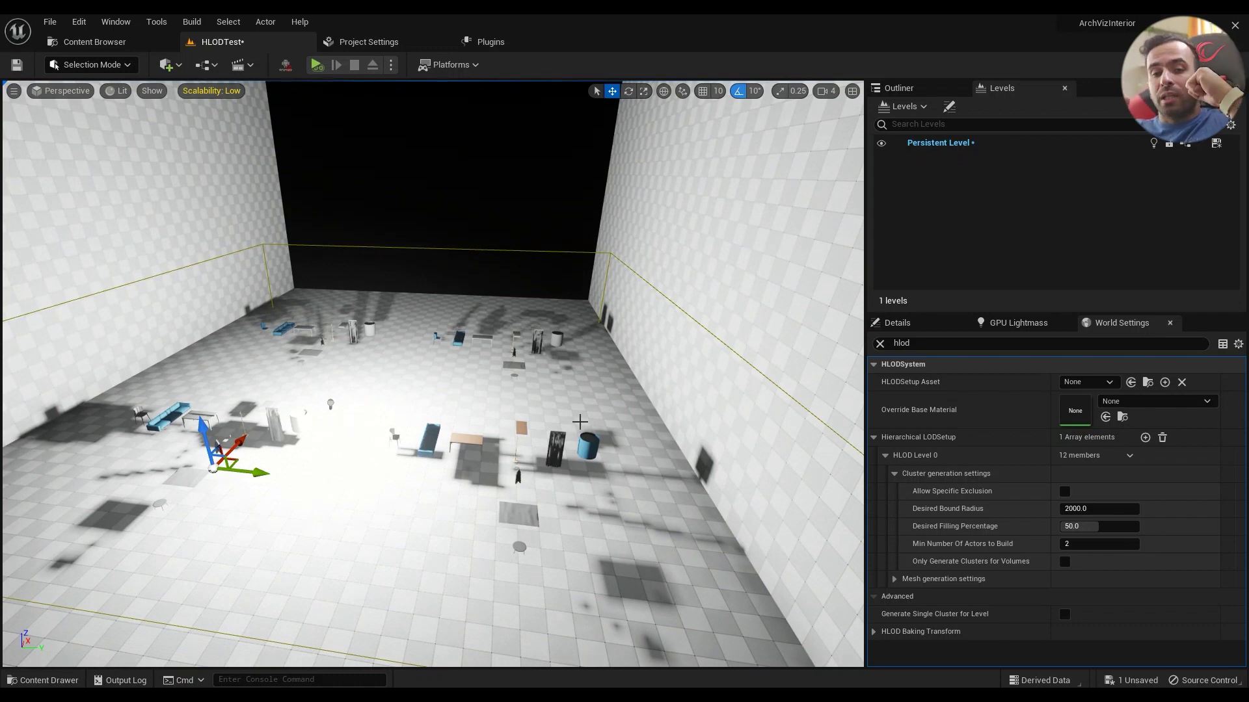
click(1090, 508)
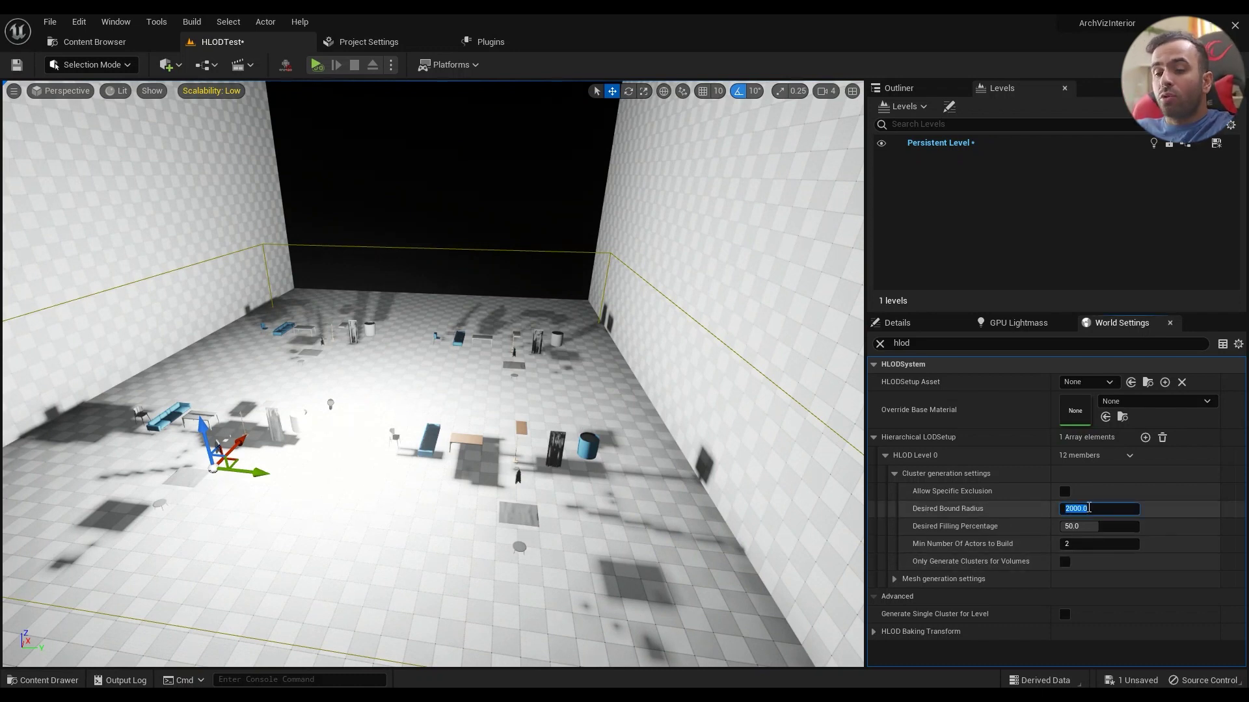
text(5)
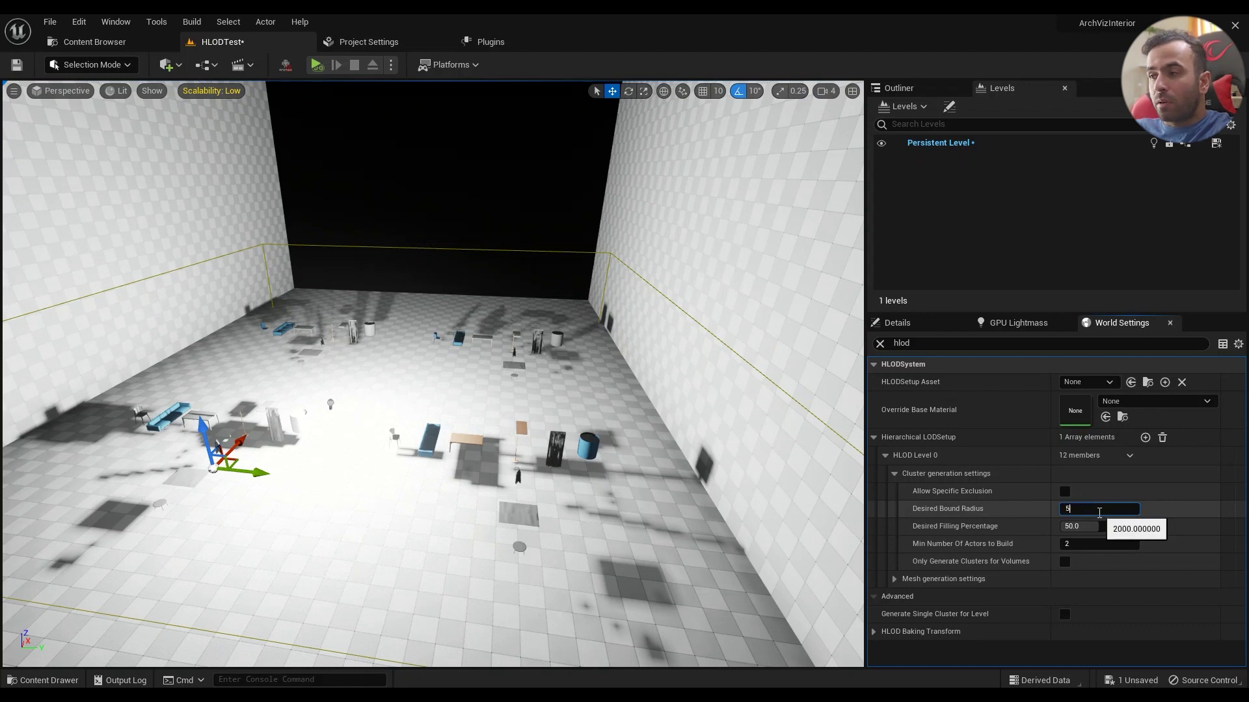
text(00)
key(Return)
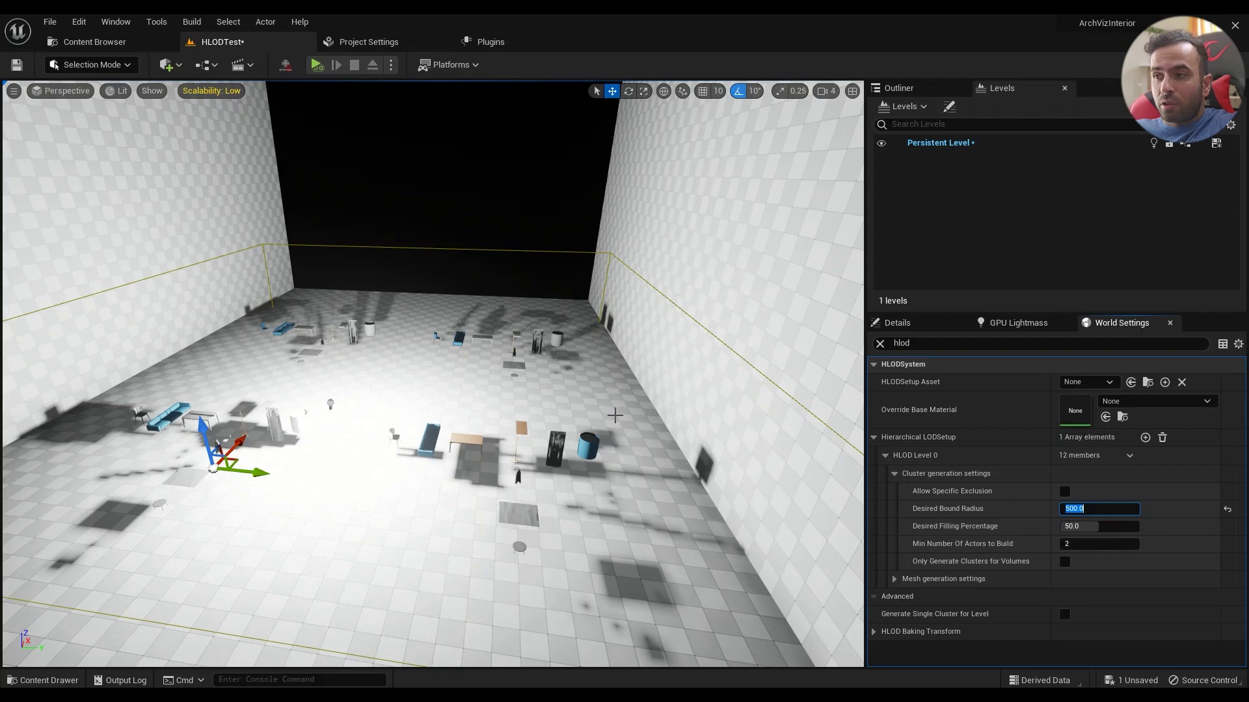
- Select the blue barrel and the neighbouring upright cabinet in the front-right group, leaving the floor out of the selection
ctrl+alt+drag(615, 415, 545, 479)
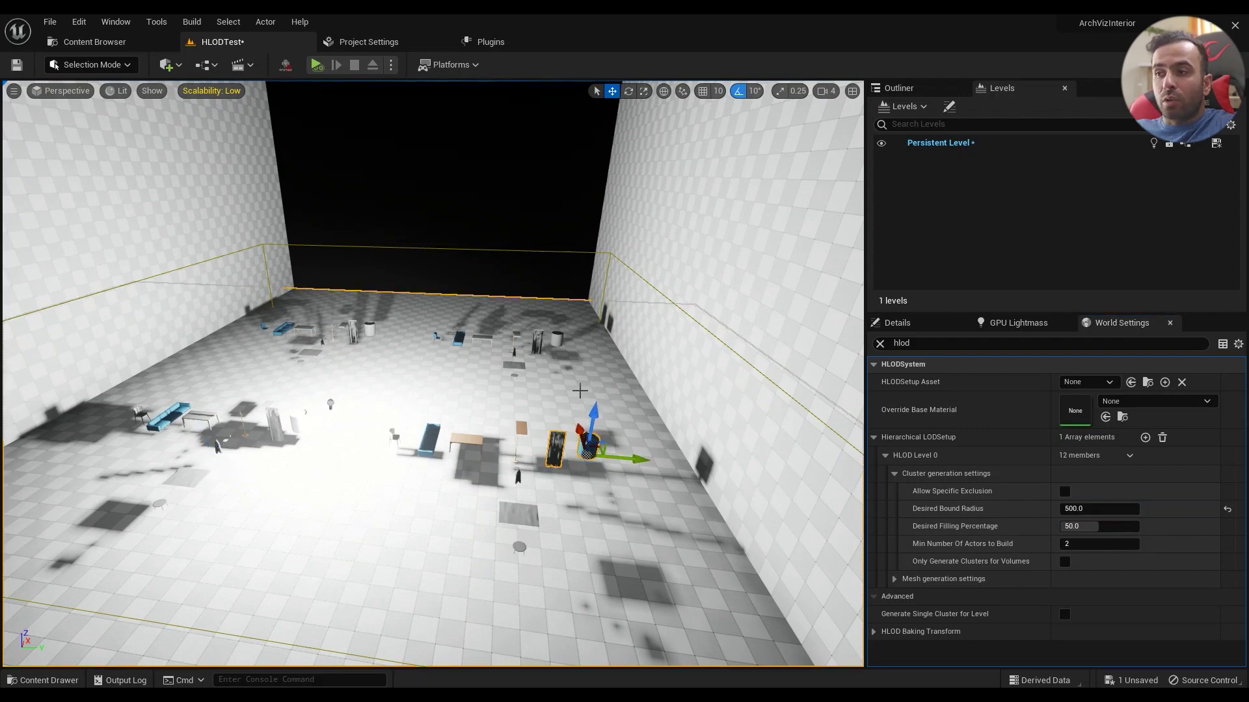
ctrl+click(580, 391)
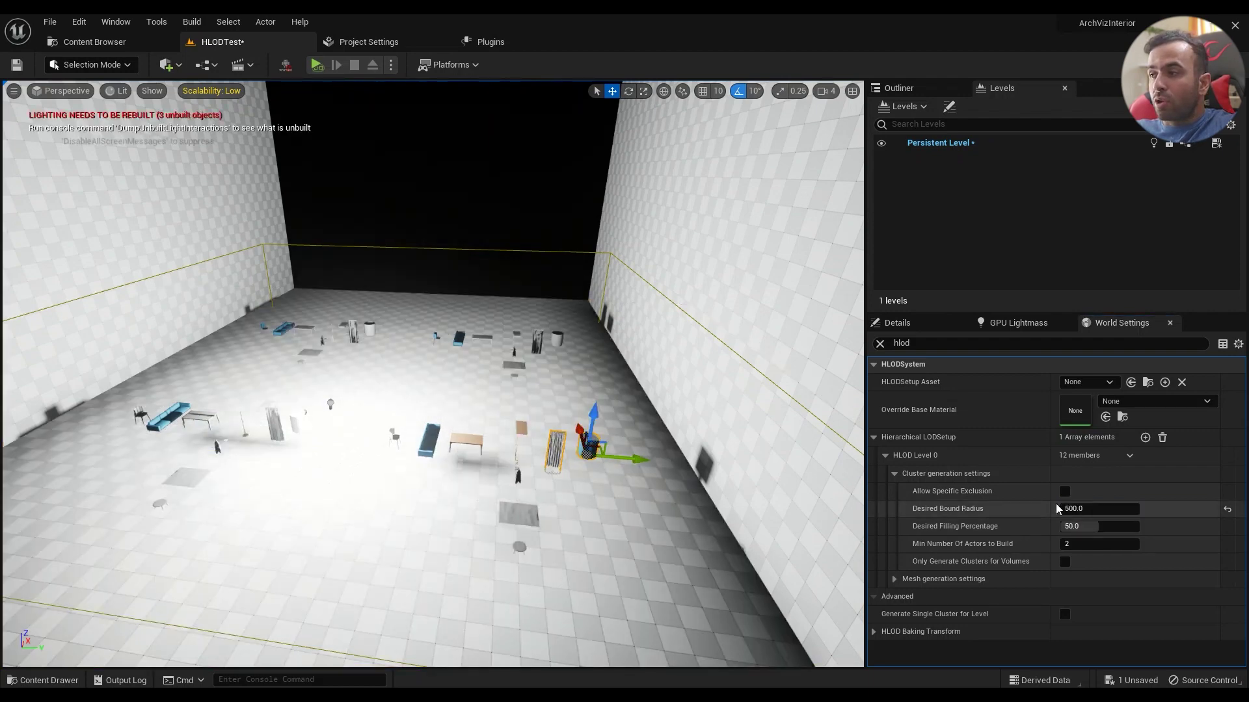
- Set the Desired Bound Radius of HLOD Level 0 to 4000 and select the floor mesh
click(1089, 508)
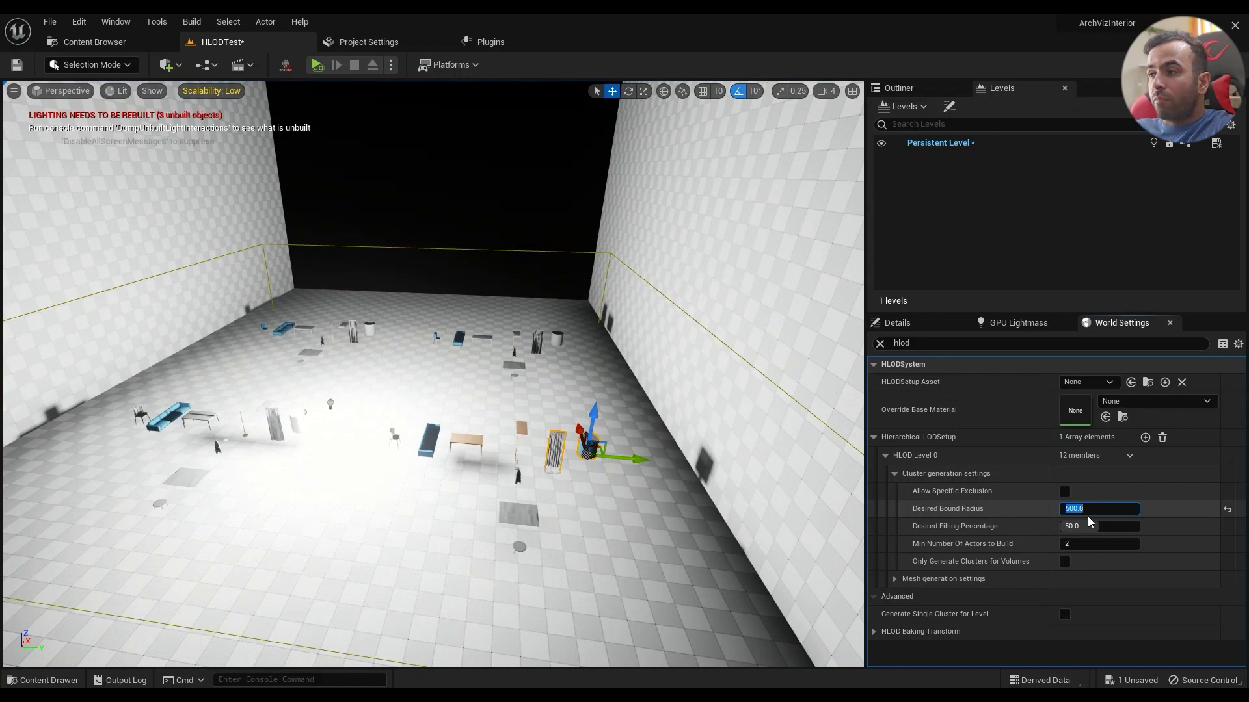
text(4000)
key(Return)
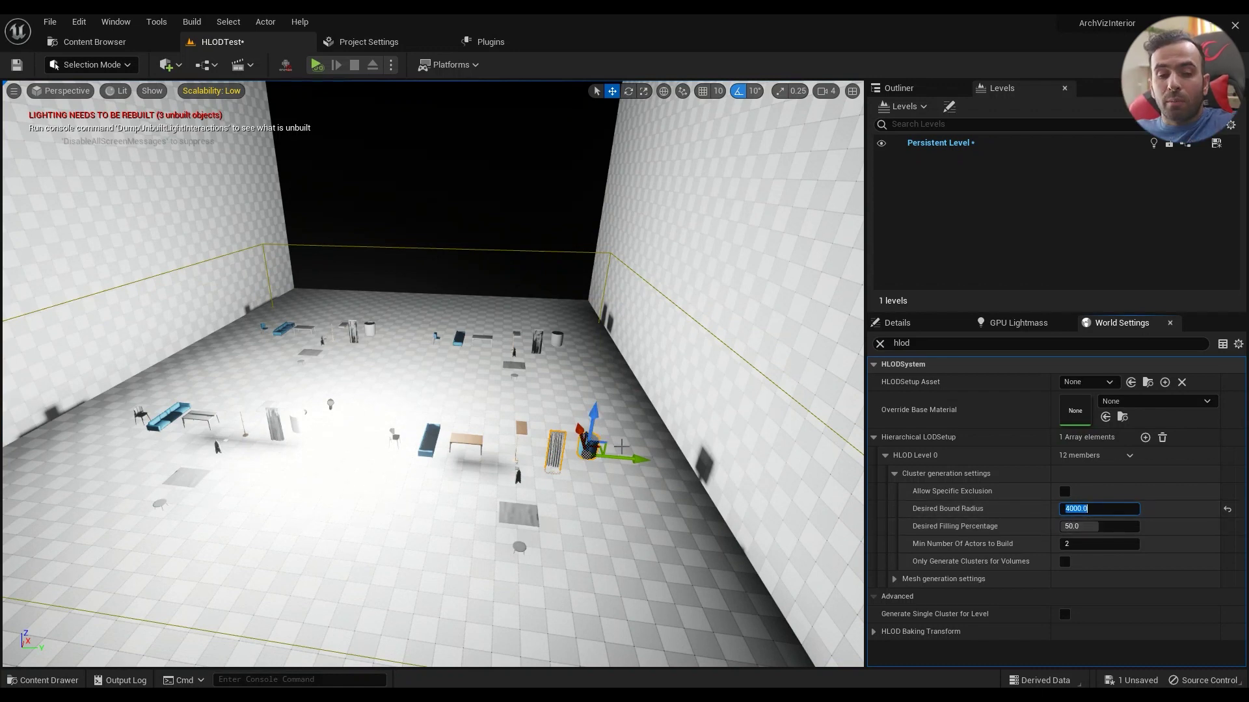
ctrl+alt+drag(640, 376, 383, 589)
click(585, 399)
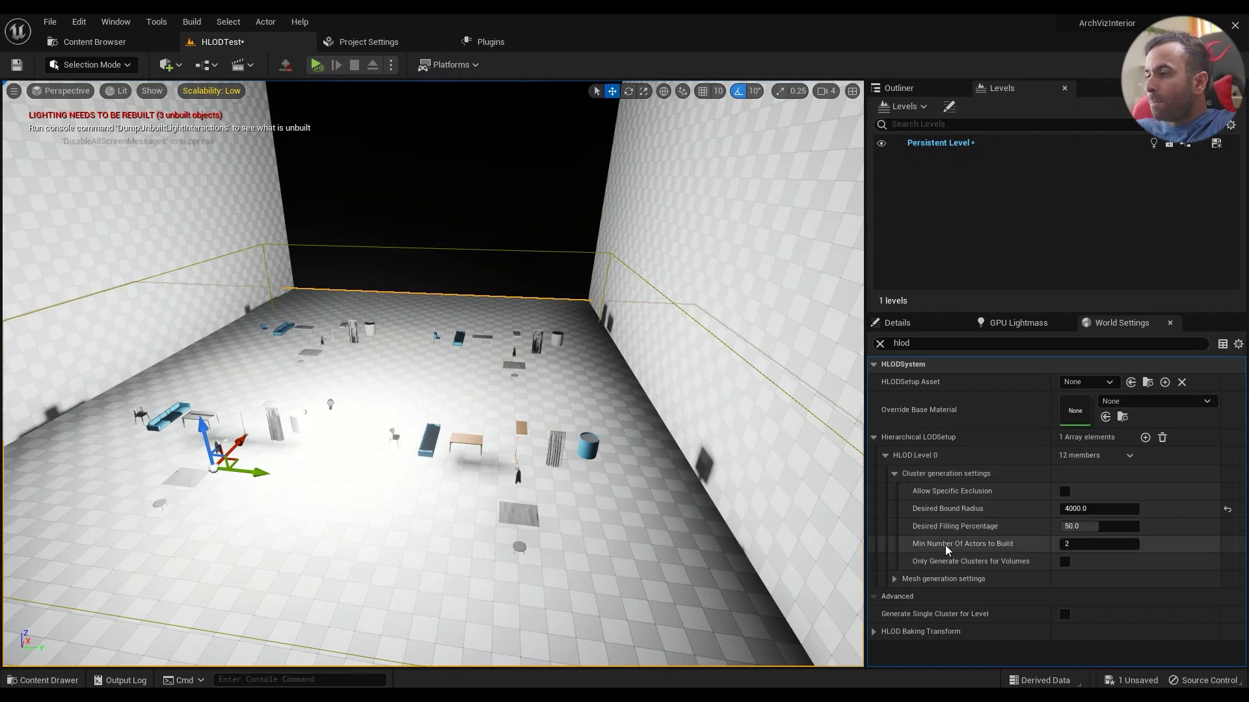
- Expand the mesh generation and merge settings of HLOD Level 0 and examine their options
mouse_move(938, 530)
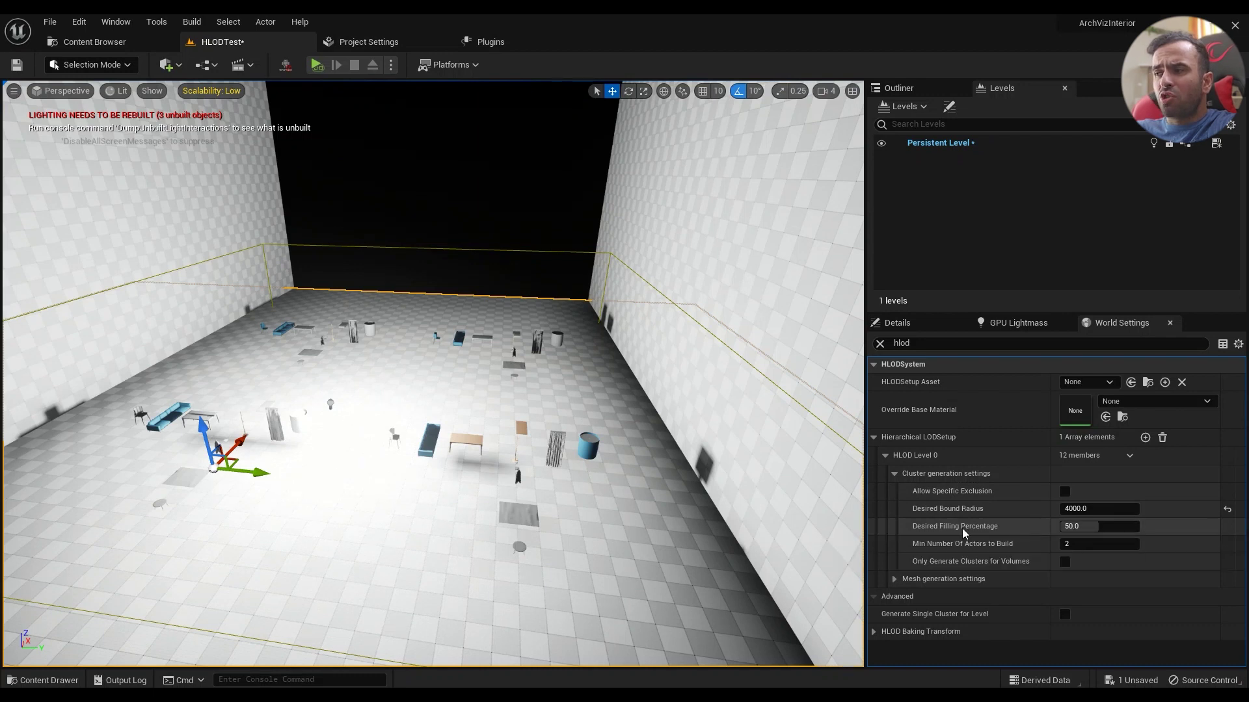
click(894, 578)
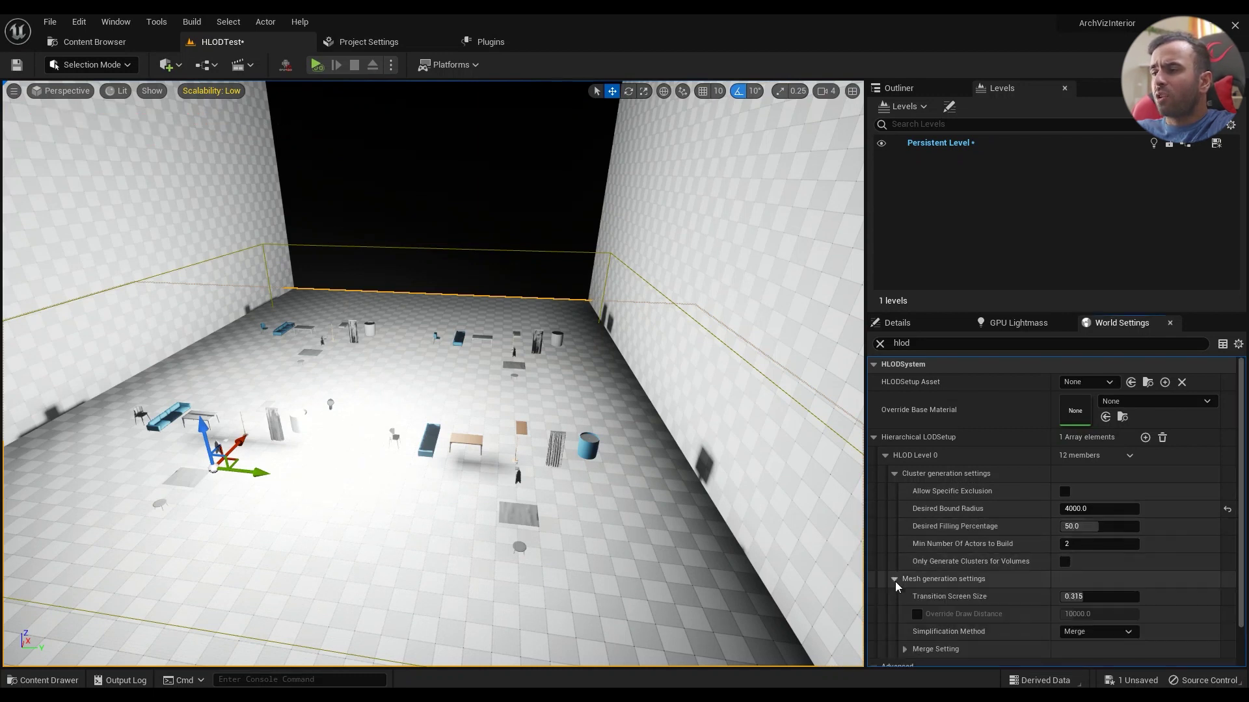
scroll(950, 558, down, 2)
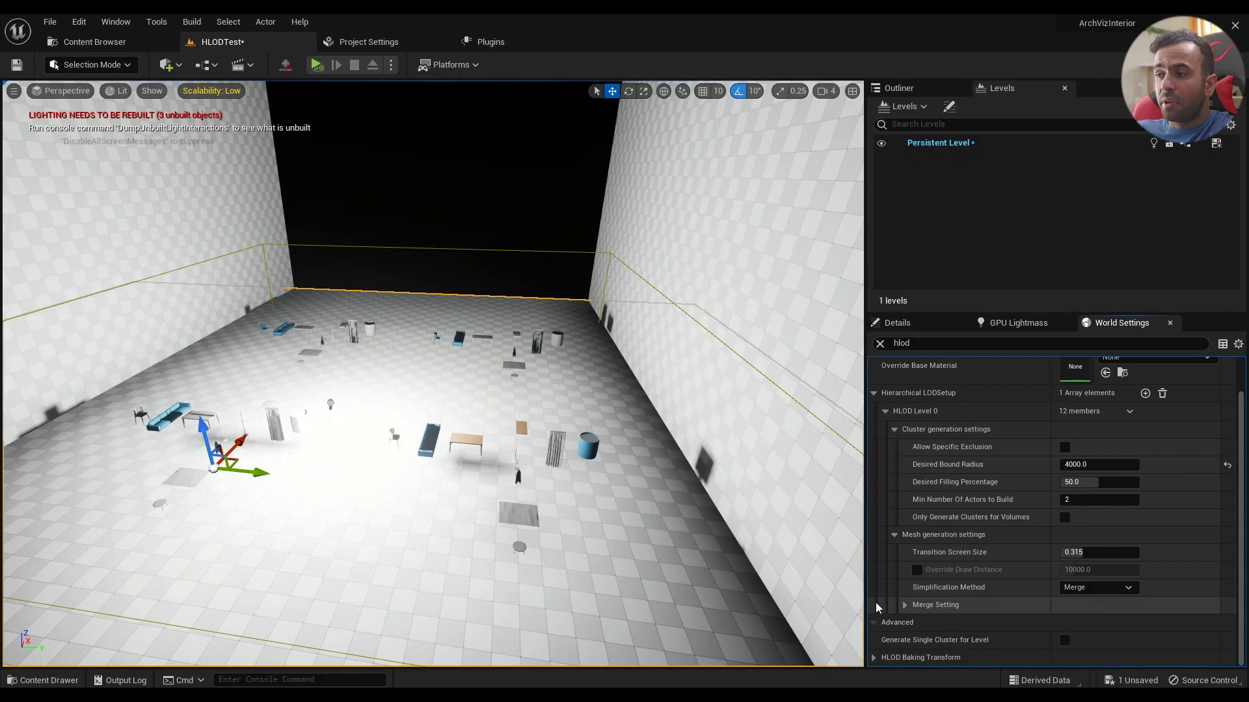
click(904, 604)
scroll(930, 580, down, 6)
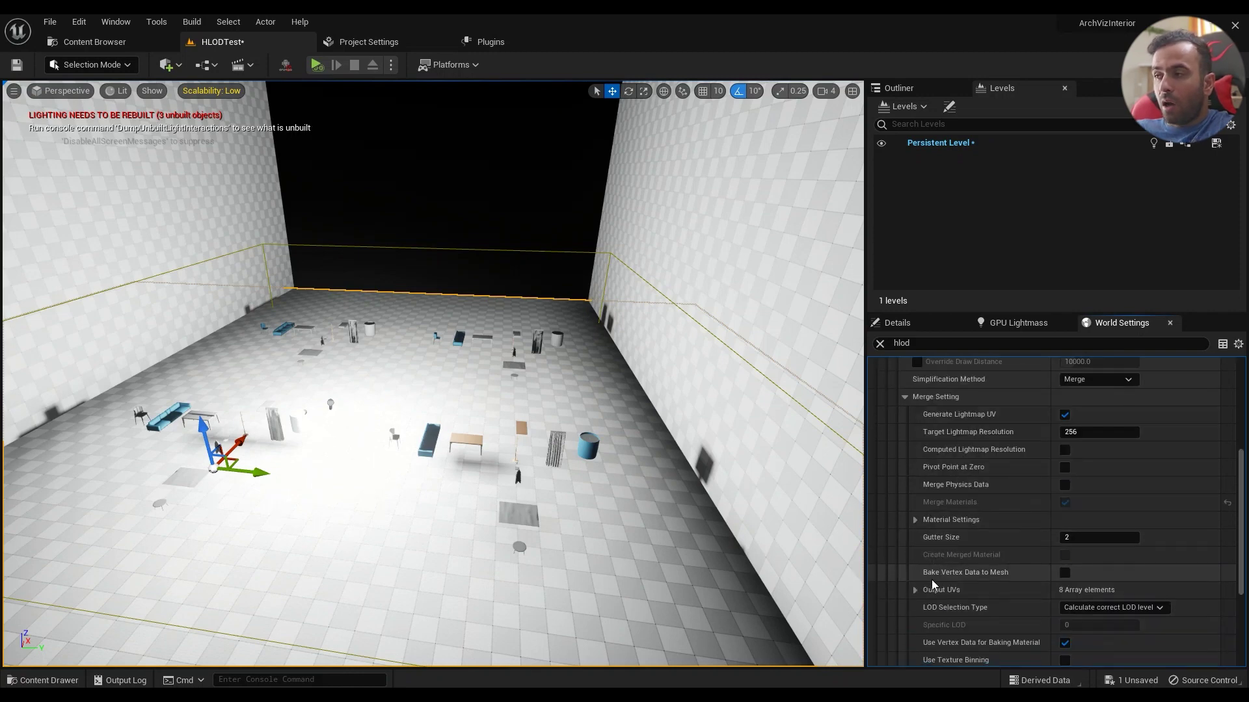
scroll(986, 447, up, 1)
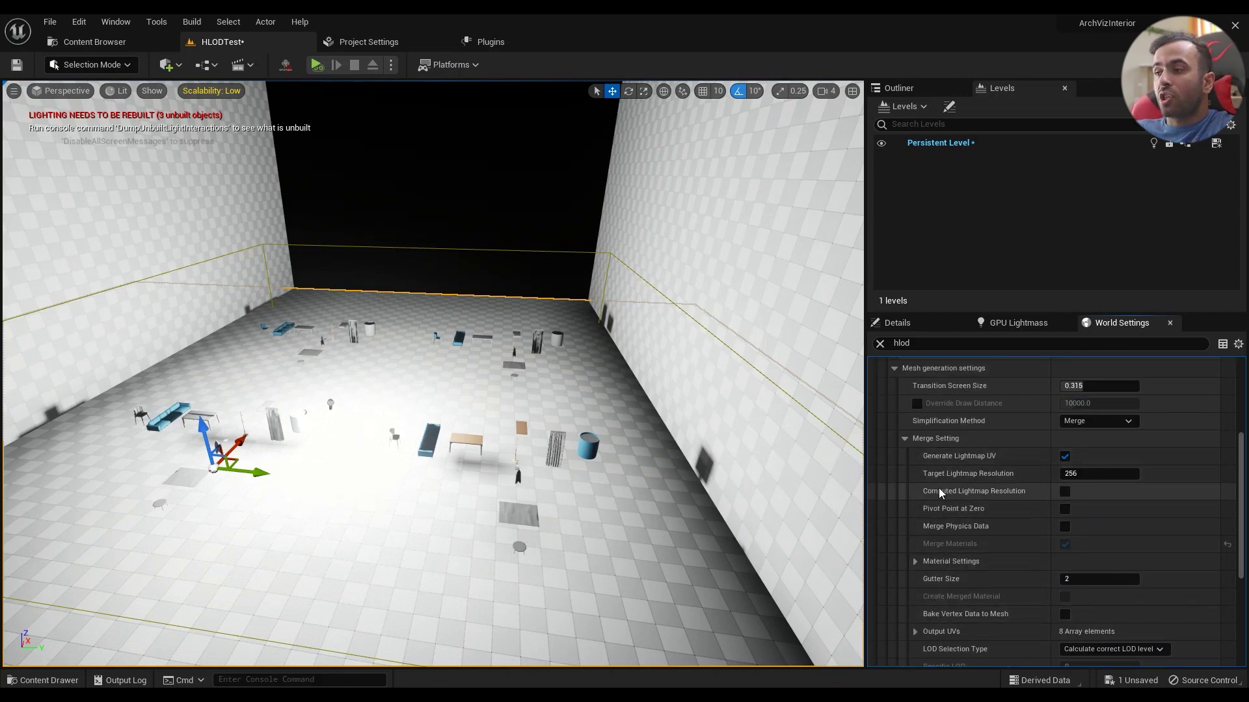
scroll(1002, 557, down, 4)
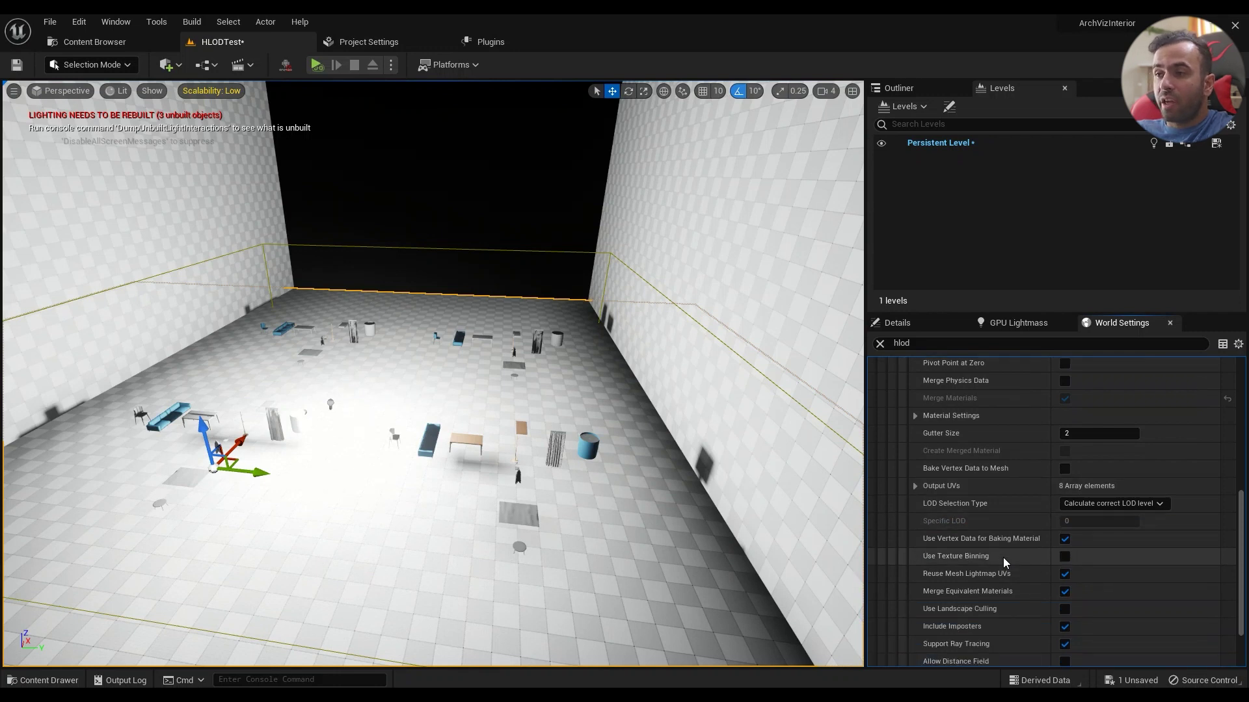
scroll(1240, 608, down, 2)
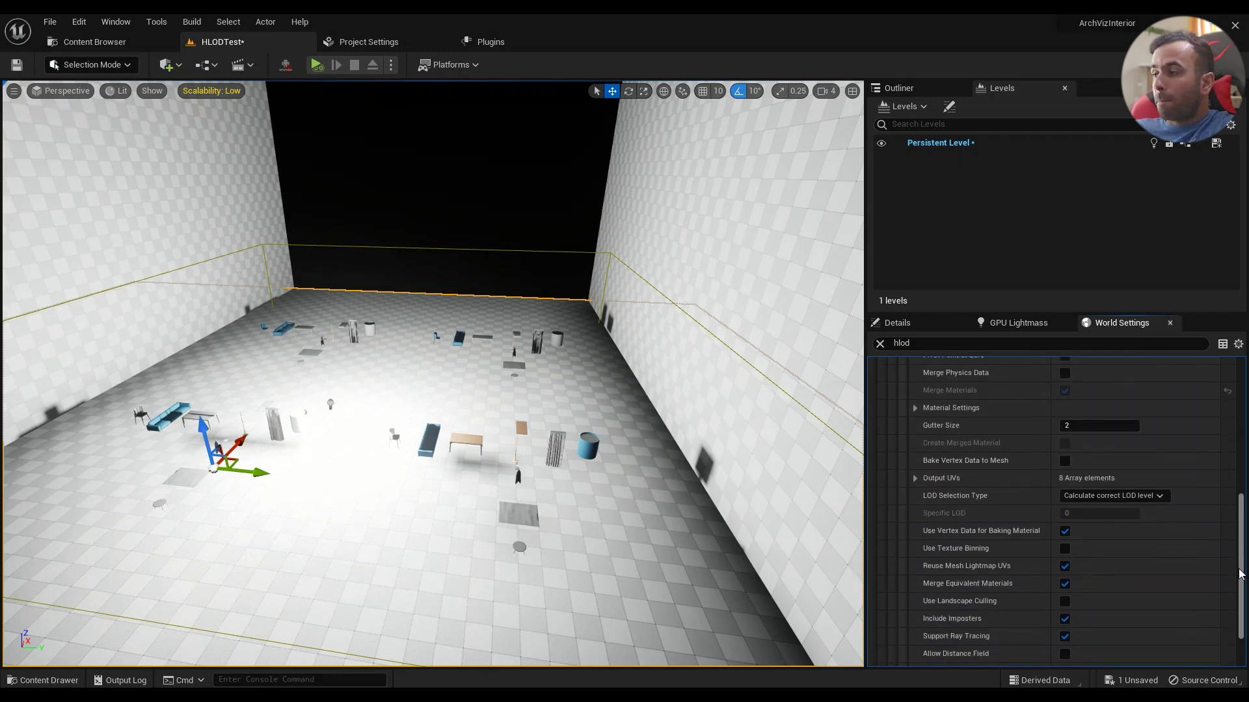
- Expand the Nanite Settings within the merge settings and review them together with the cluster generation settings
click(915, 605)
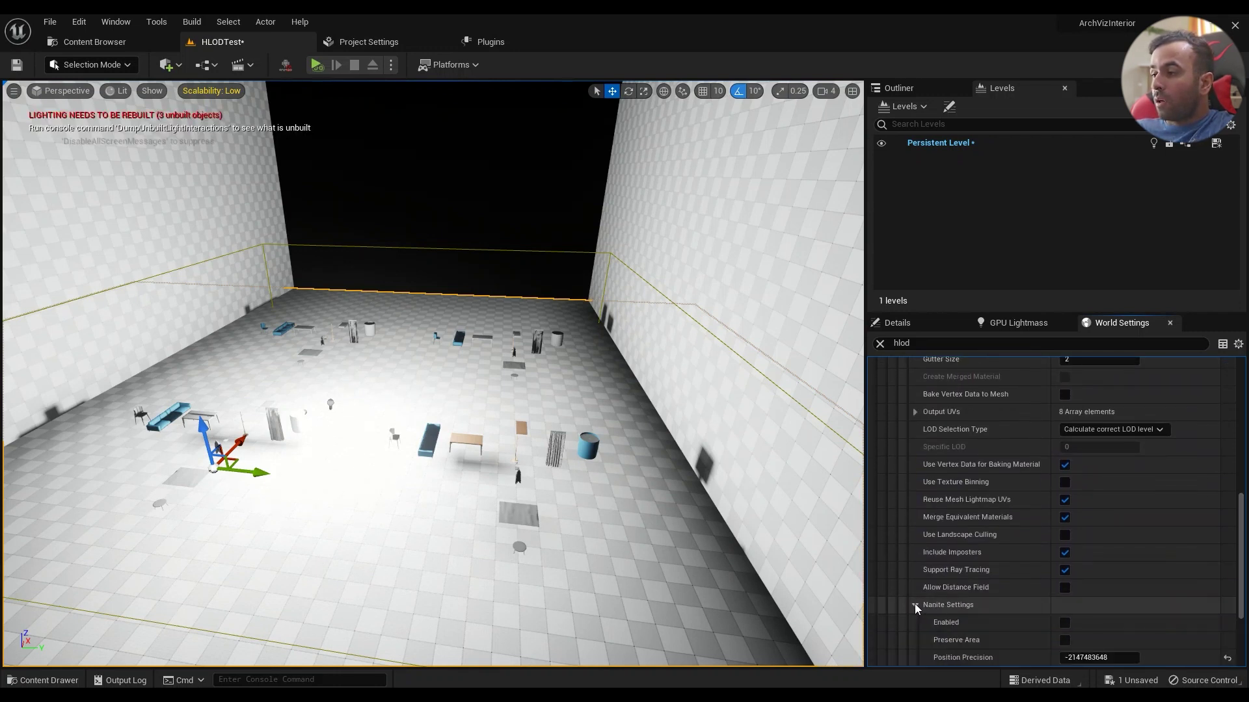
scroll(916, 598, down, 2)
scroll(918, 596, down, 1)
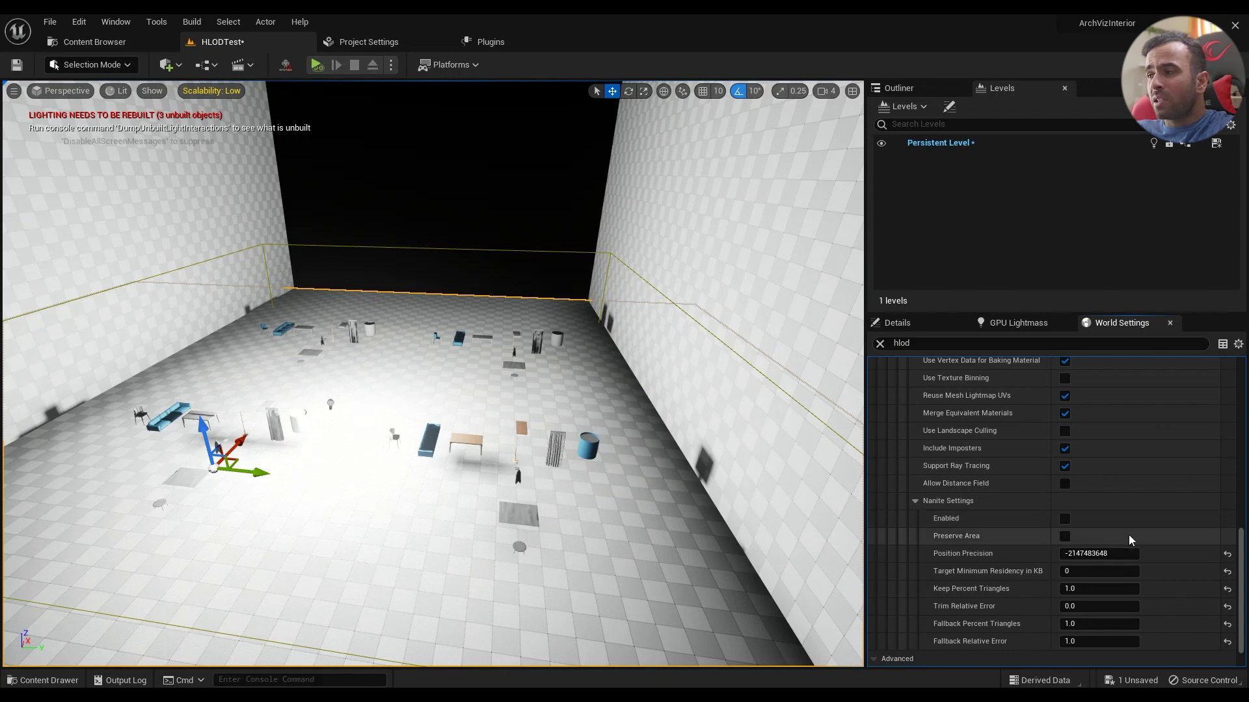
mouse_move(1244, 558)
mouse_down()
mouse_move(1230, 463)
mouse_move(1240, 436)
mouse_up()
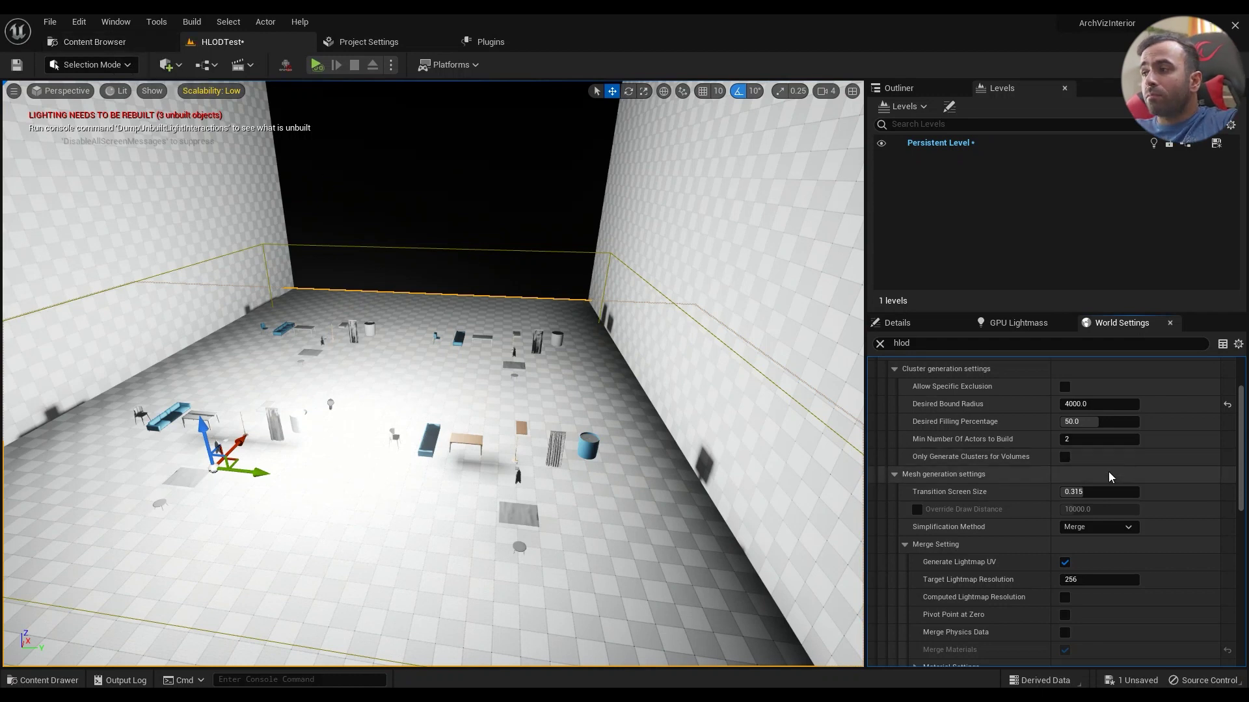
scroll(1109, 472, up, 3)
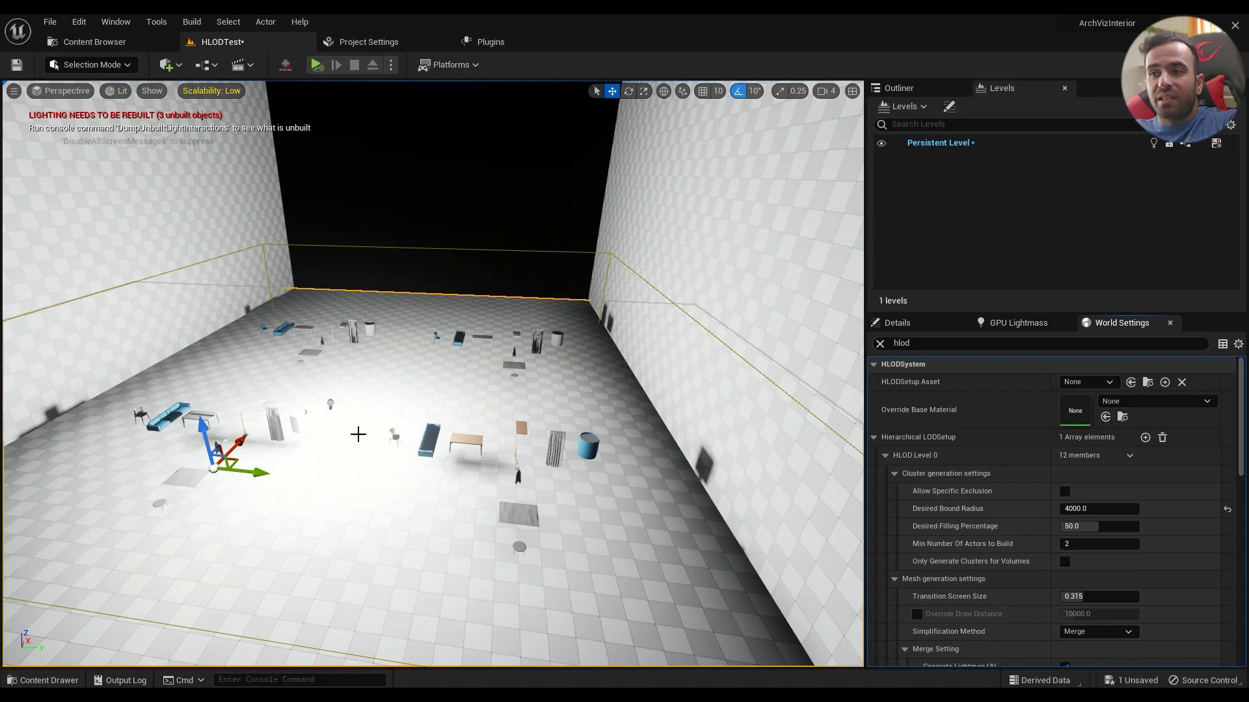
- Open the Hierarchical LOD Outliner, regenerate the level's clusters, and move the window clear of the furniture
click(112, 20)
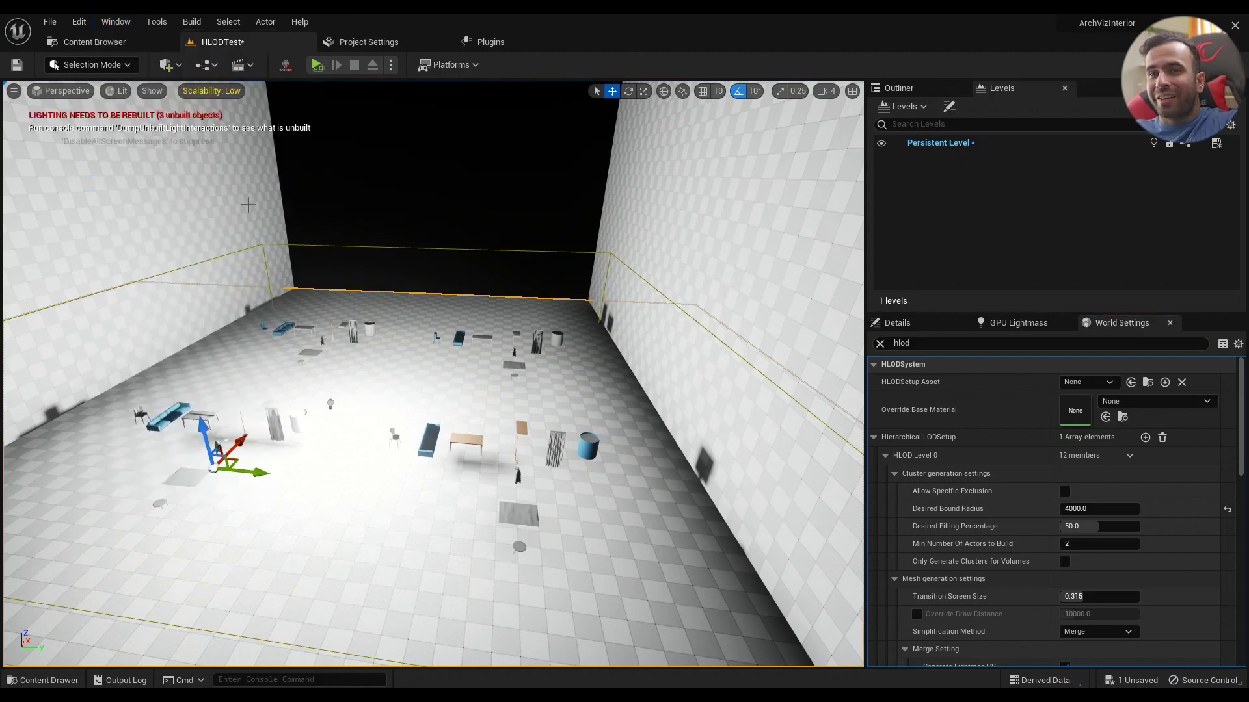
drag(602, 208, 526, 144)
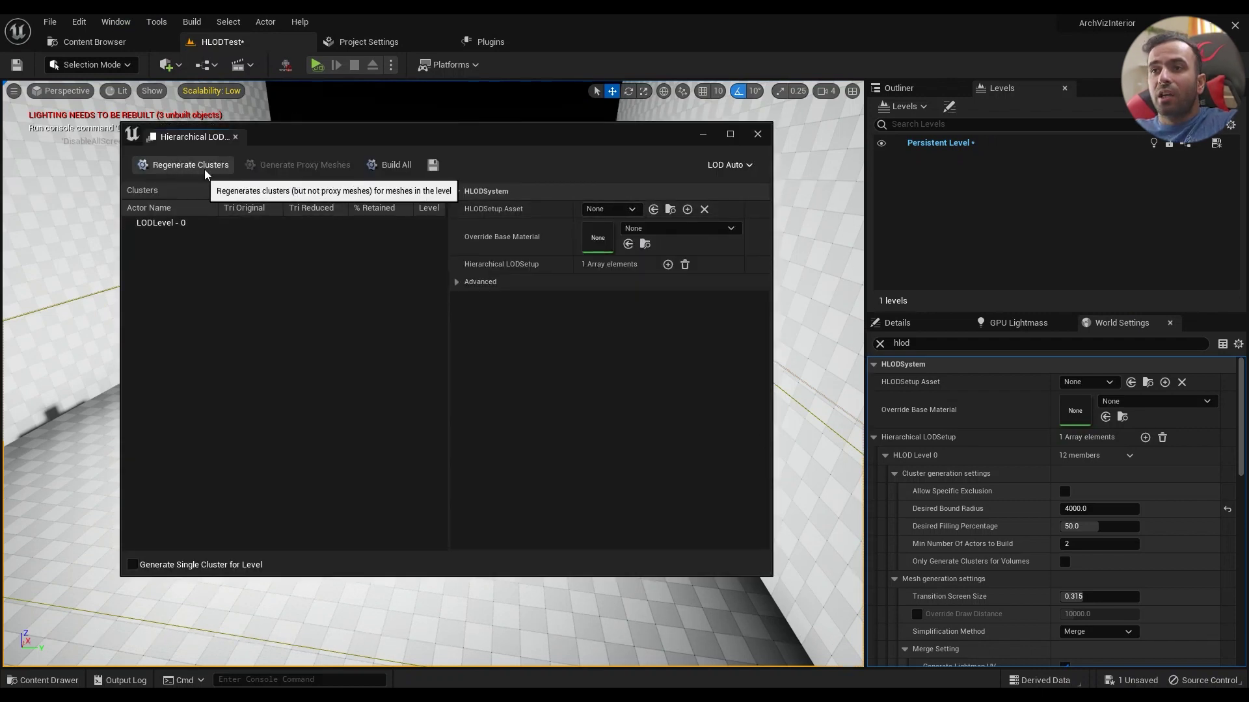
click(185, 165)
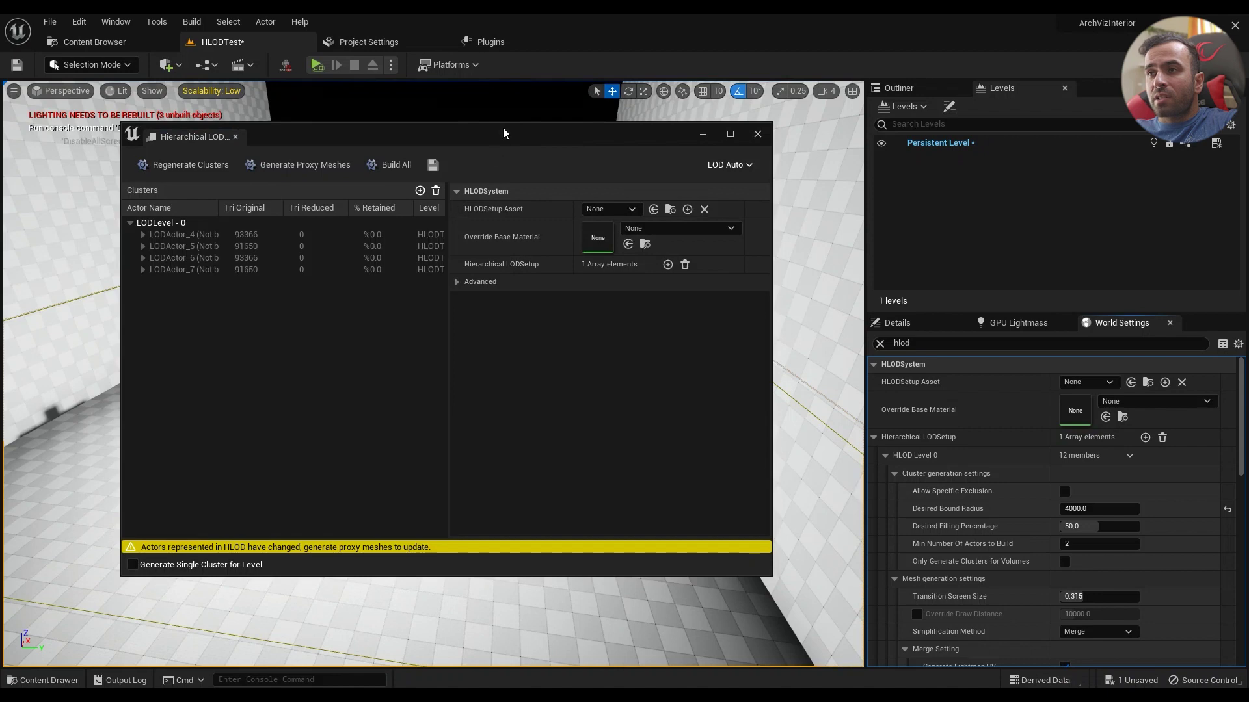
drag(1052, 269, 961, 254)
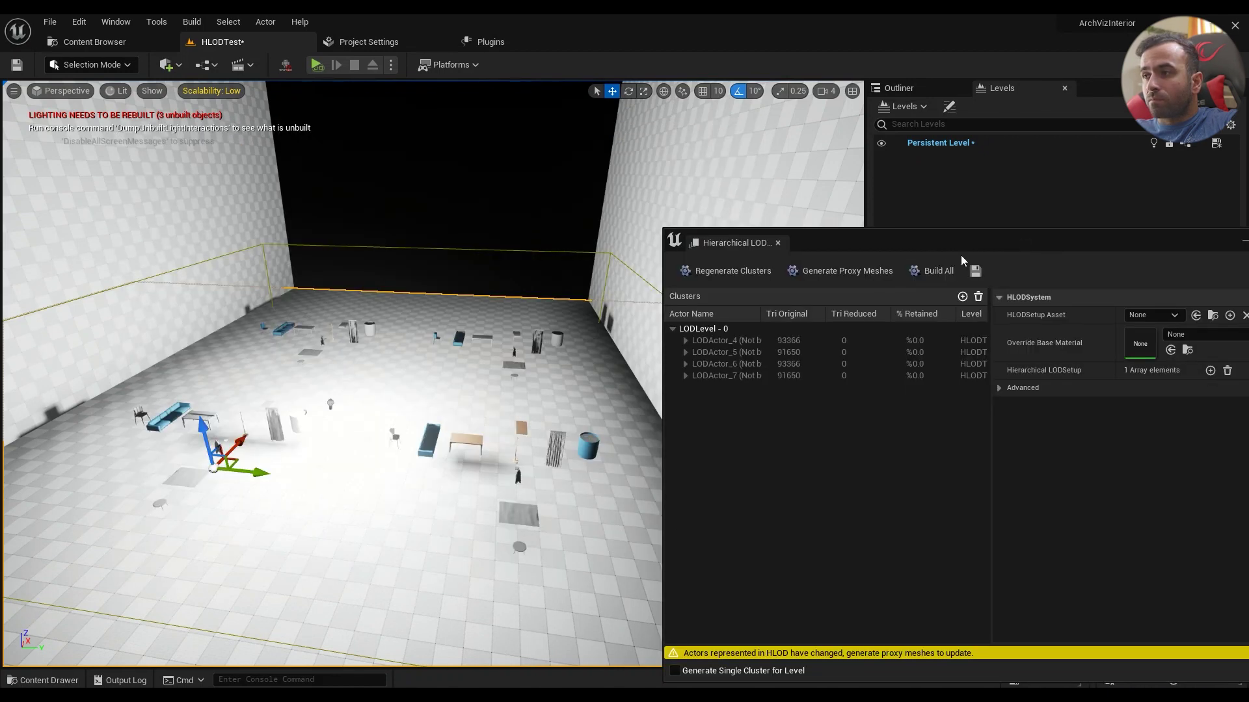
- Show the bounds of cluster LODActor_4, expand it, and select all its member meshes to examine the grouping
click(712, 341)
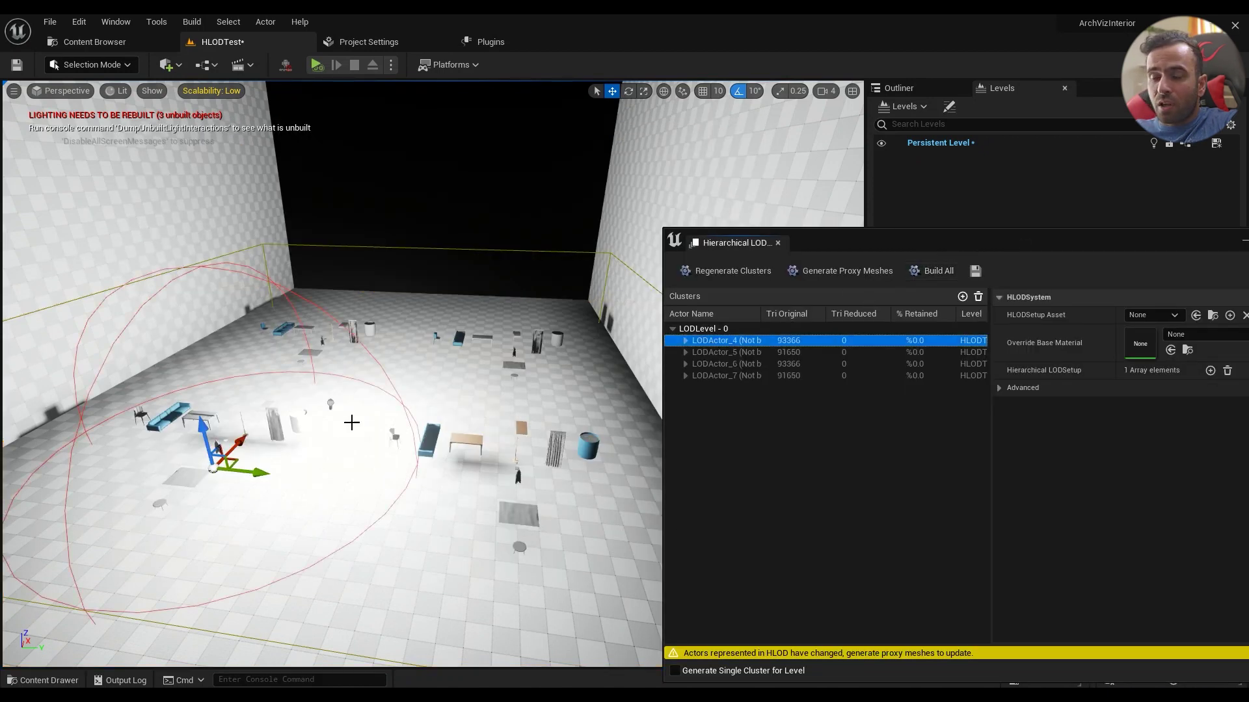
right_drag(366, 429, 367, 429)
key(s)
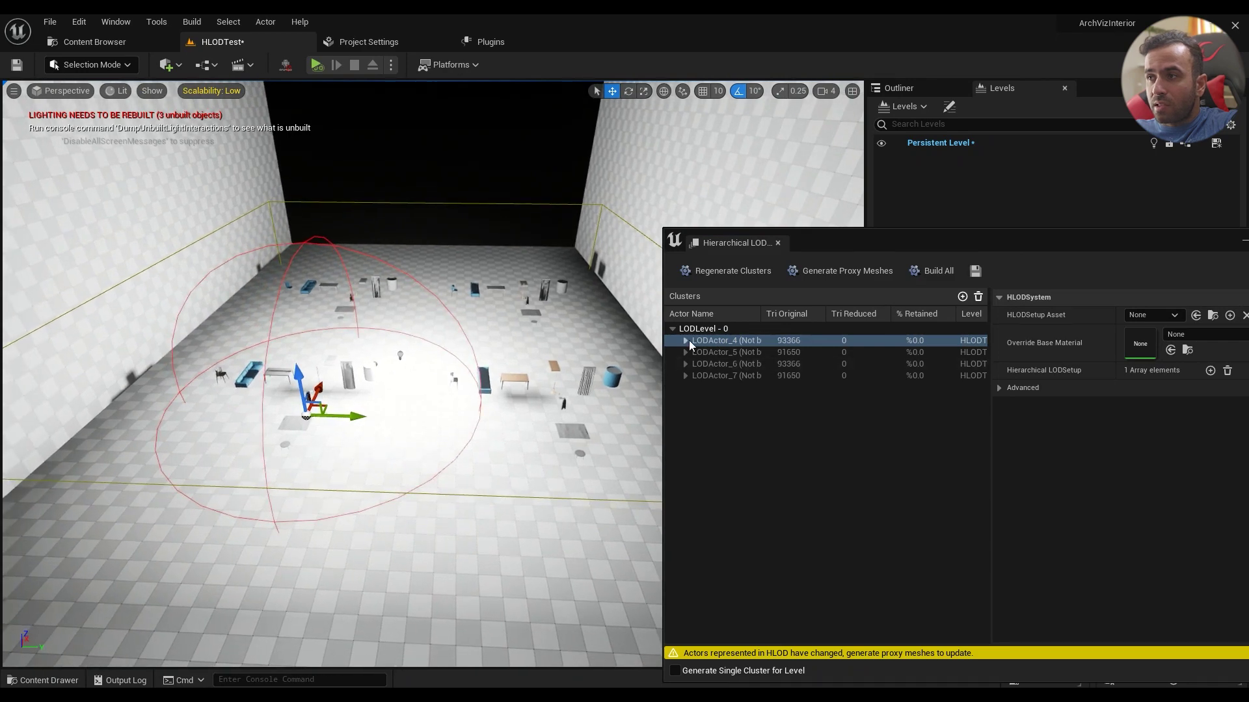
click(686, 341)
click(738, 355)
shift+click(729, 505)
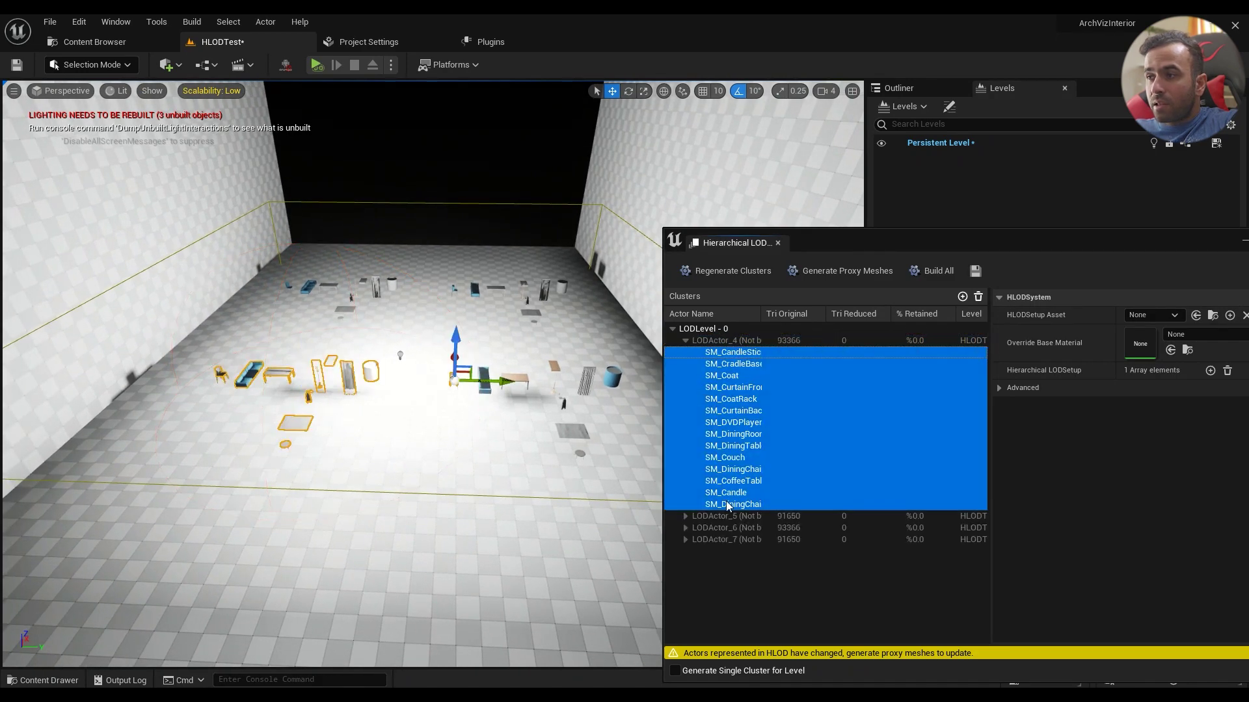
- Select the stray dining chair beside the front-right blue couch and exclude it from cluster generation in LODActor_4
right_drag(522, 333, 519, 349)
key(w)
right_drag(403, 354, 404, 353)
click(403, 353)
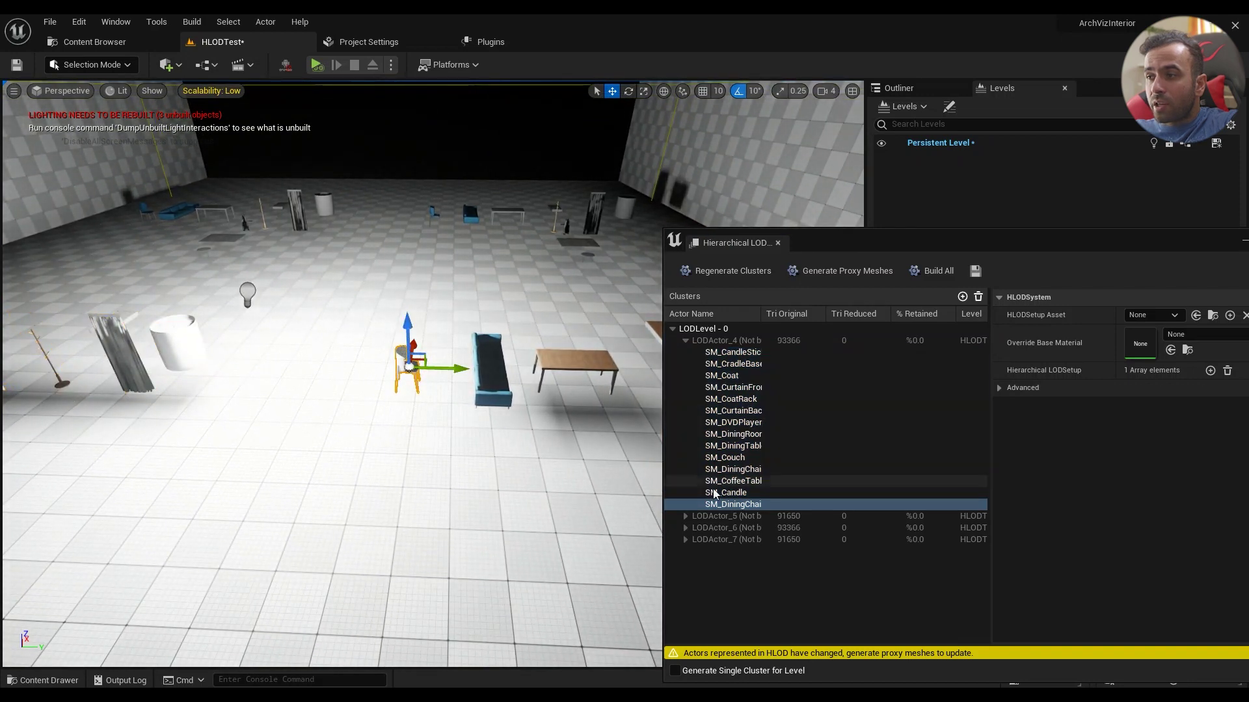
click(733, 506)
right_click(733, 508)
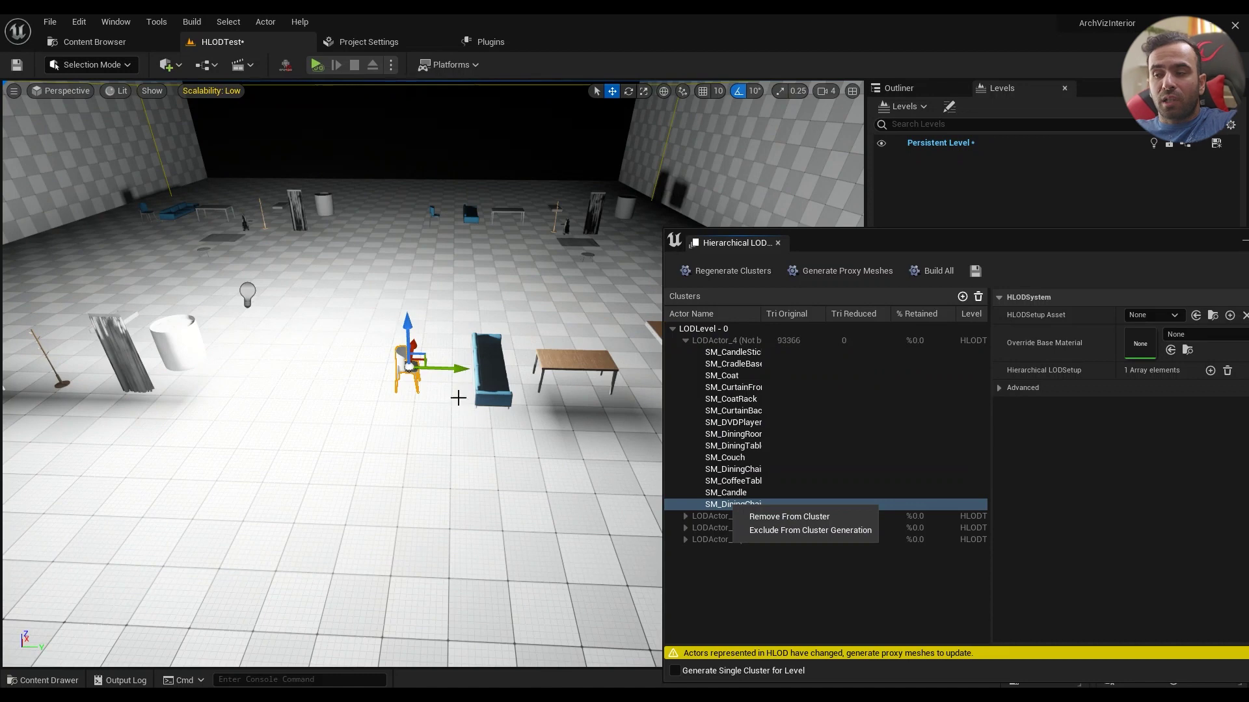
right_click(718, 507)
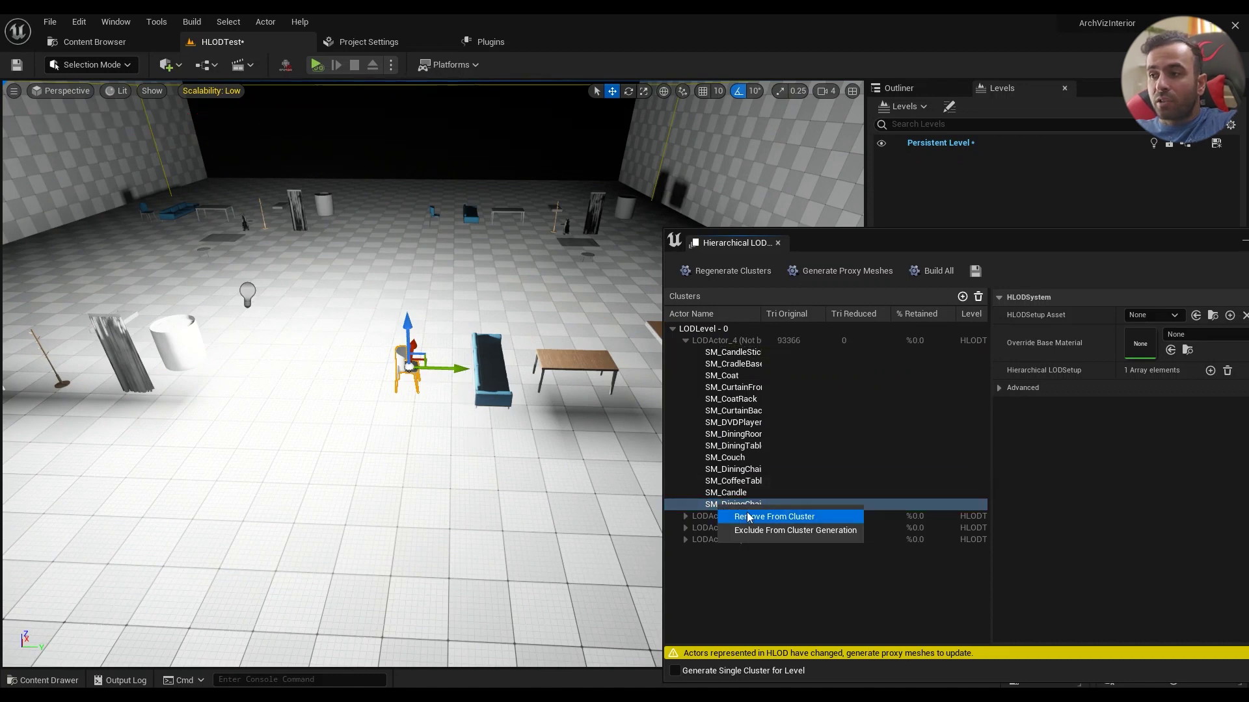
right_drag(553, 481, 417, 471)
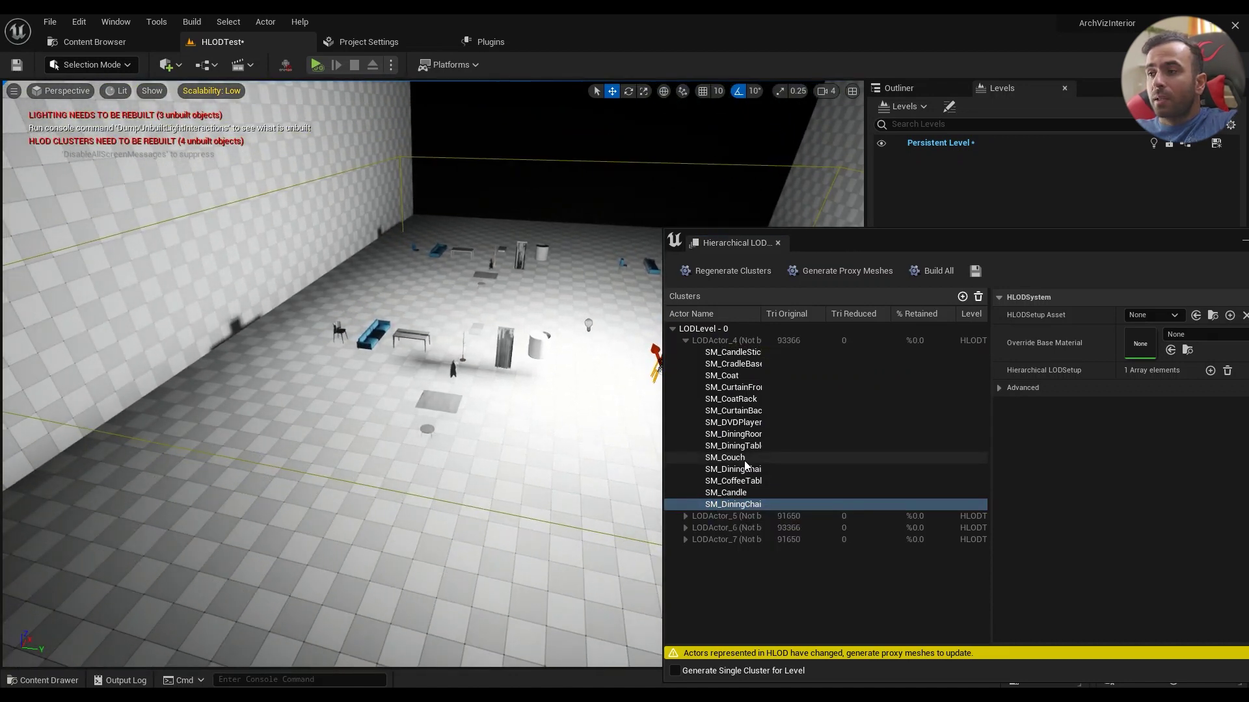
right_click(726, 502)
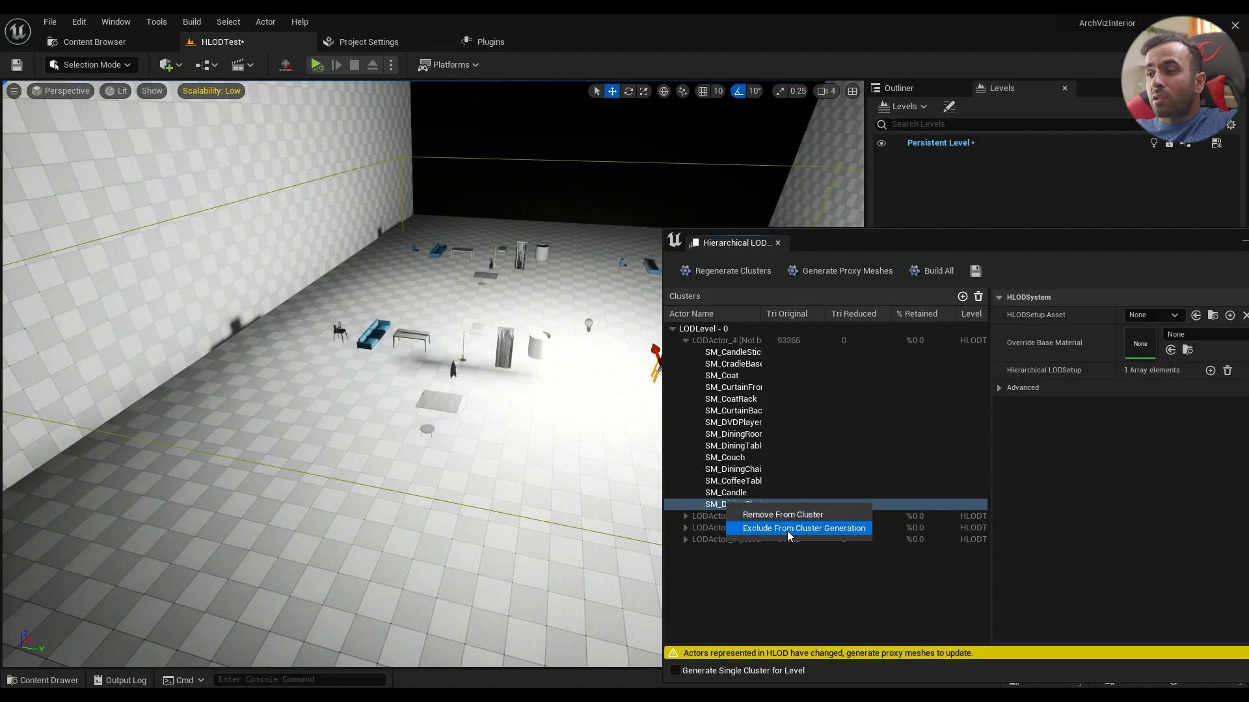
click(810, 530)
- Inspect the remaining clusters by selecting a curtain in the front-right group and the LODActor_6 cluster
click(733, 422)
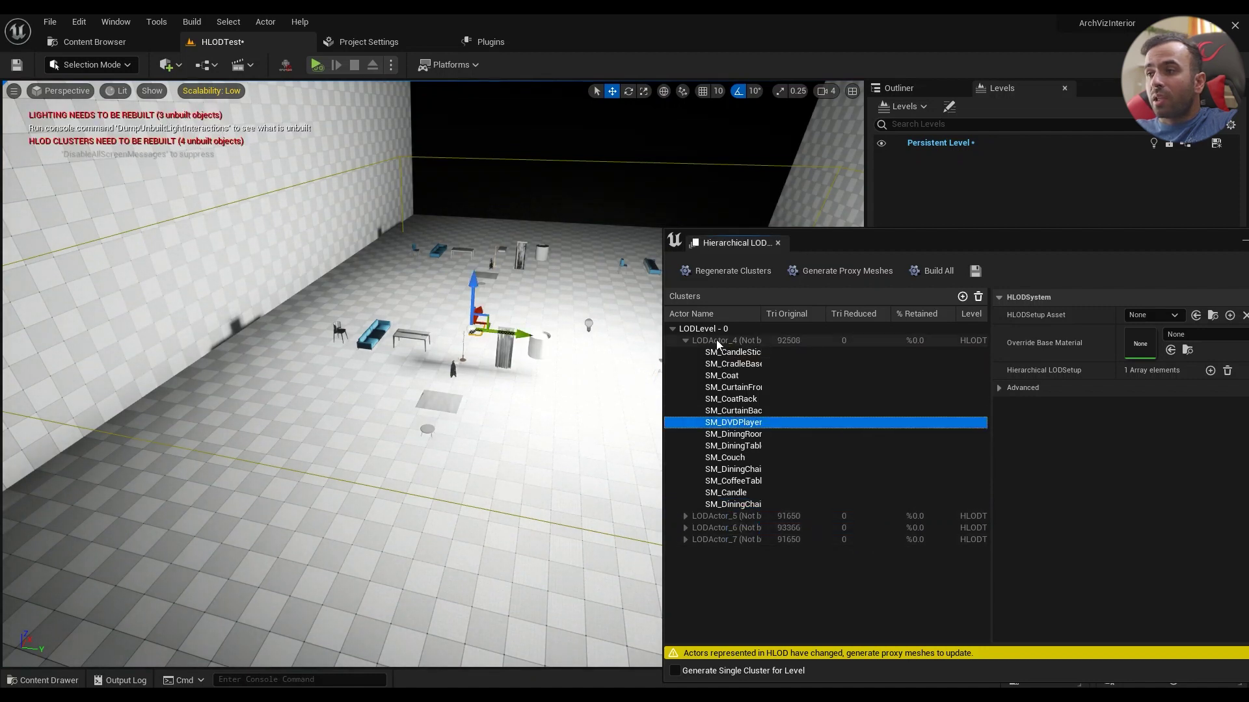
click(685, 341)
right_drag(396, 416, 459, 407)
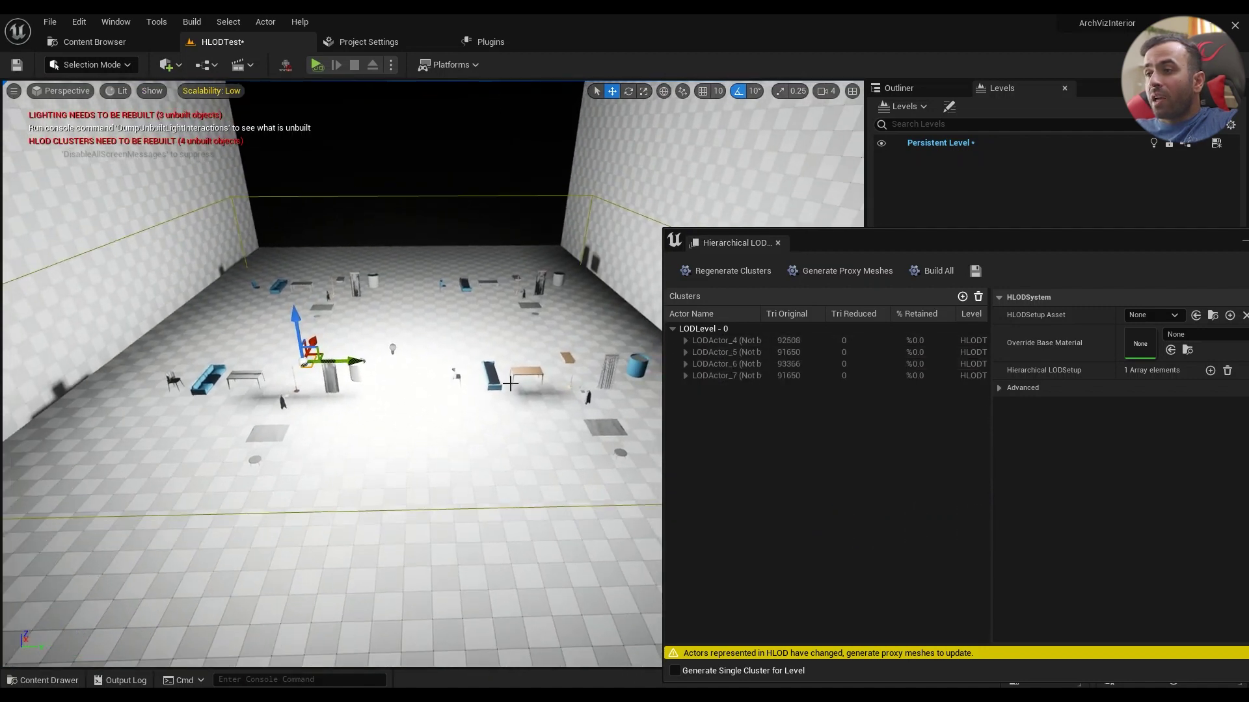
click(608, 376)
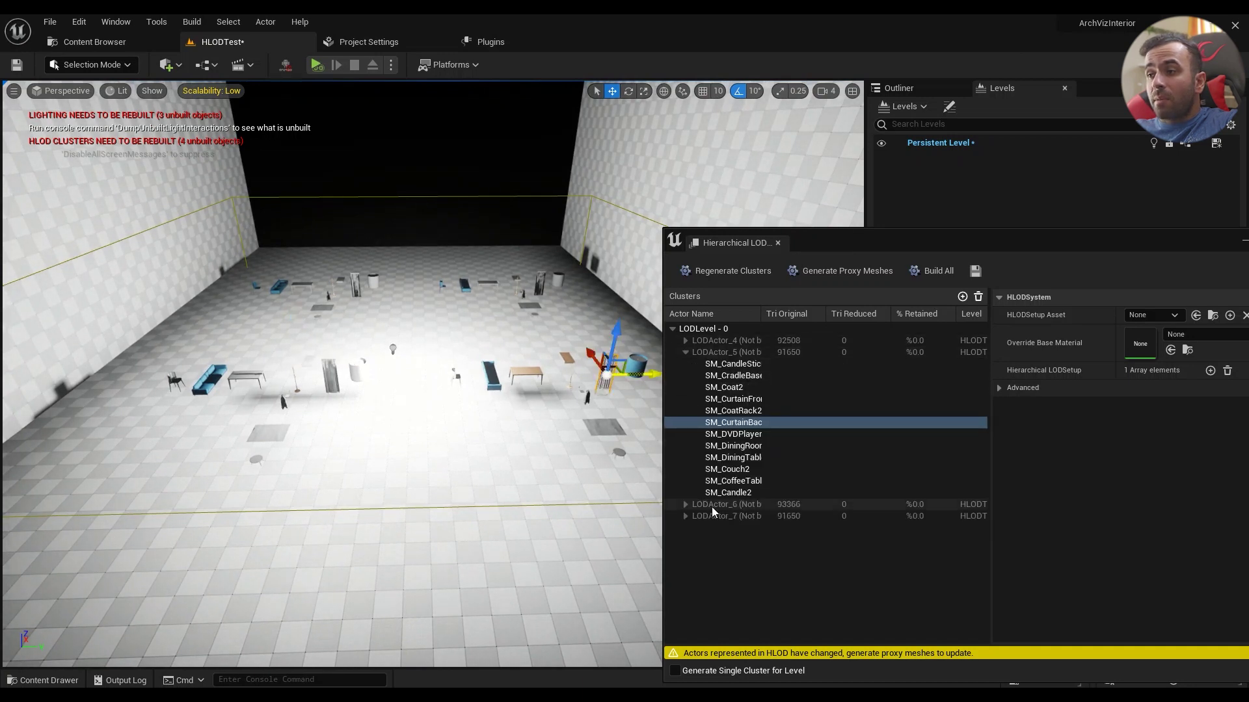
click(714, 505)
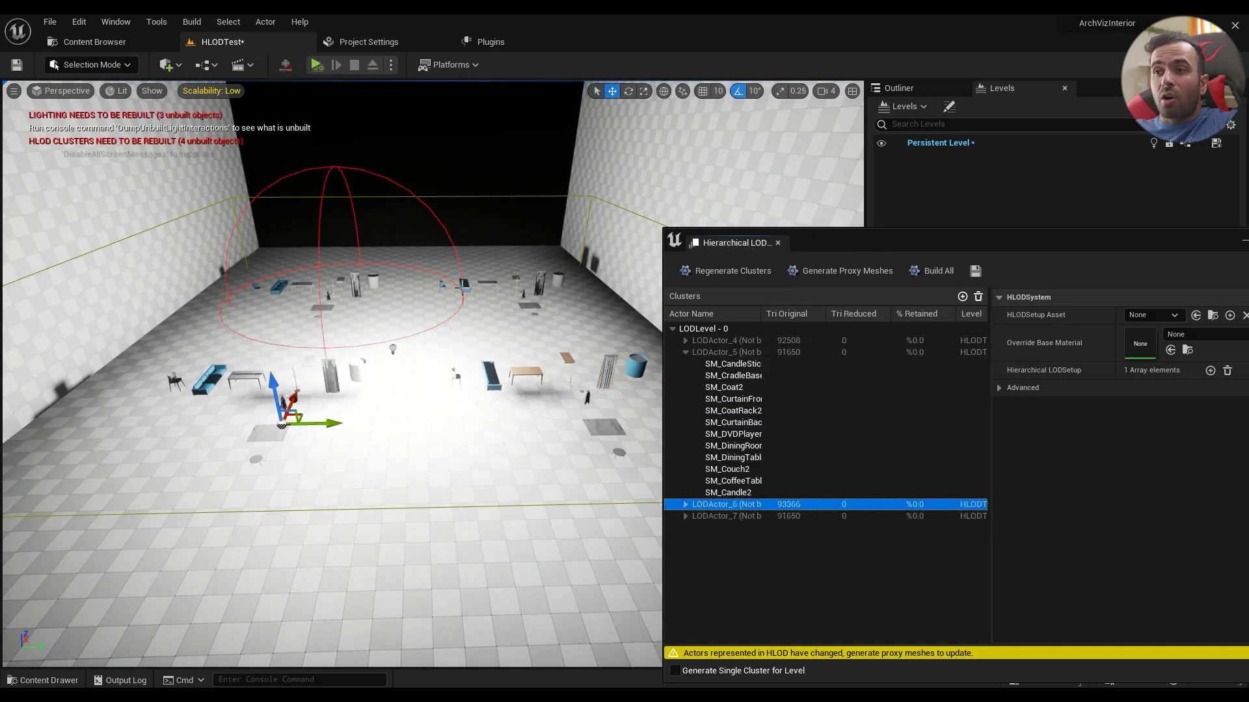
- Generate the proxy meshes for all clusters of LODLevel 0
drag(864, 251, 318, 184)
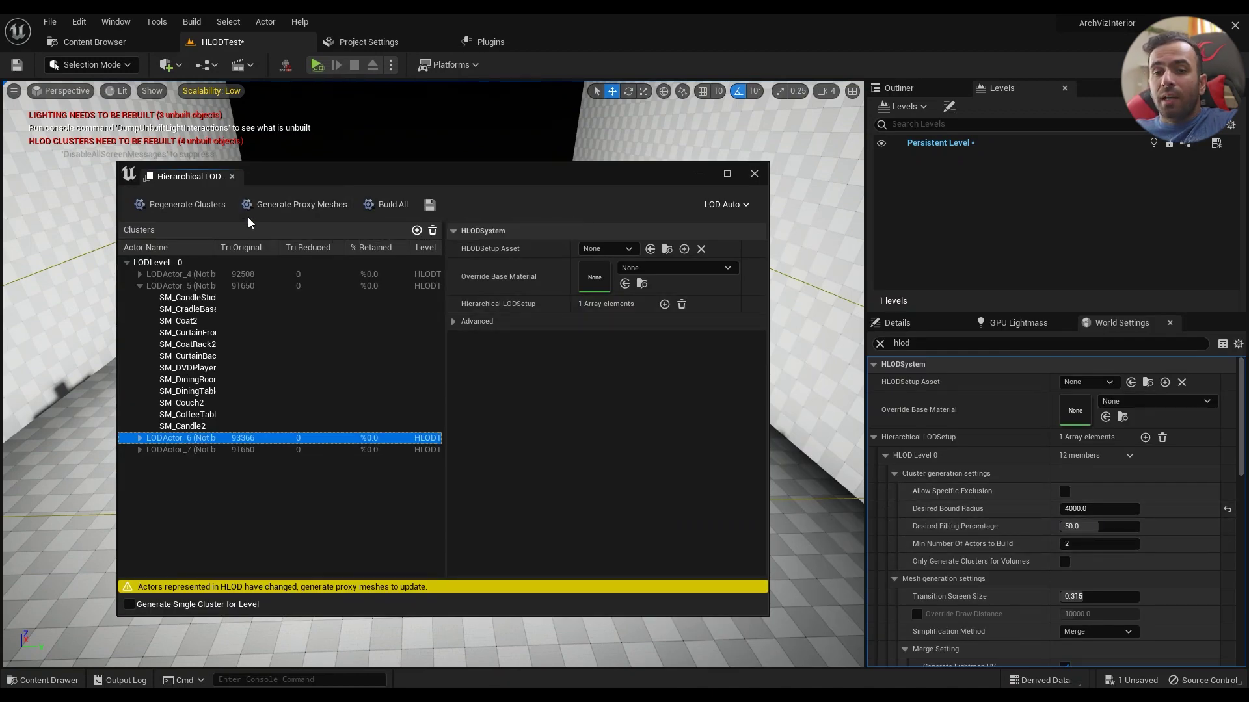
drag(437, 173, 834, 168)
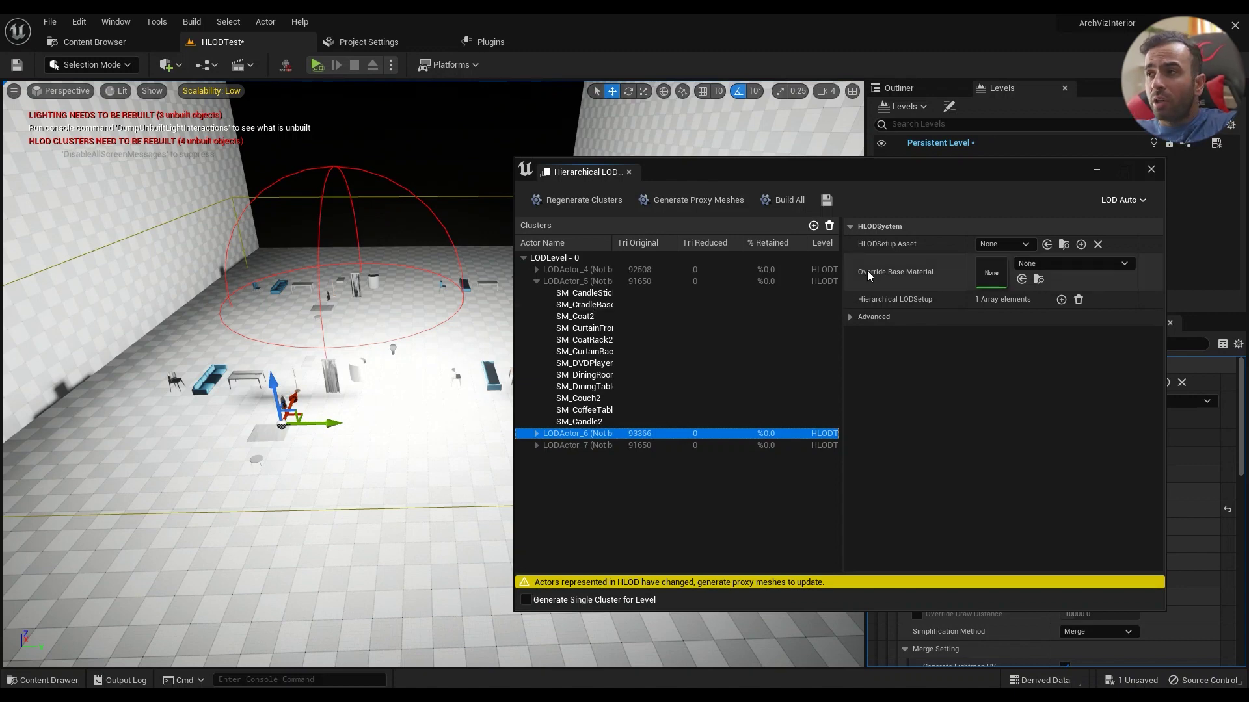
drag(915, 171, 724, 147)
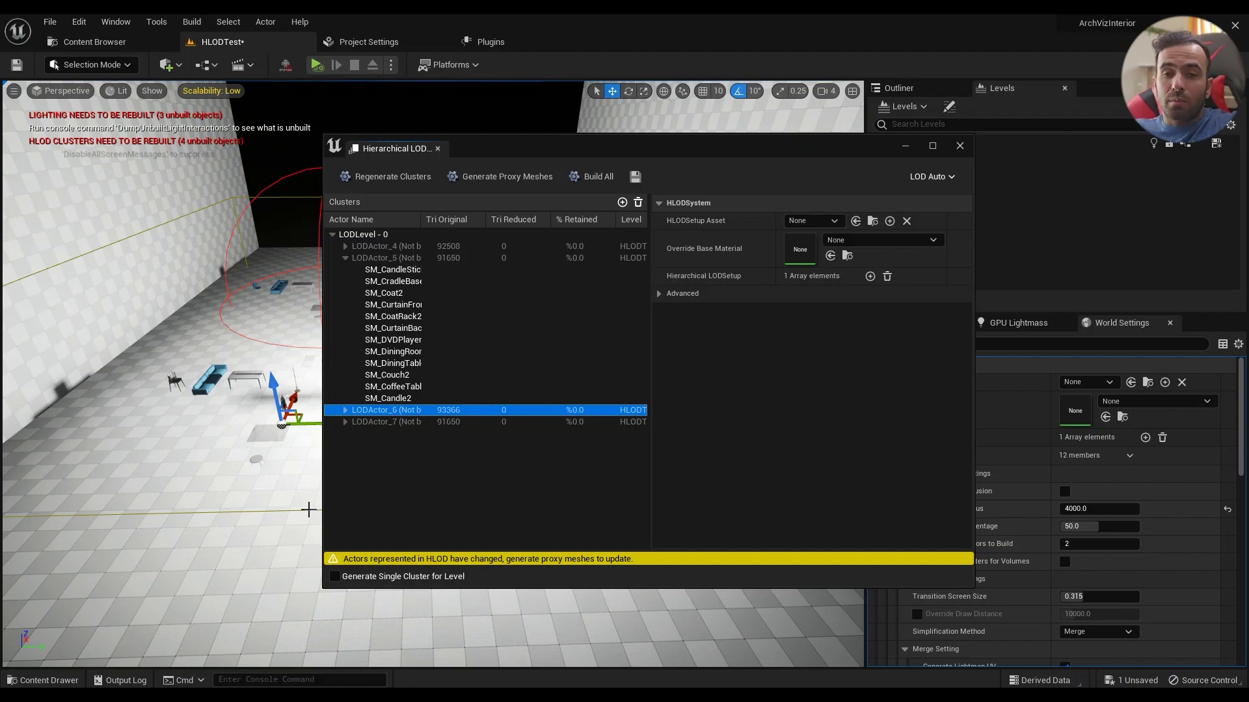
click(492, 179)
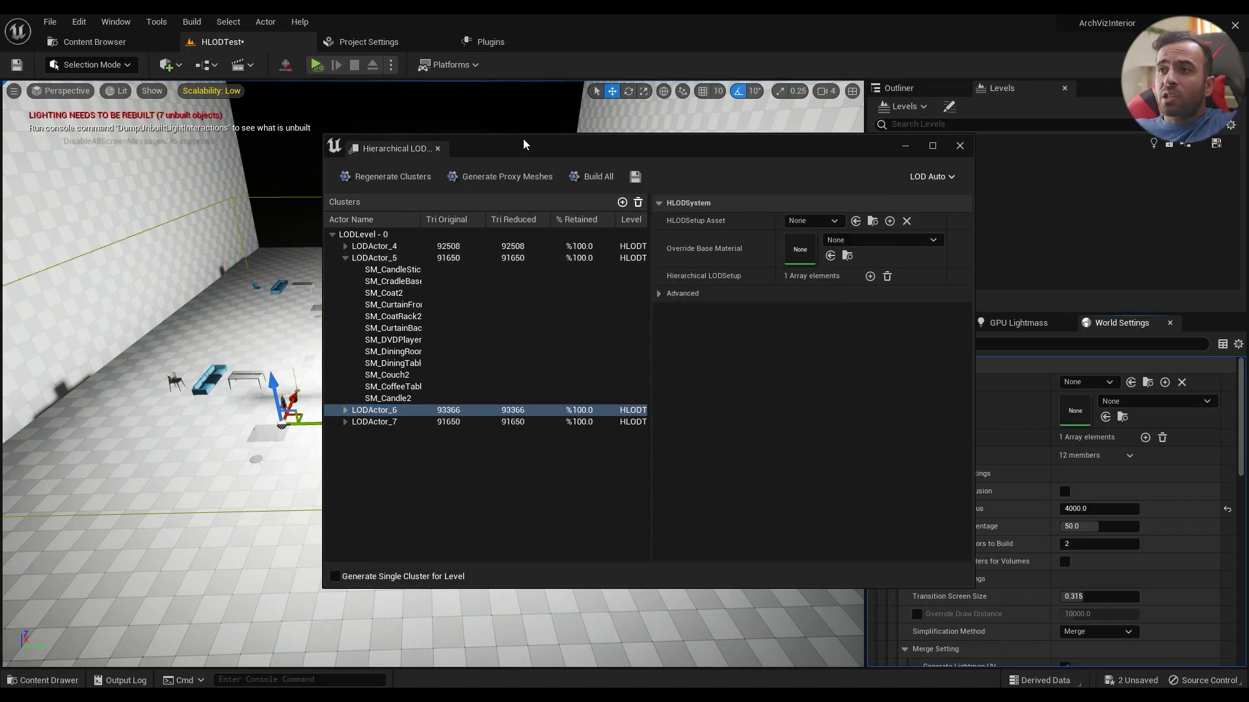
drag(526, 143, 400, 183)
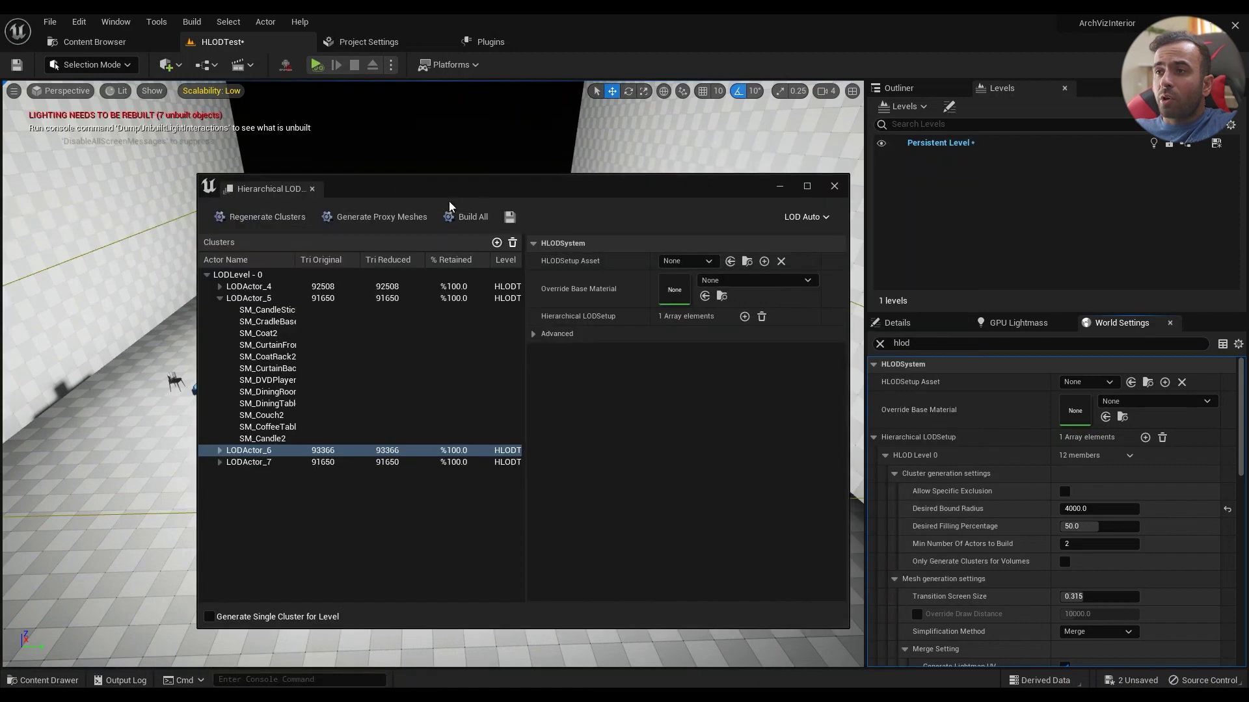
- Move the Hierarchical LOD window out of the way and examine how the furniture clusters switch to proxy meshes with viewing distance
drag(480, 187, 0, 231)
right_drag(542, 252, 496, 269)
key(s)
key(w)
key(d)
key(s)
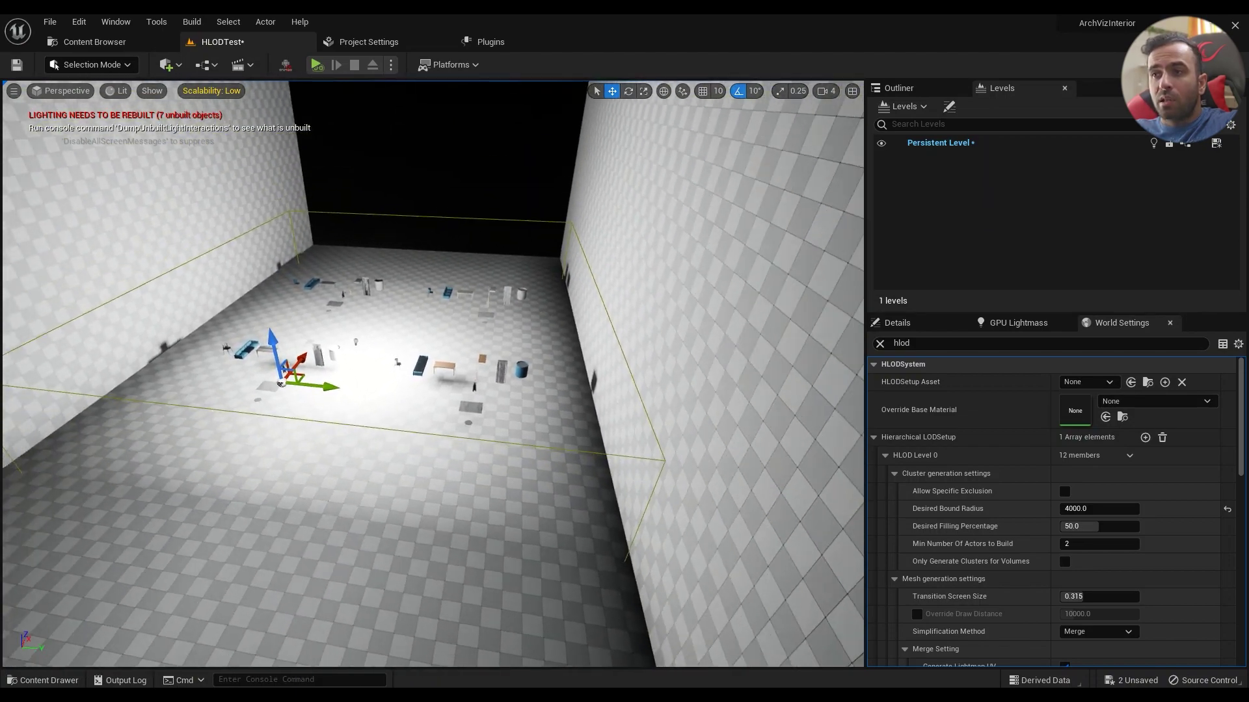
right_drag(601, 294, 601, 294)
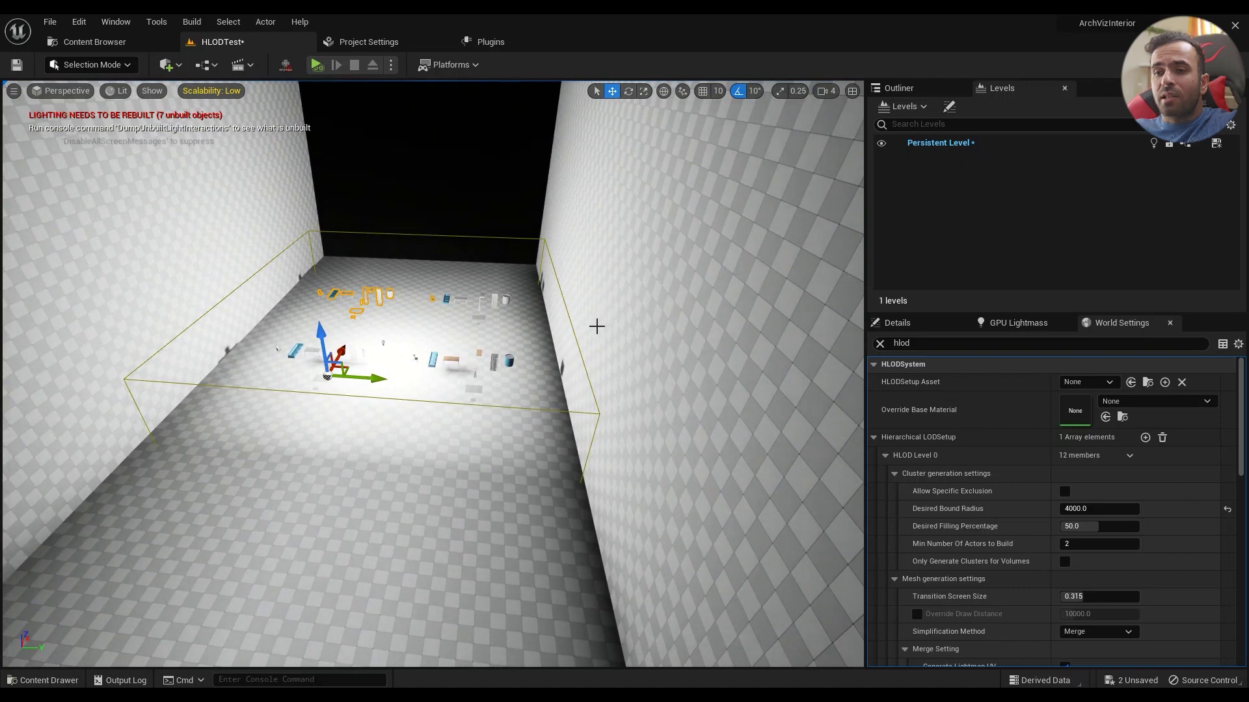
- Run the console command stat rhi and compare the draw calls with the furniture viewed up close and from afar
click(297, 680)
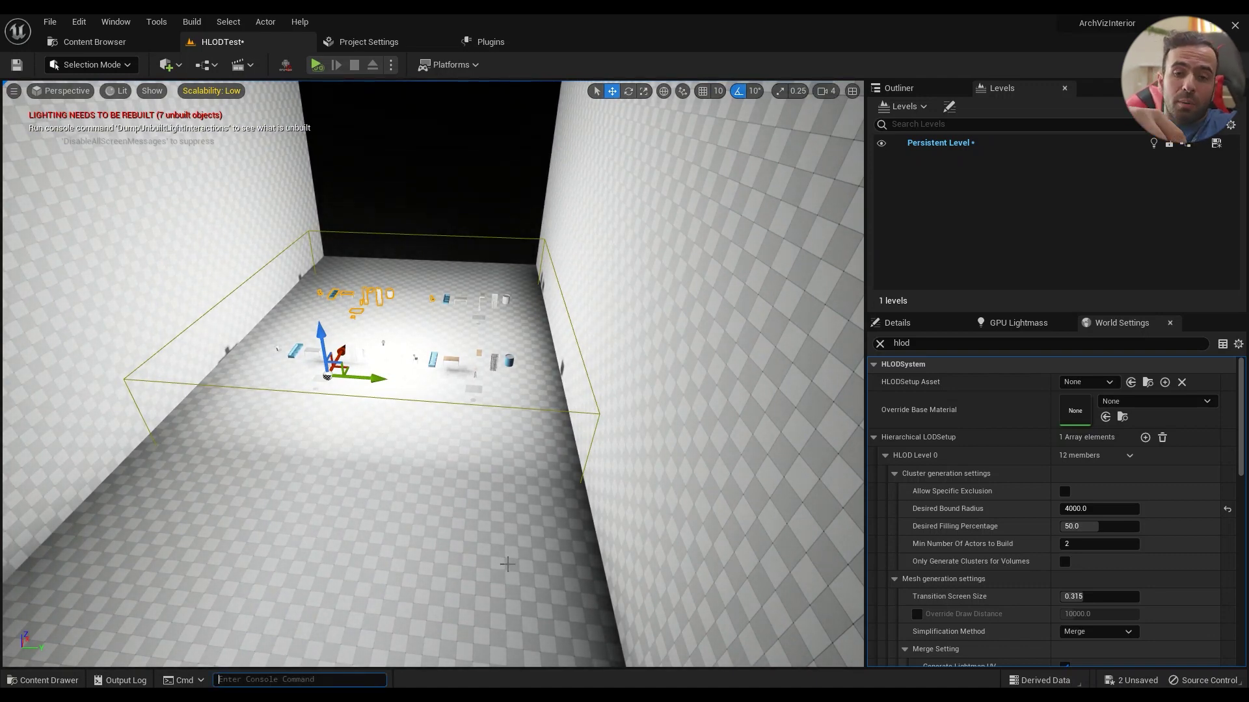
text(stat)
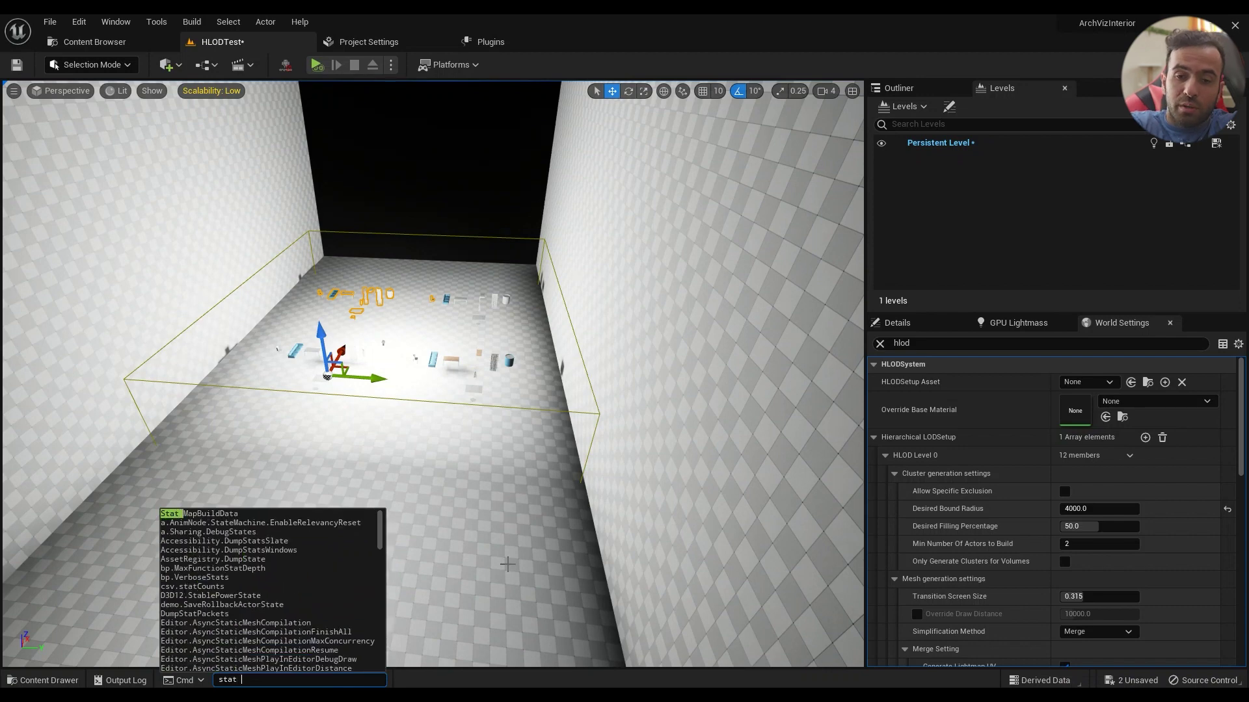
text( rhi)
key(Return)
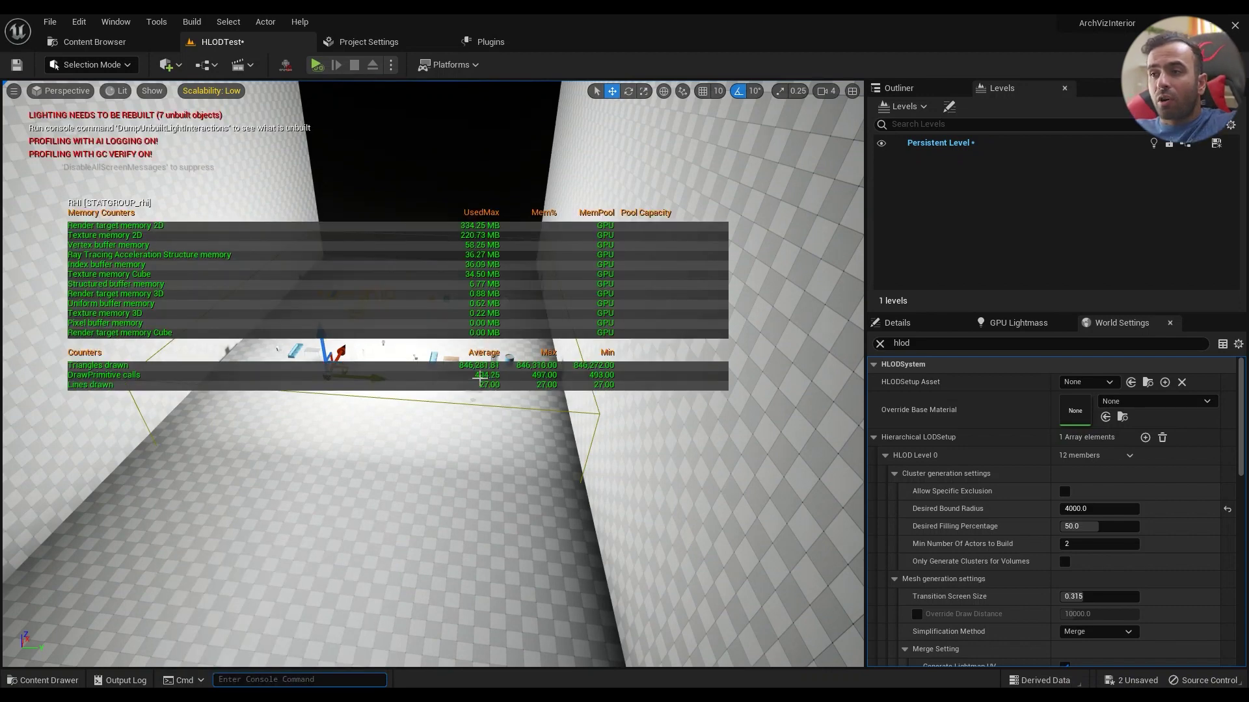
key(w)
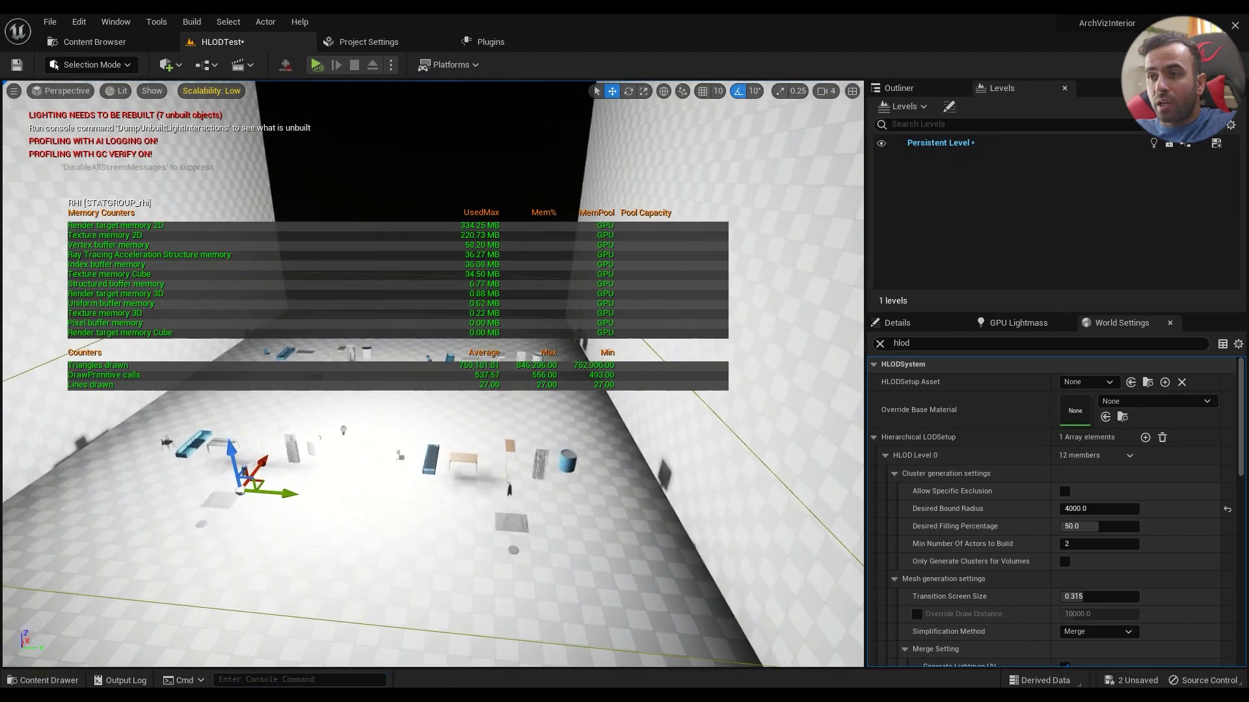
right_drag(429, 413, 501, 375)
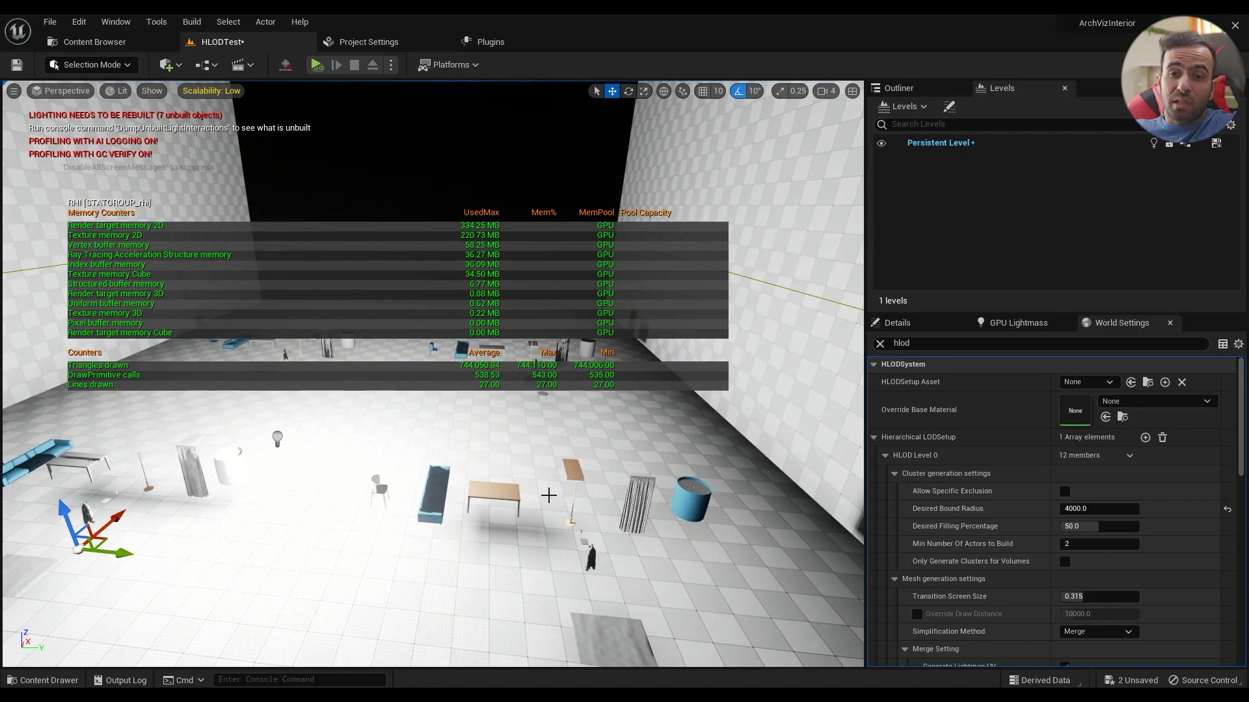
right_drag(549, 490, 520, 488)
right_drag(536, 541, 536, 541)
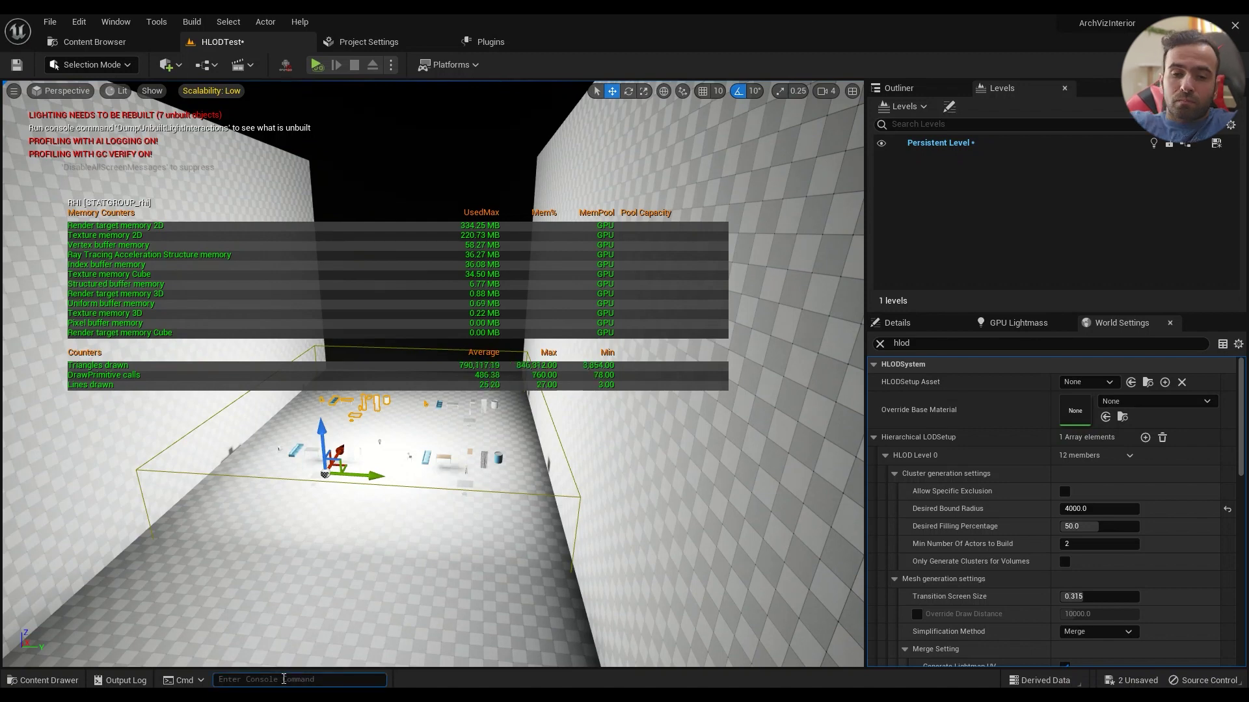
- Turn off the RHI statistics overlay with a console stat command
click(284, 679)
text(stat)
key(Return)
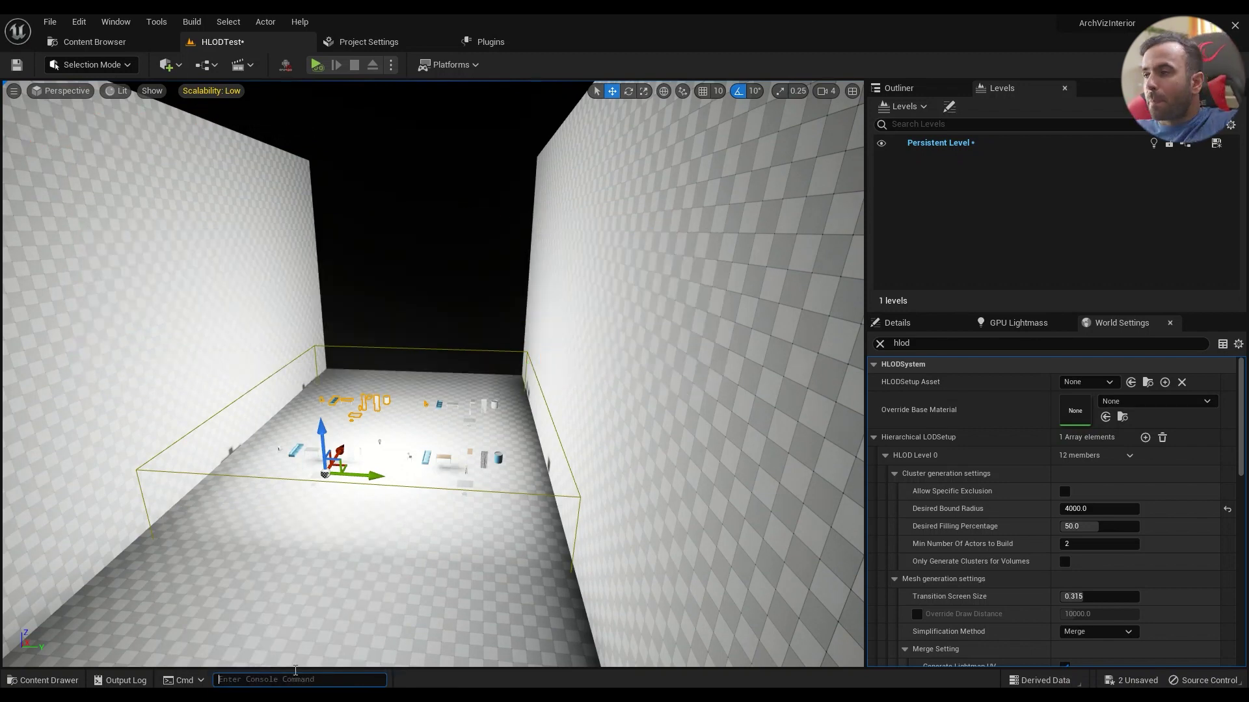
- Check the LOD switch at near and far distances and select the merged proxy of the back-left furniture group
key(w)
right_drag(489, 487, 489, 487)
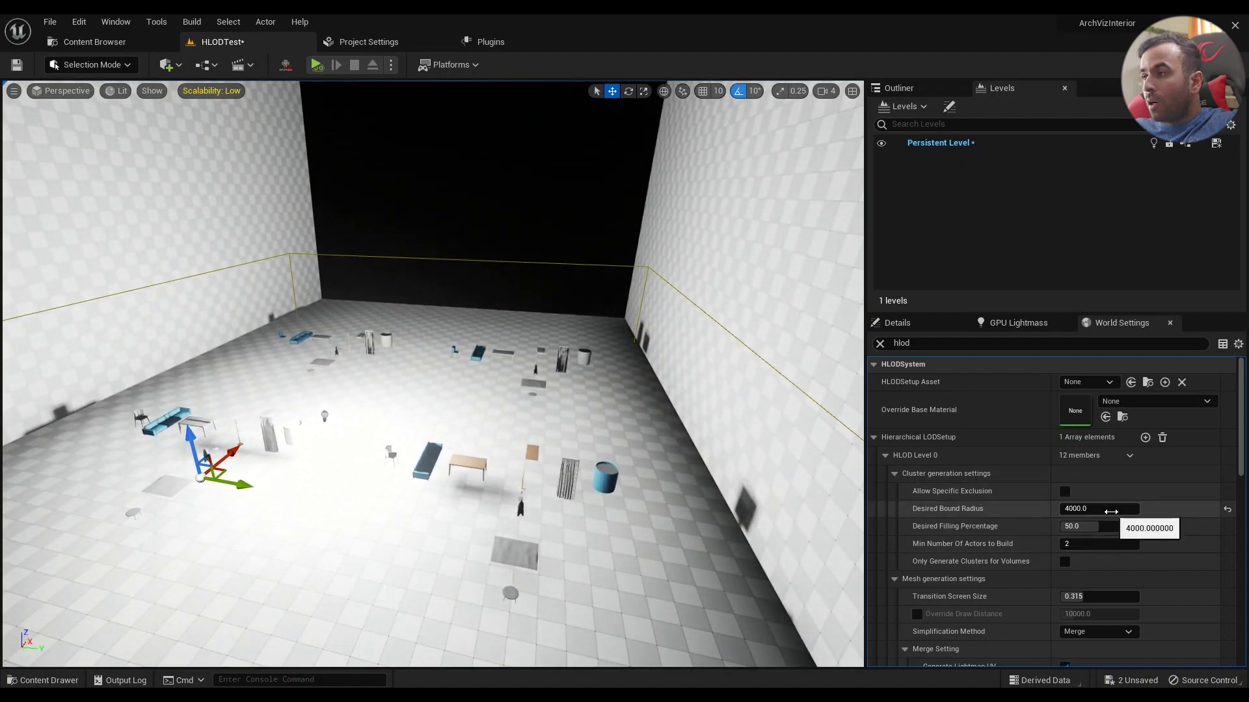
scroll(1126, 554, down, 2)
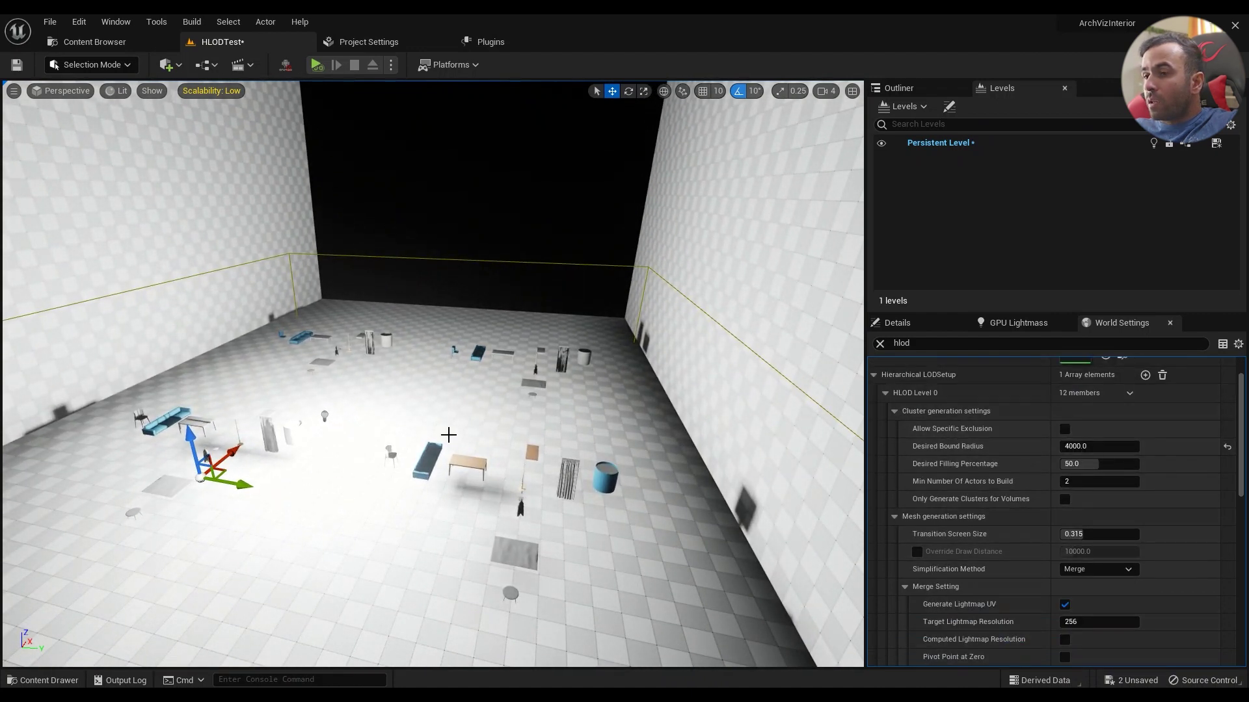
right_drag(525, 465, 525, 465)
key(s)
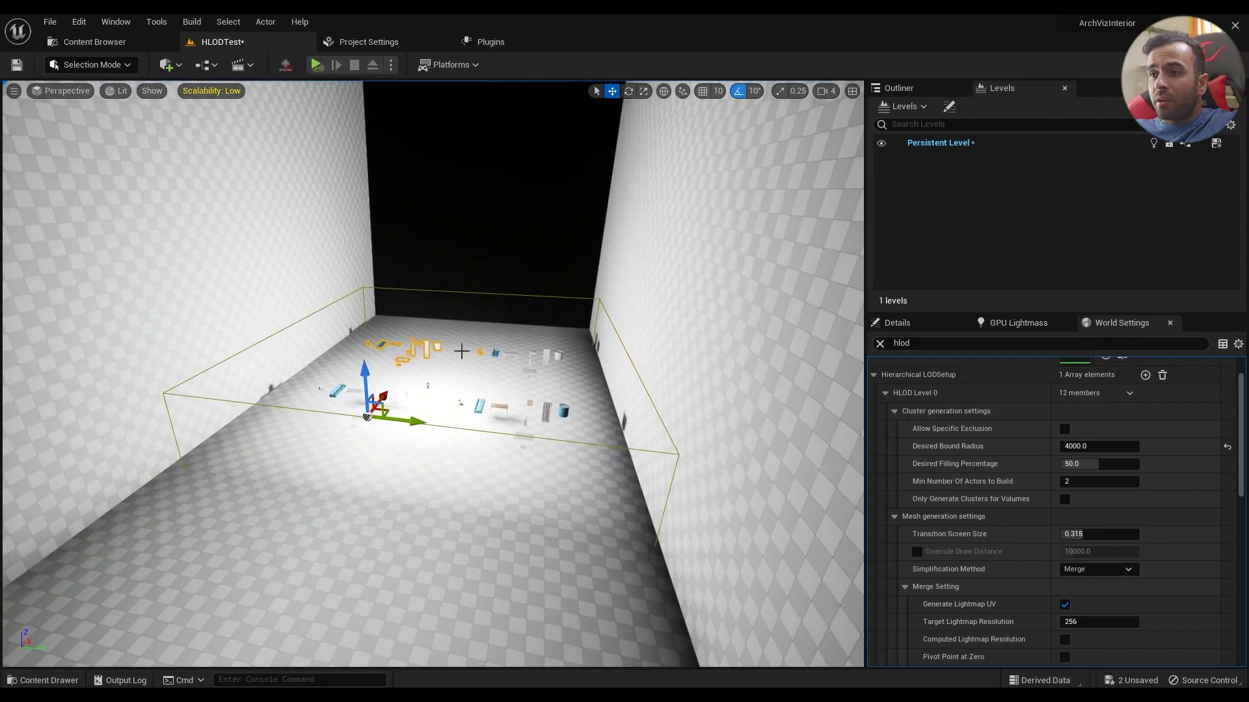
click(412, 351)
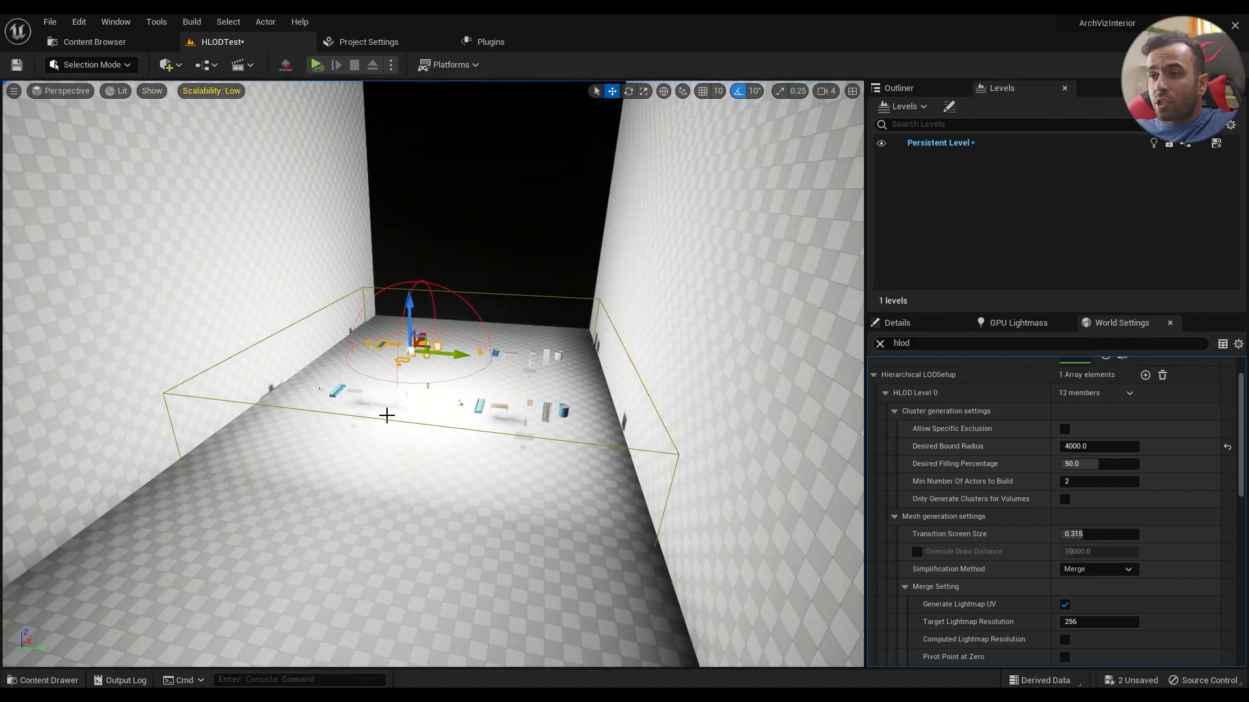
- Open the proxy mesh HLODTest_0_HLOD_0_StaticMeshActor_41 from the Maps/HLOD folder and dock its editor beside the level
click(54, 680)
double_click(246, 493)
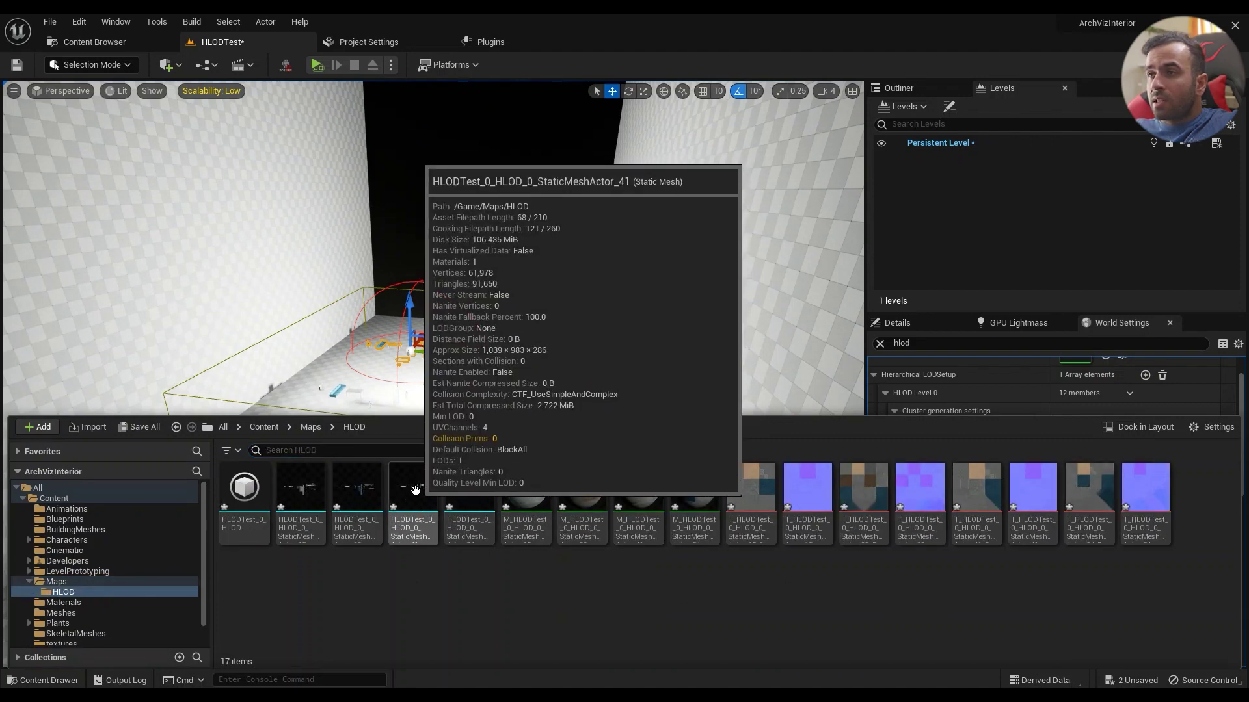
double_click(416, 491)
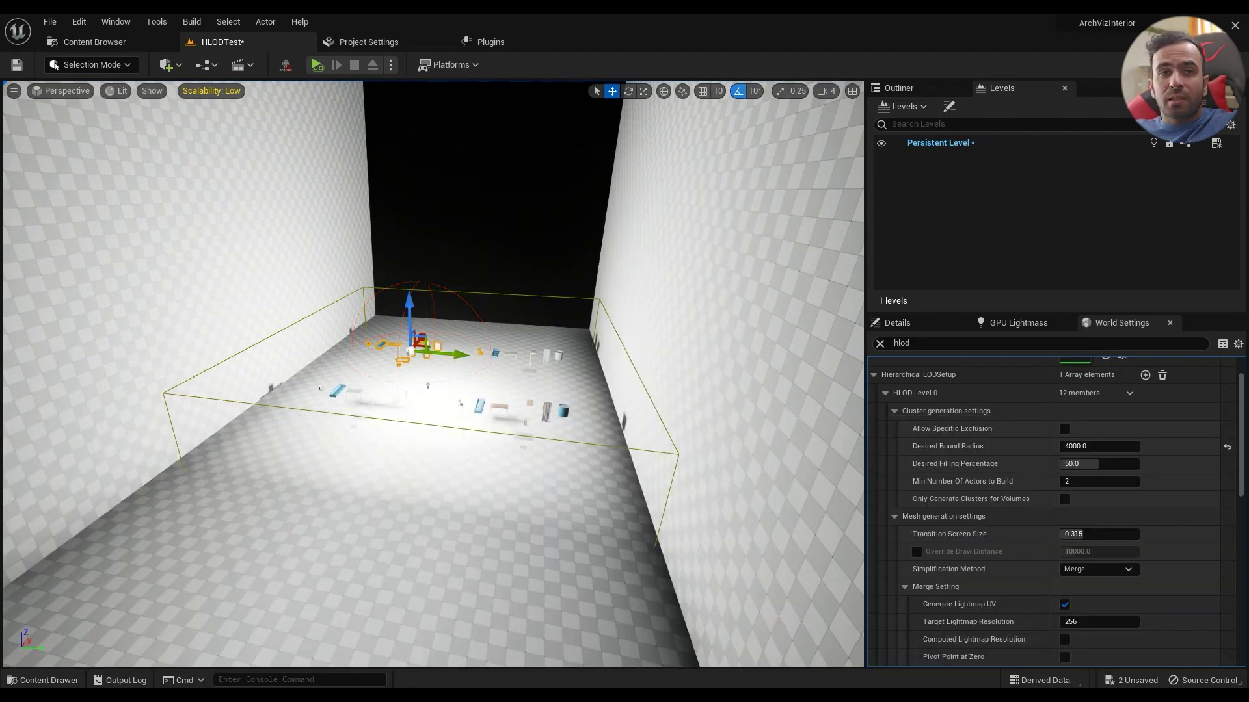
drag(225, 301, 433, 44)
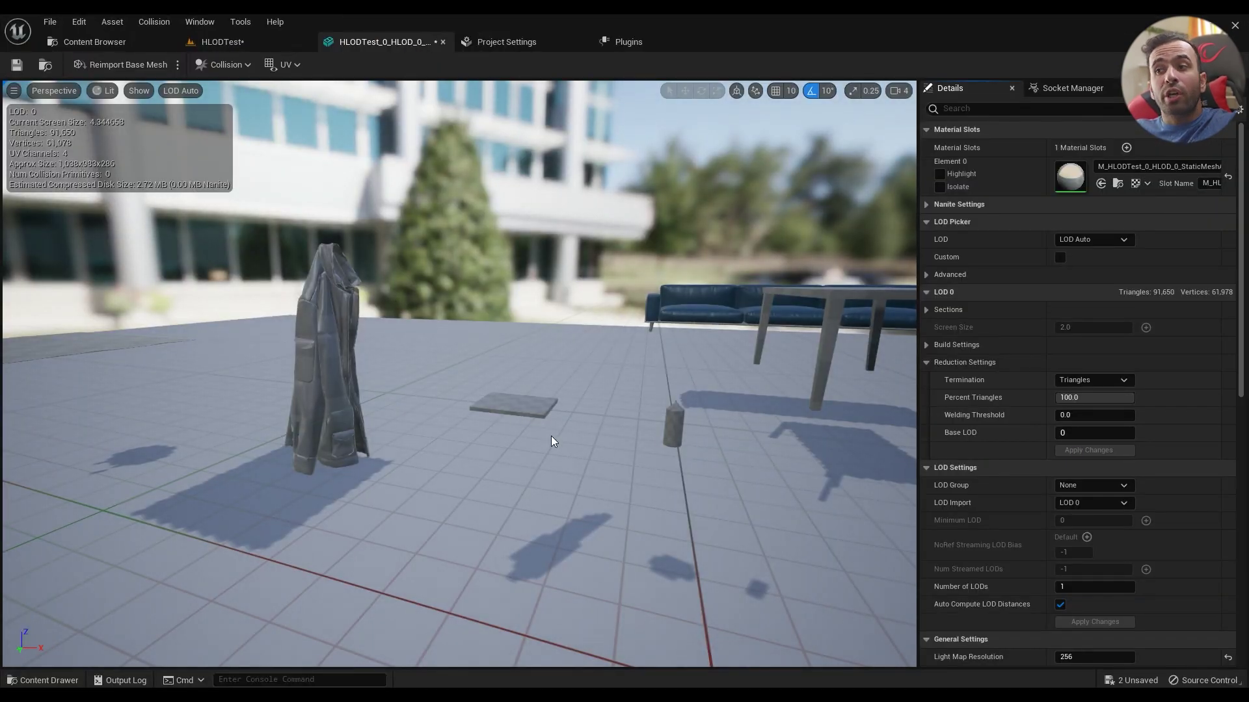
- Examine the blue couch up close within the merged proxy mesh
key(w)
right_drag(553, 441, 546, 511)
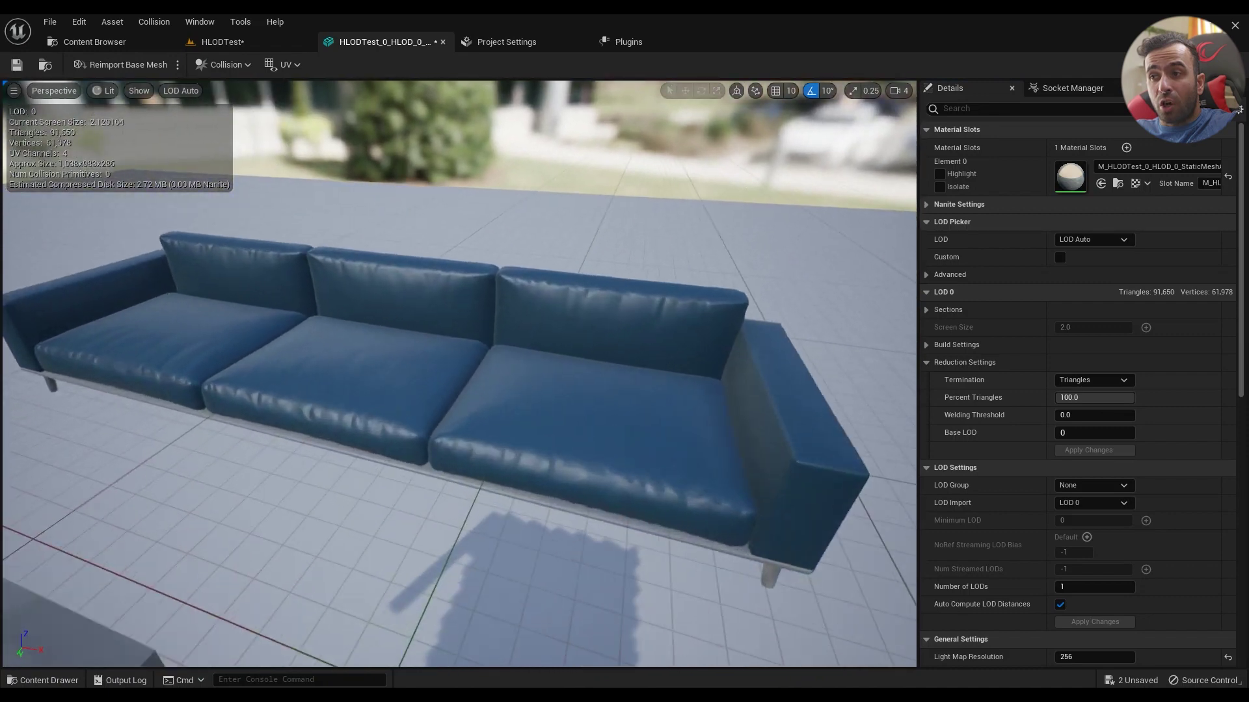
drag(508, 462, 501, 465)
- Return to the HLODTest level and compare the front-right blue couch as original mesh and as proxy at the transition distance
click(222, 42)
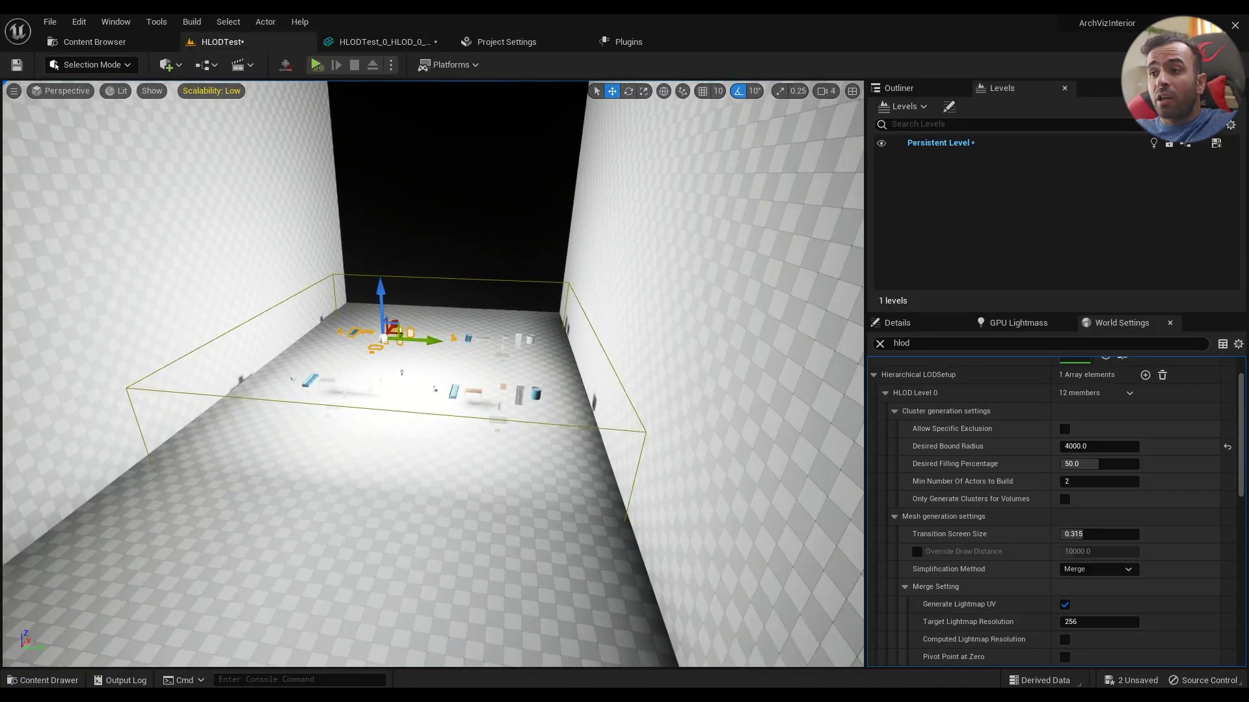
key(s)
key(w)
right_drag(434, 374, 423, 416)
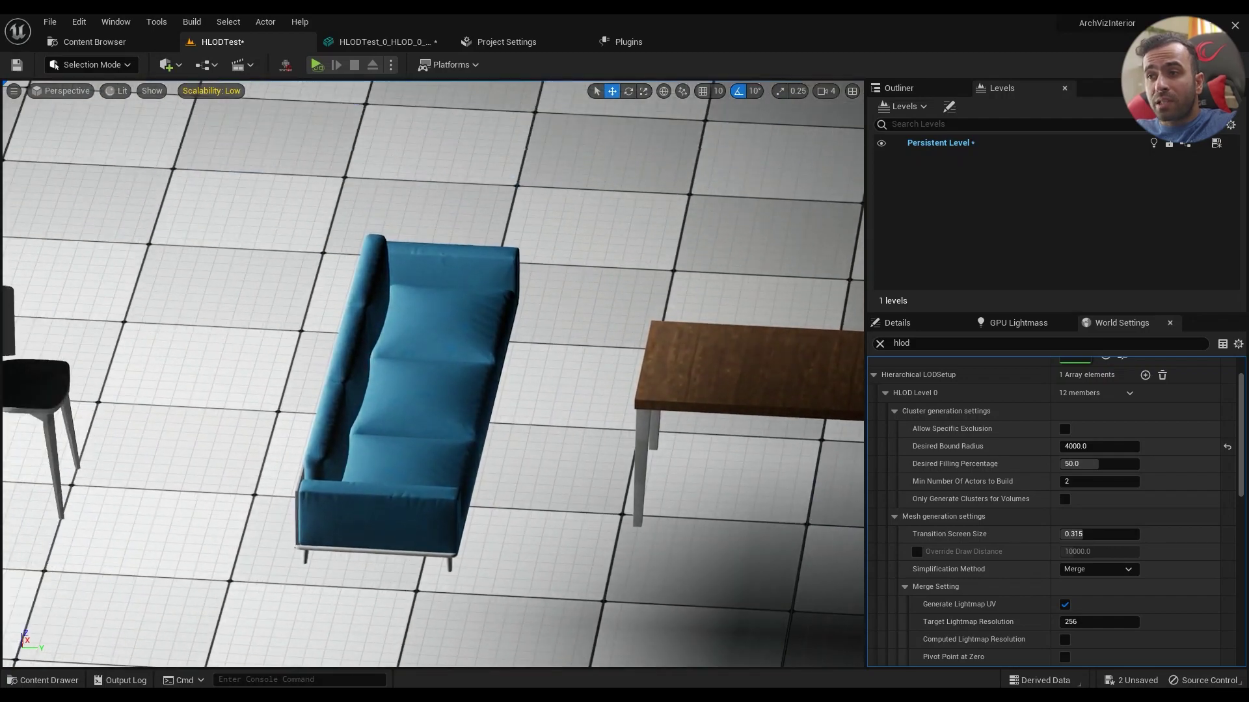
key(w)
key(s)
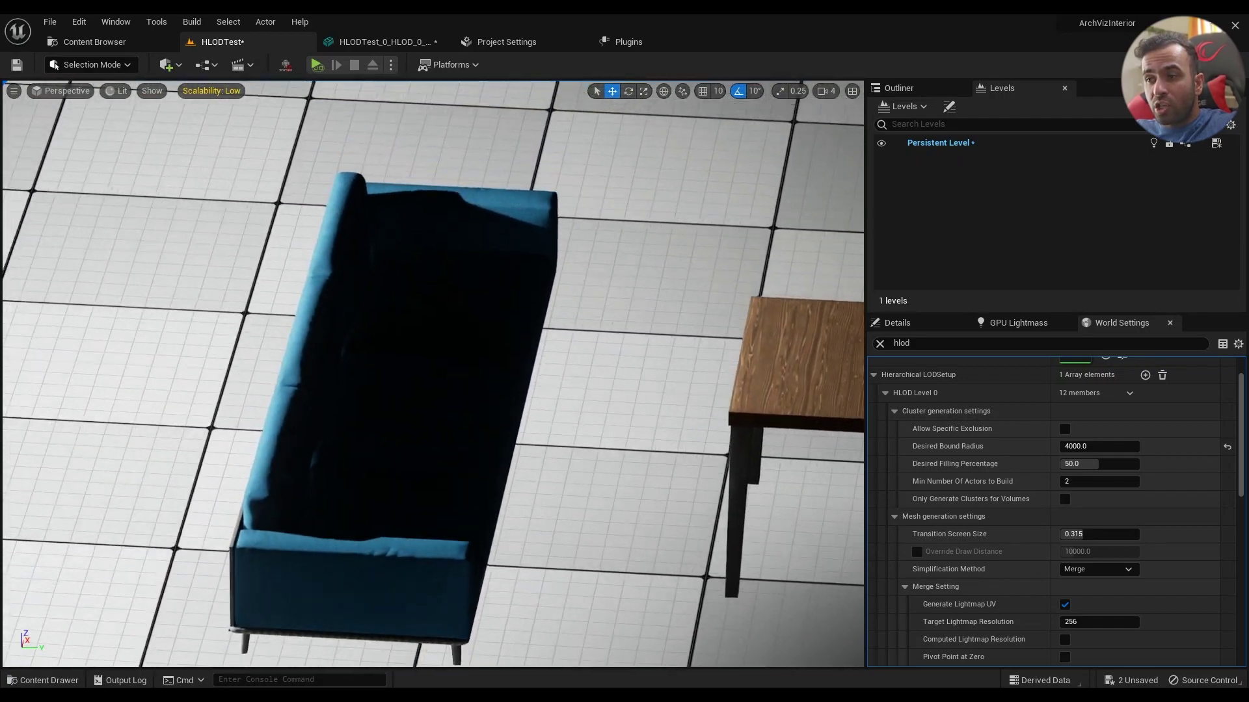
drag(429, 351, 429, 358)
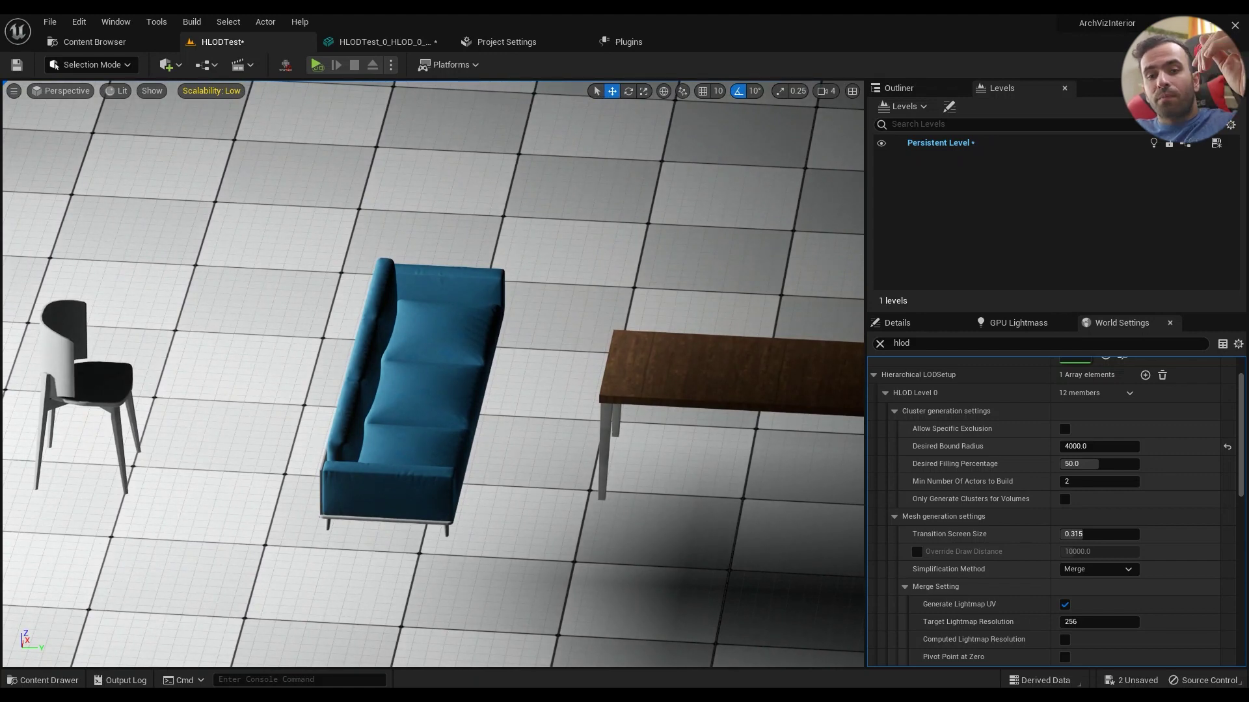
scroll(550, 409, down, 10)
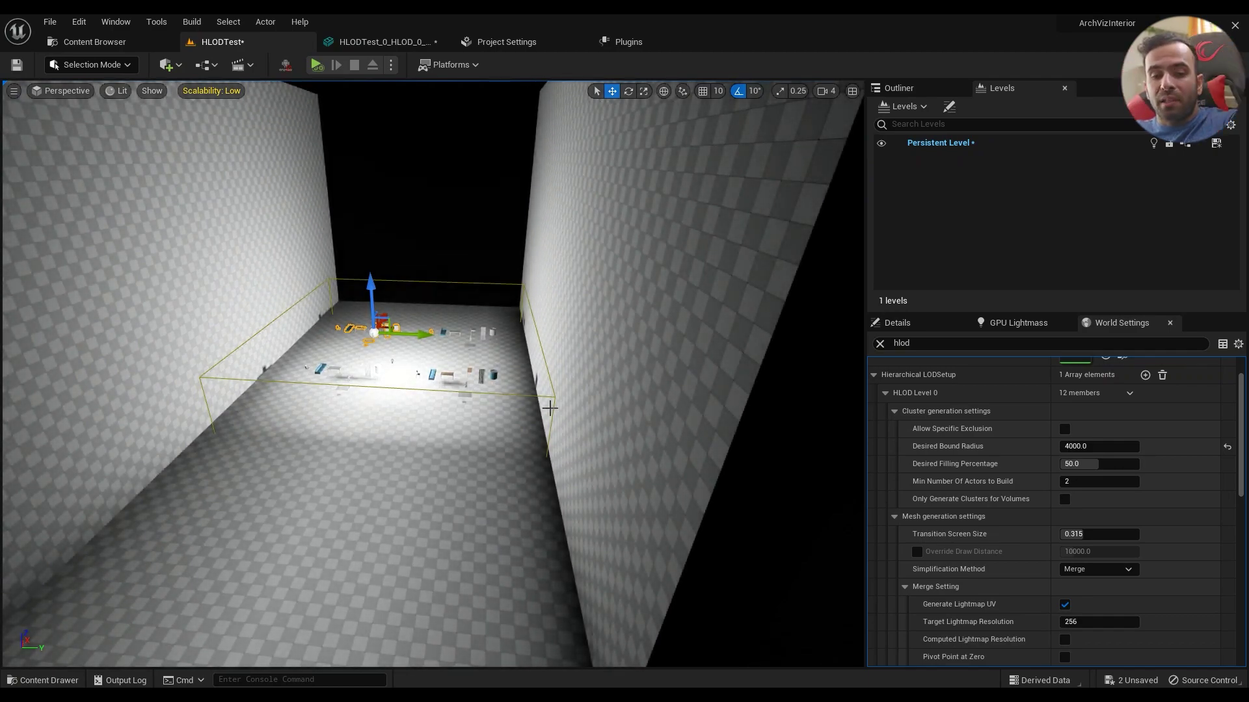
- Compare the wooden dining table's original material with its proxy version around the transition distance
right_drag(550, 409, 562, 409)
key(w)
key(w)
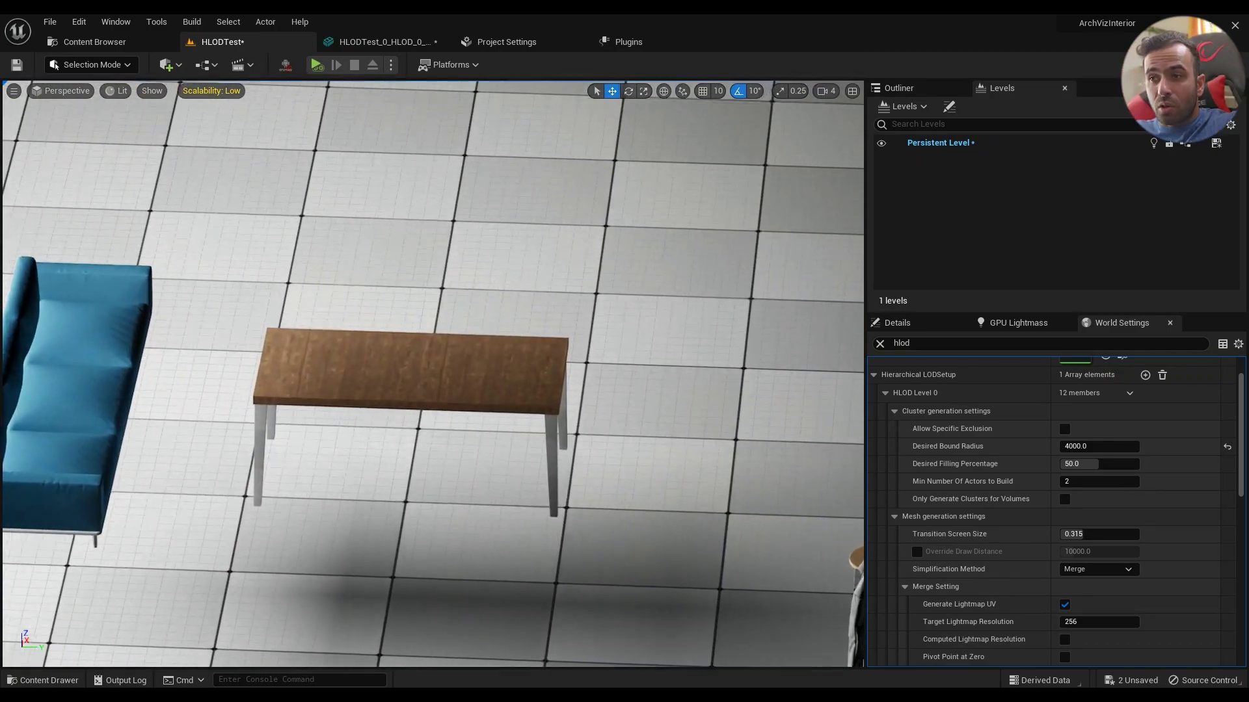
key(w)
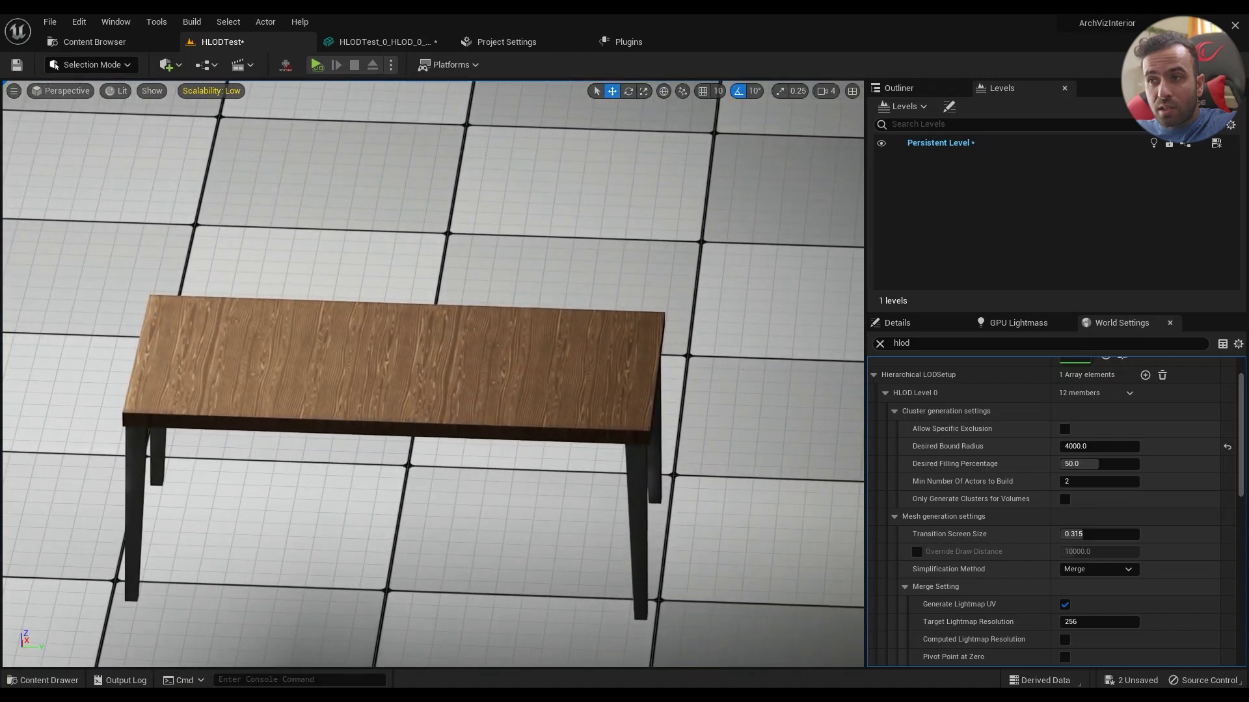
key(a)
key(d)
drag(533, 291, 534, 374)
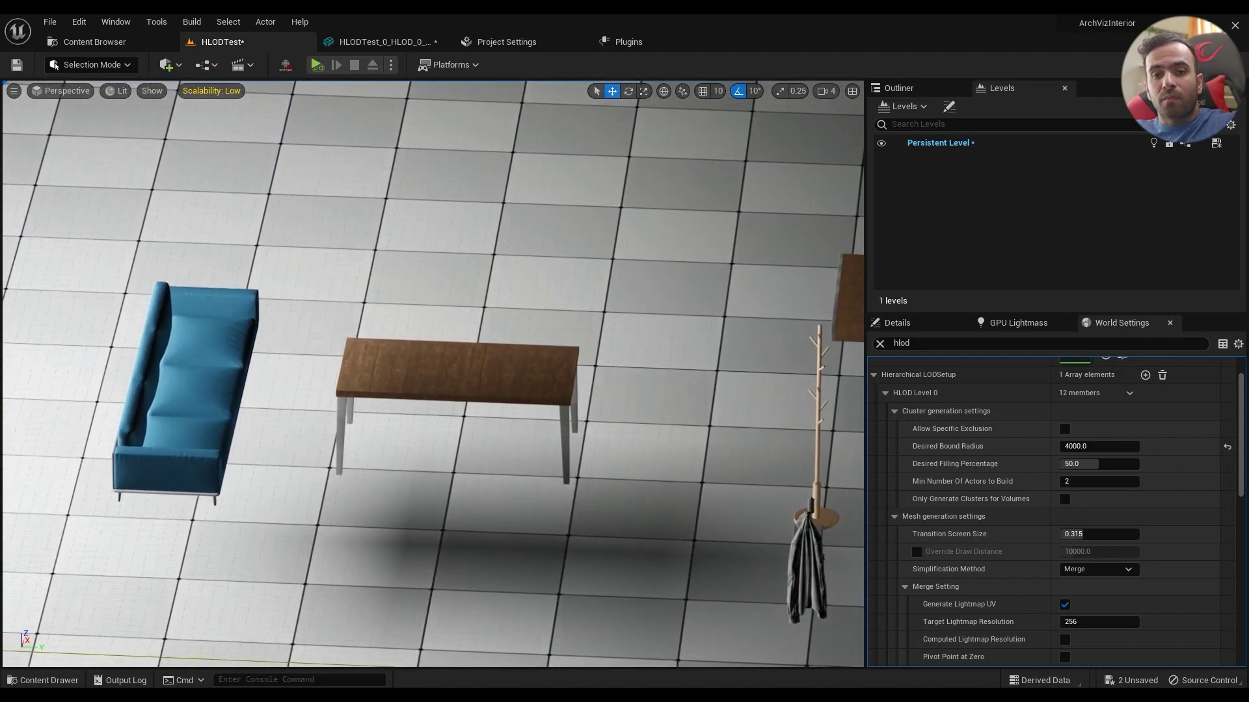
key(d)
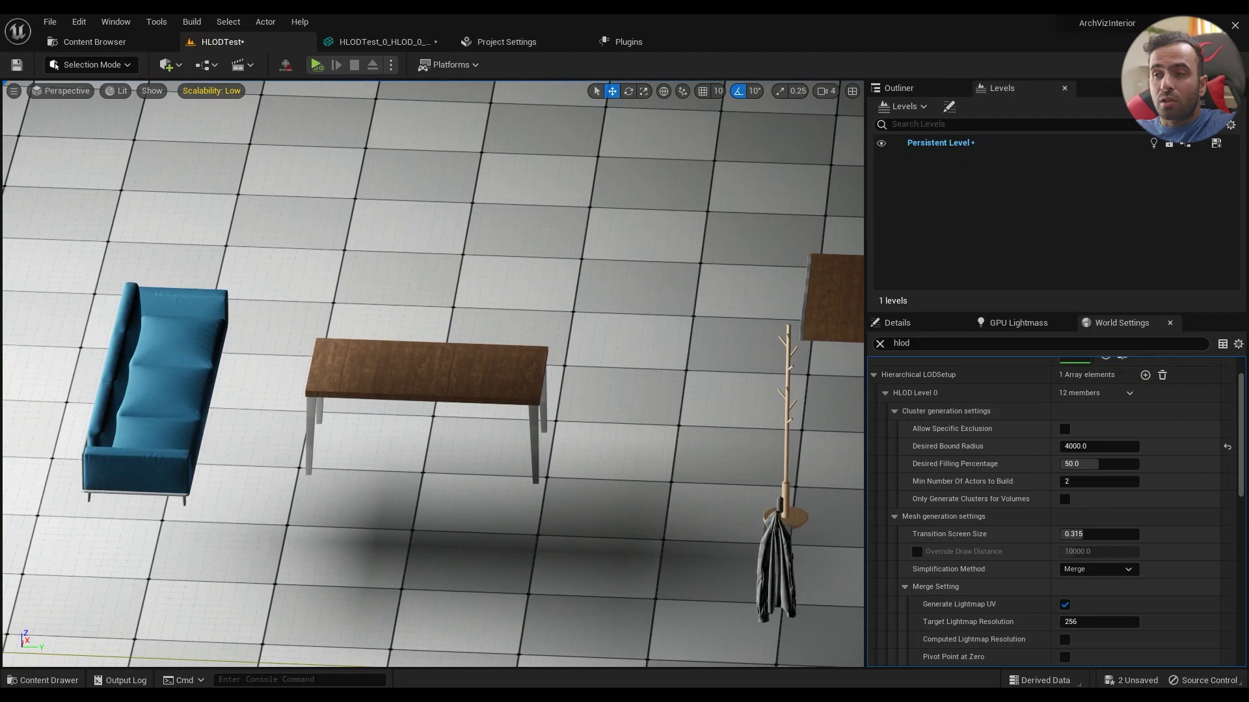
key(w)
right_drag(433, 374, 413, 354)
right_drag(550, 406, 497, 434)
scroll(550, 406, down, 8)
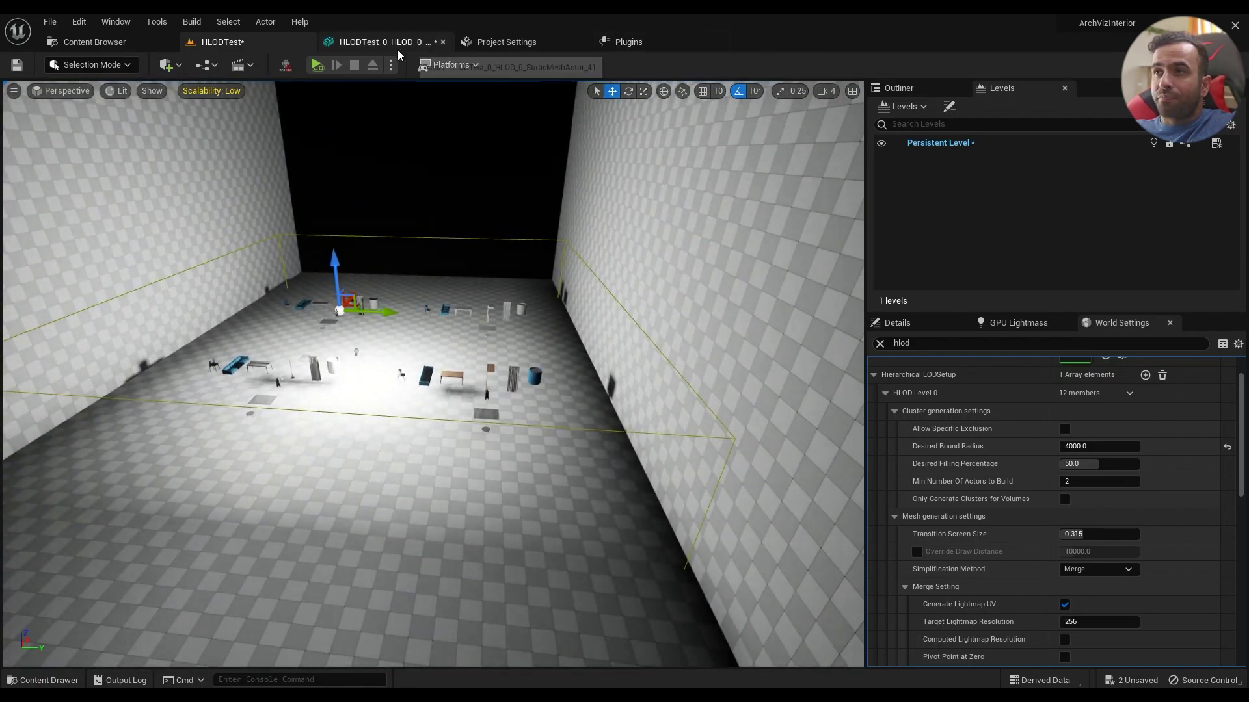
- Recheck the opened proxy mesh and review the mesh generation and merge settings of HLOD Level 0 in the level
click(380, 42)
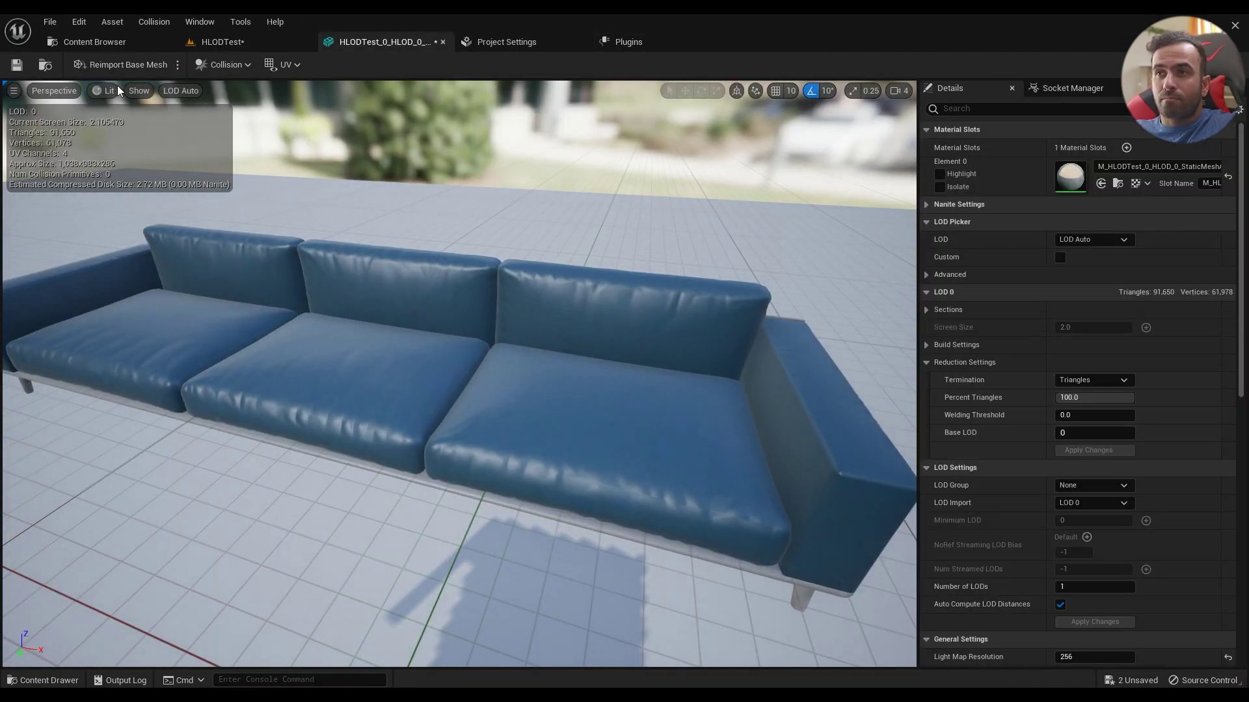
click(222, 42)
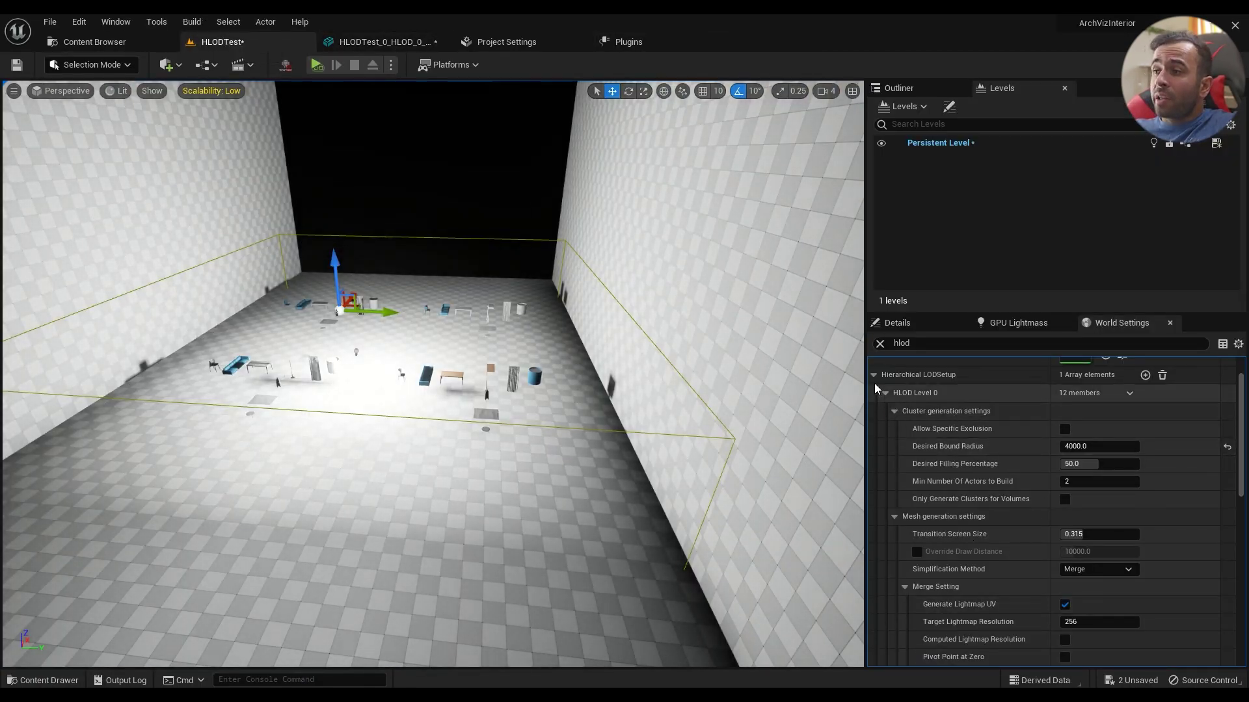
scroll(945, 527, down, 5)
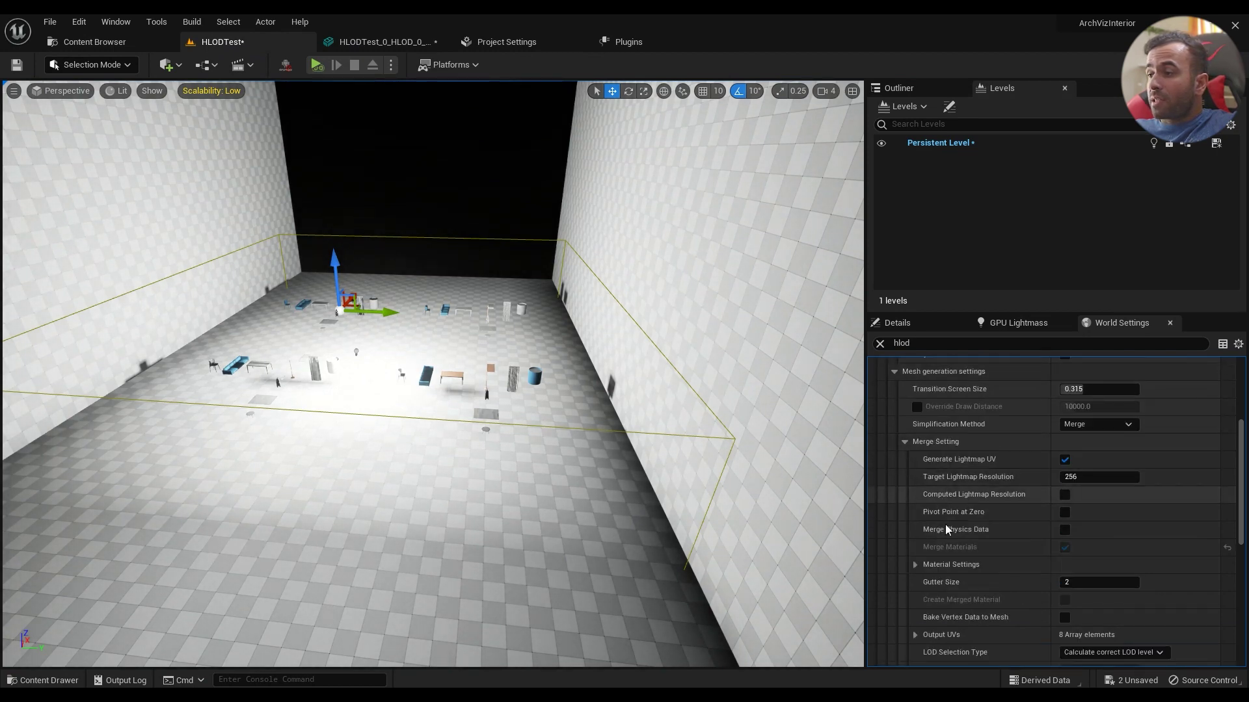
scroll(946, 525, up, 2)
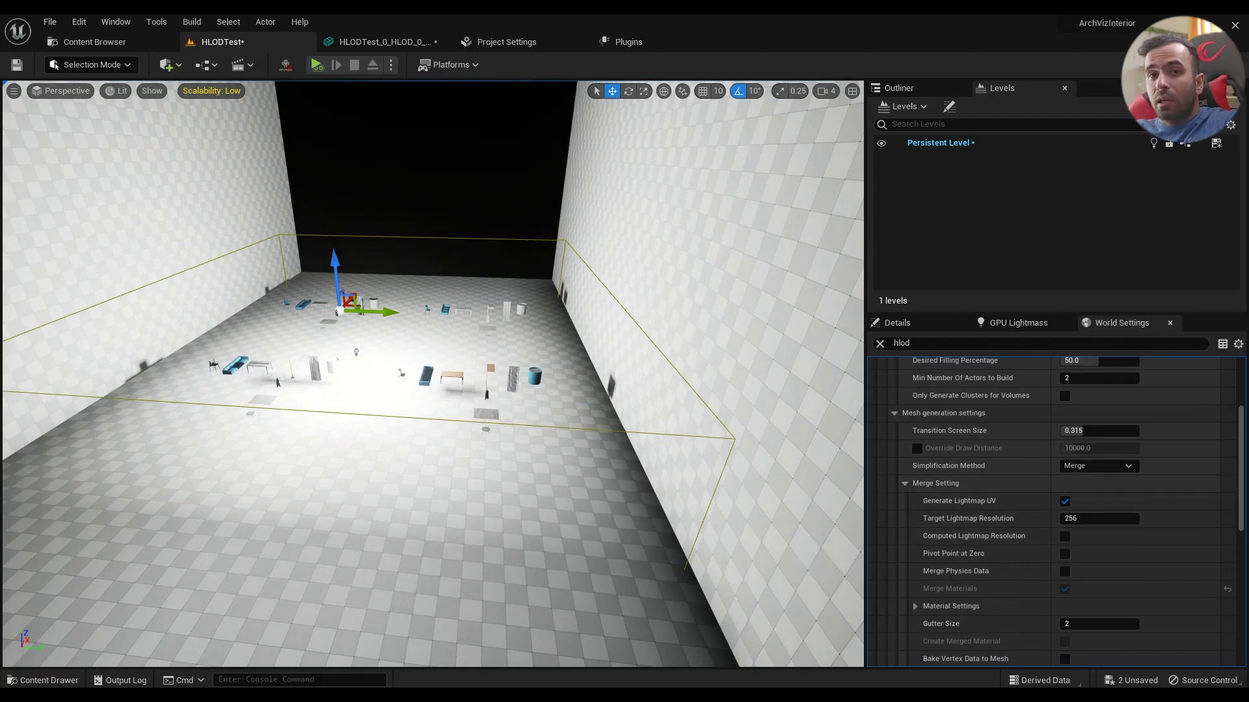
- Collapse the LODActor_5 cluster in the Hierarchical LOD Outliner and set HLOD Level 0's simplification method to Simplify
drag(1248, 120, 517, 121)
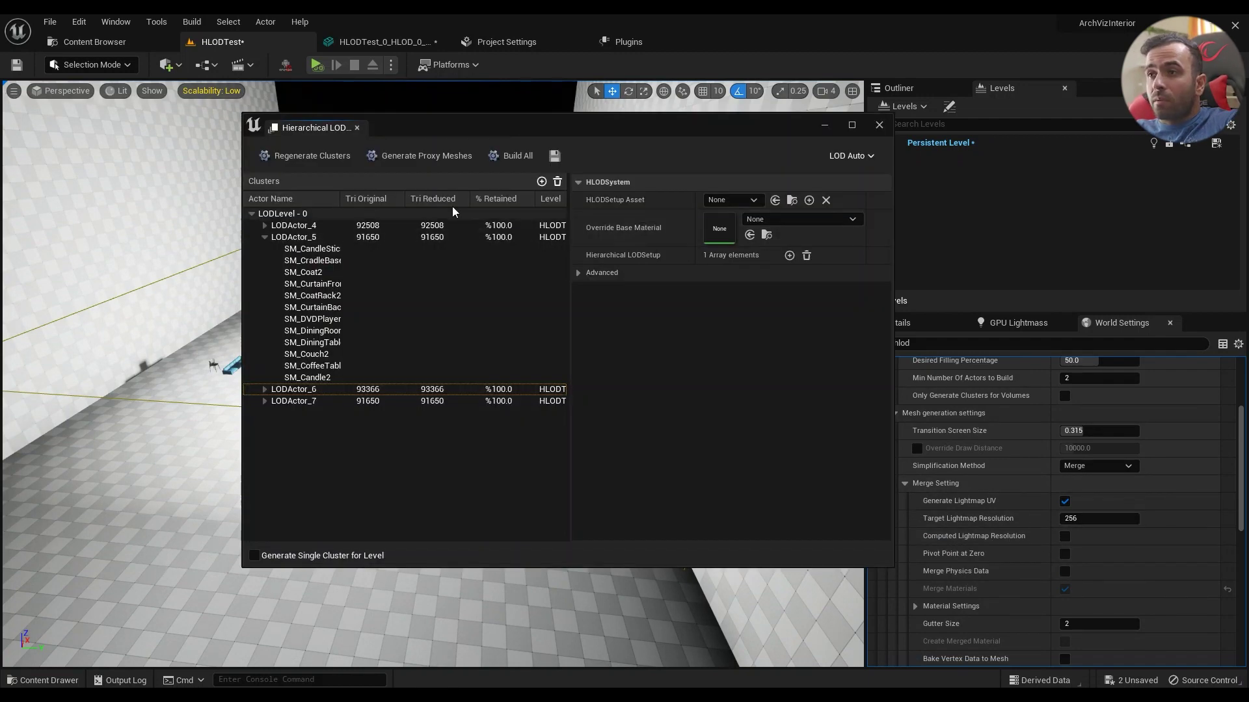
click(265, 236)
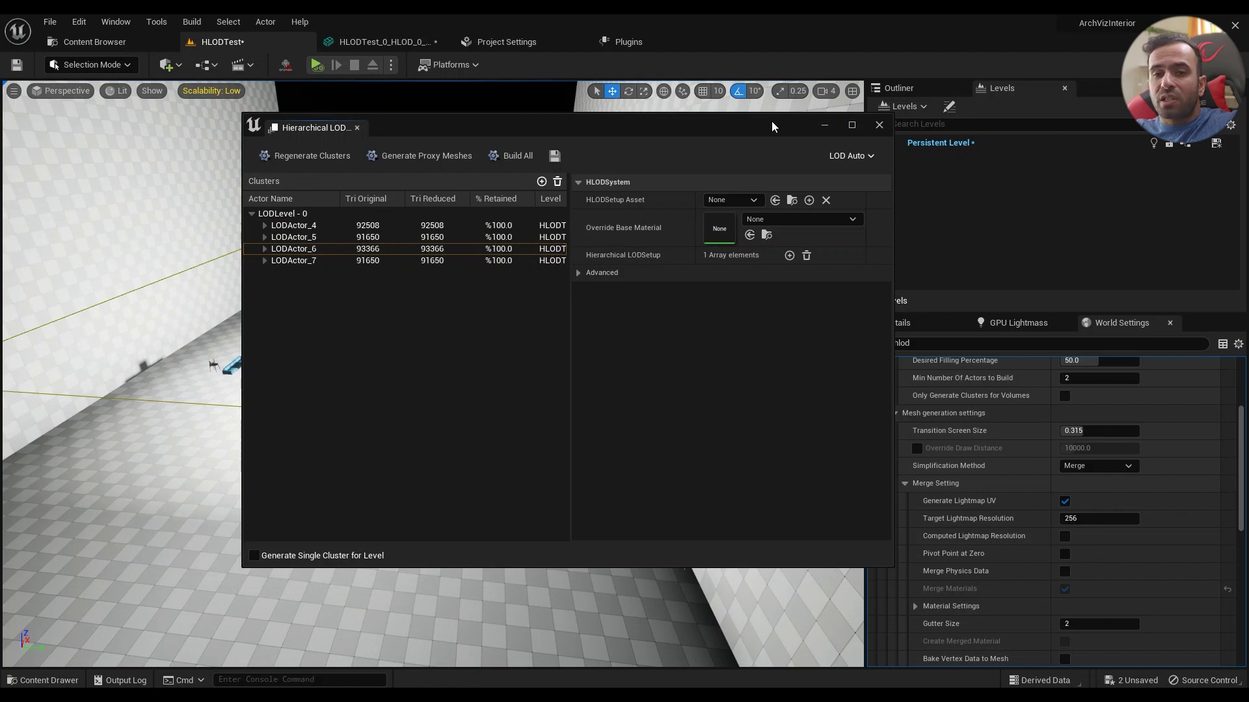
drag(773, 125, 627, 112)
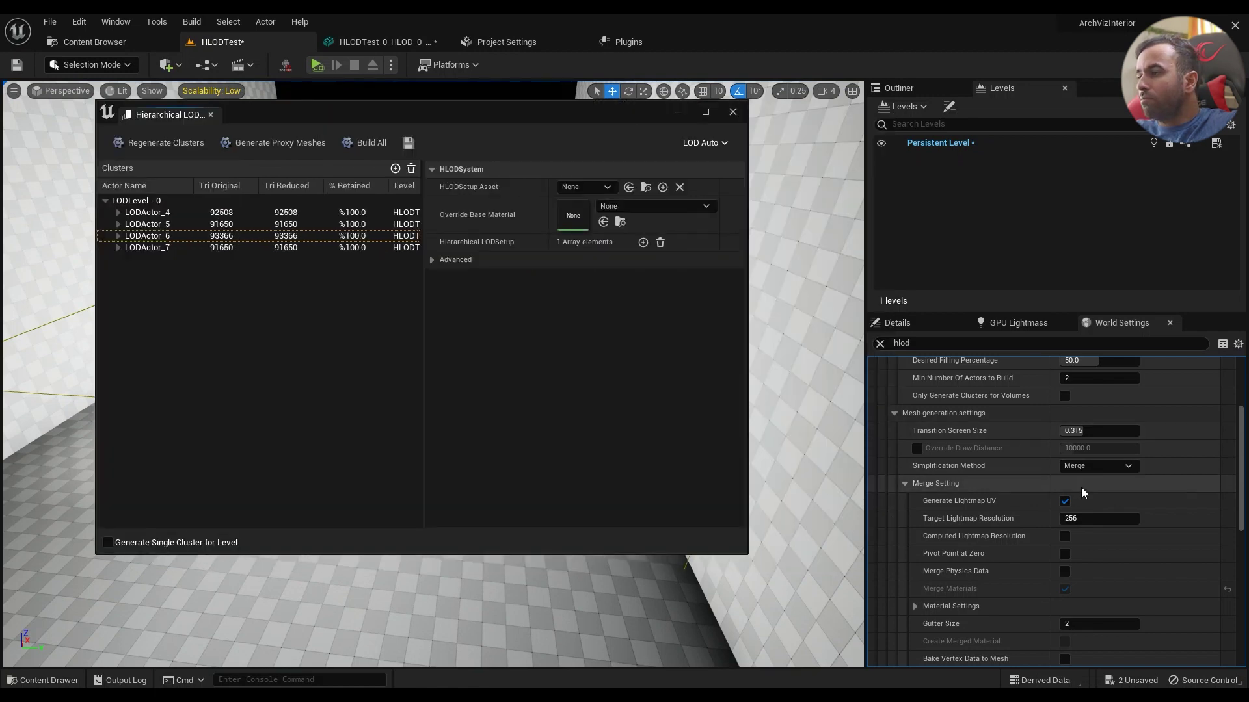
click(1102, 467)
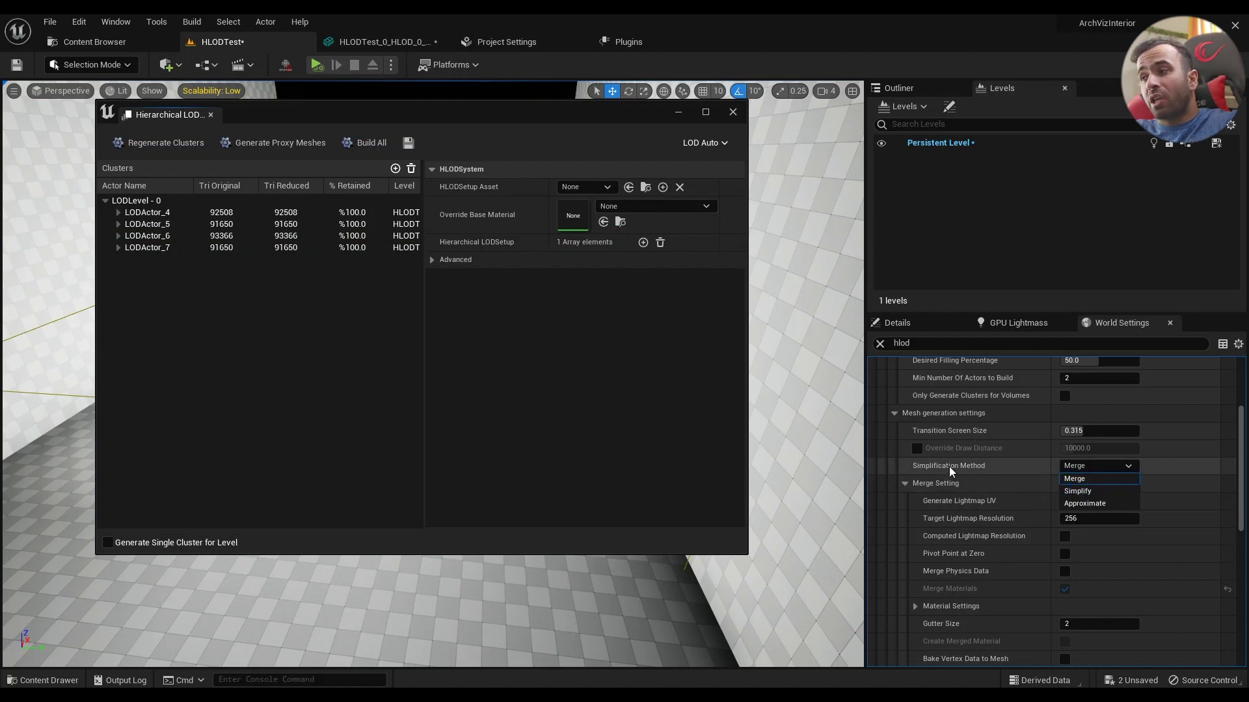
click(1085, 491)
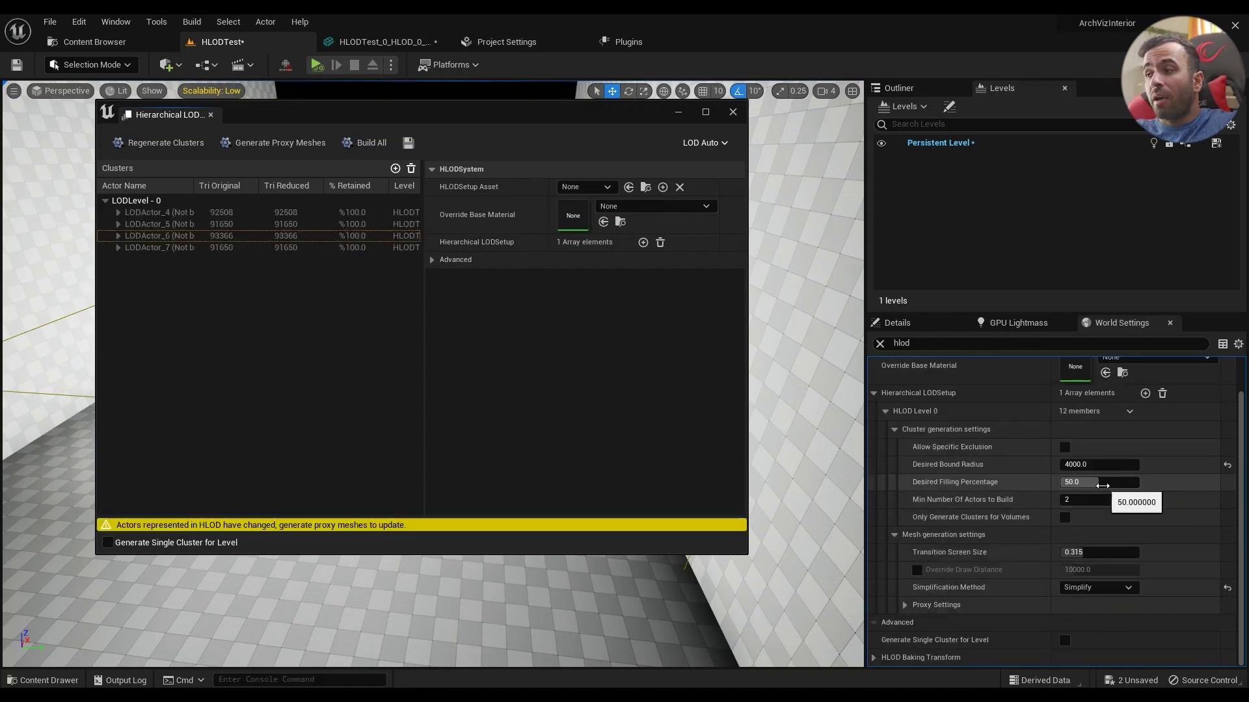
- Set the Screen Size in the proxy settings of HLOD Level 0 to 150
click(904, 606)
scroll(1015, 543, down, 3)
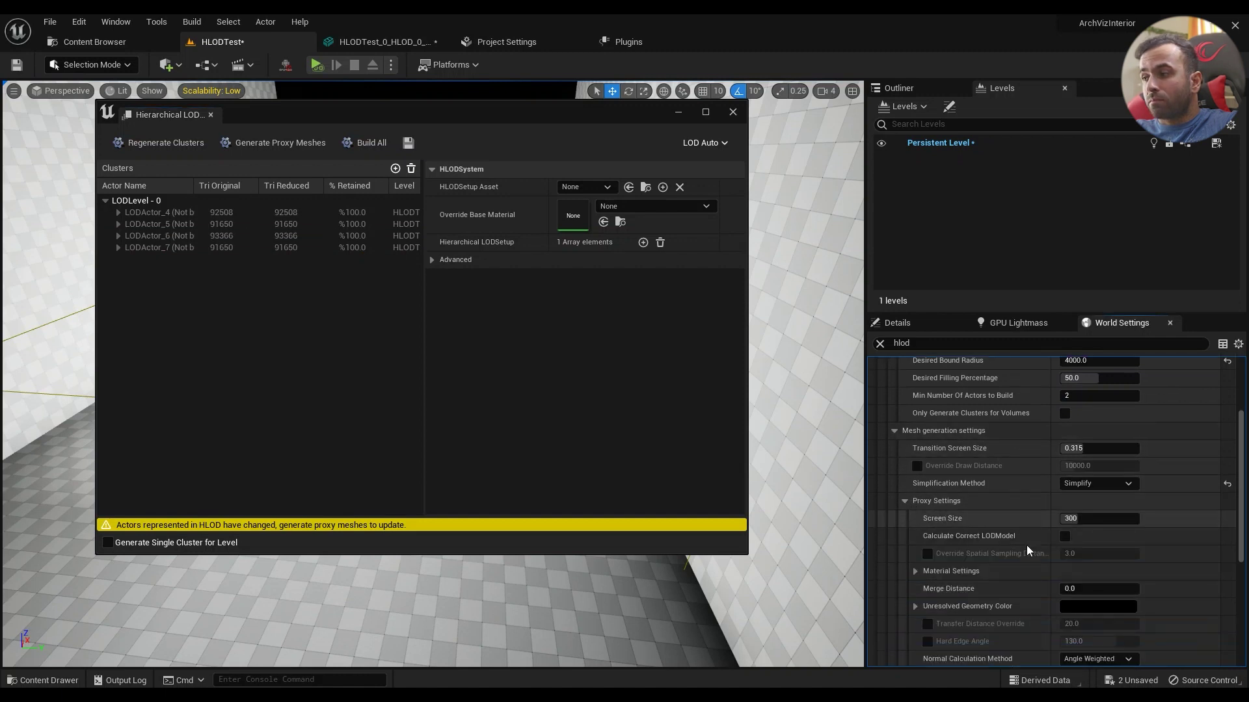
scroll(1026, 545, down, 3)
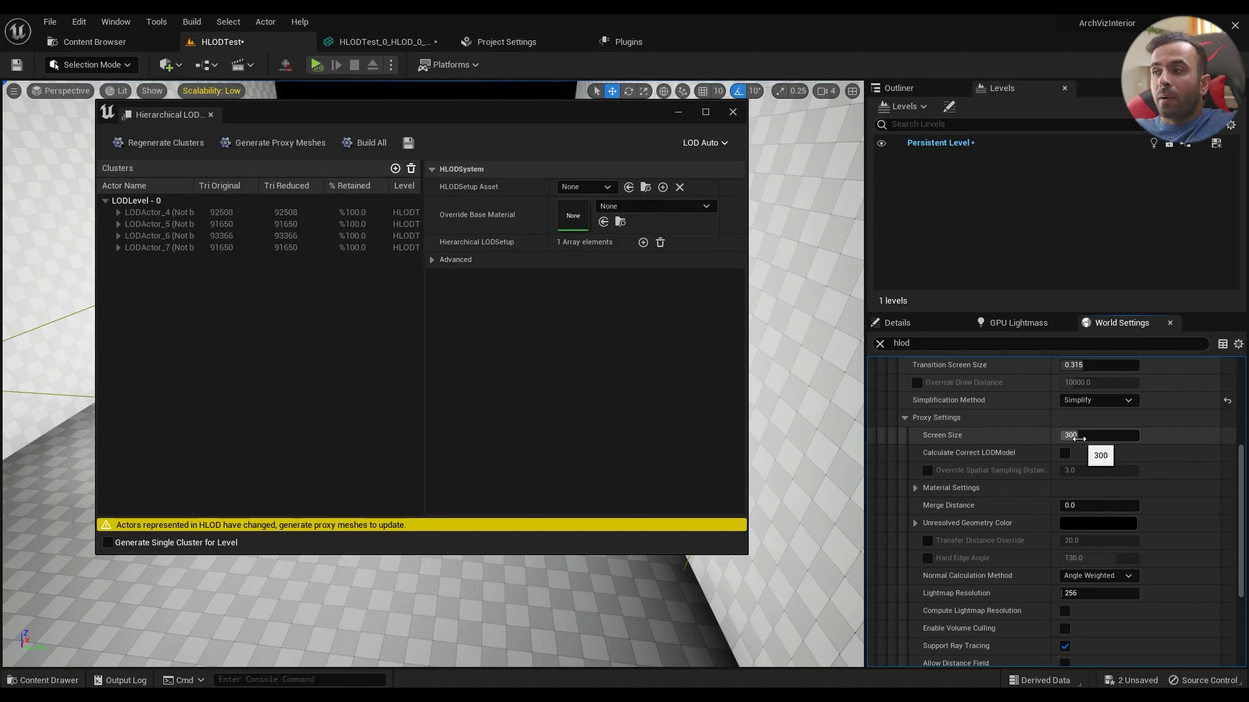
click(1119, 436)
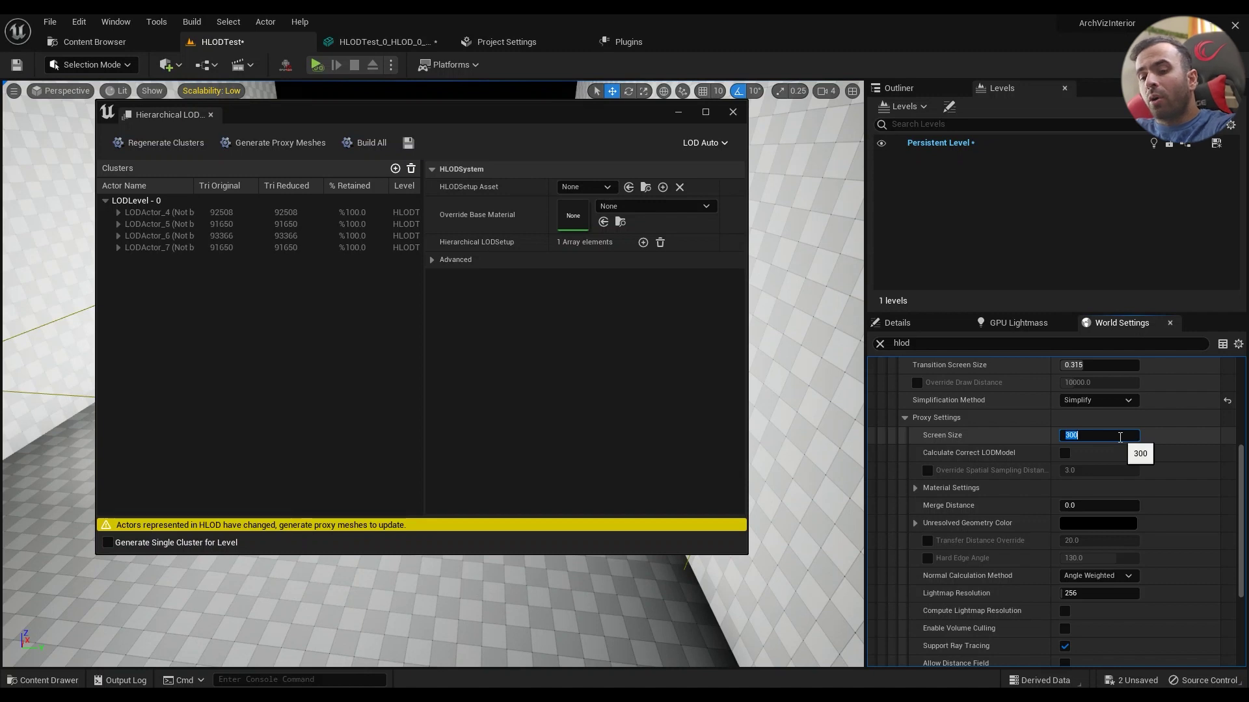
text(150)
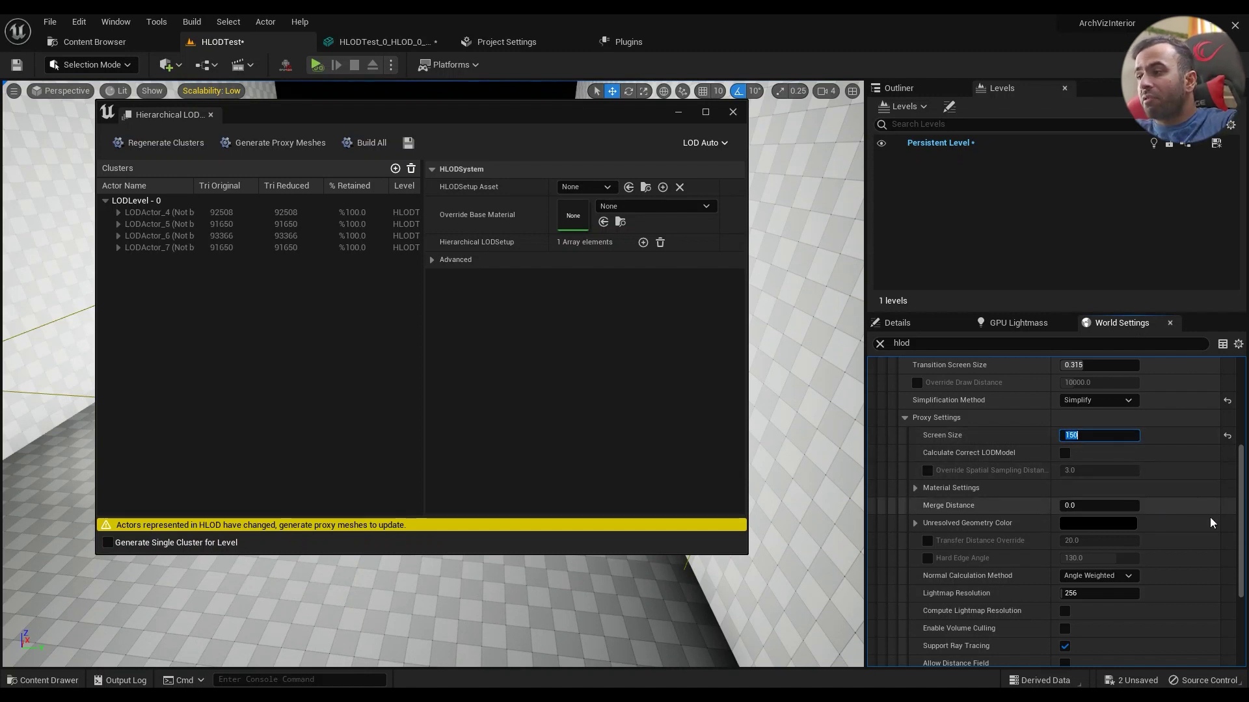
- Regenerate the HLOD clusters and generate their proxy meshes with the Simplify method
click(160, 143)
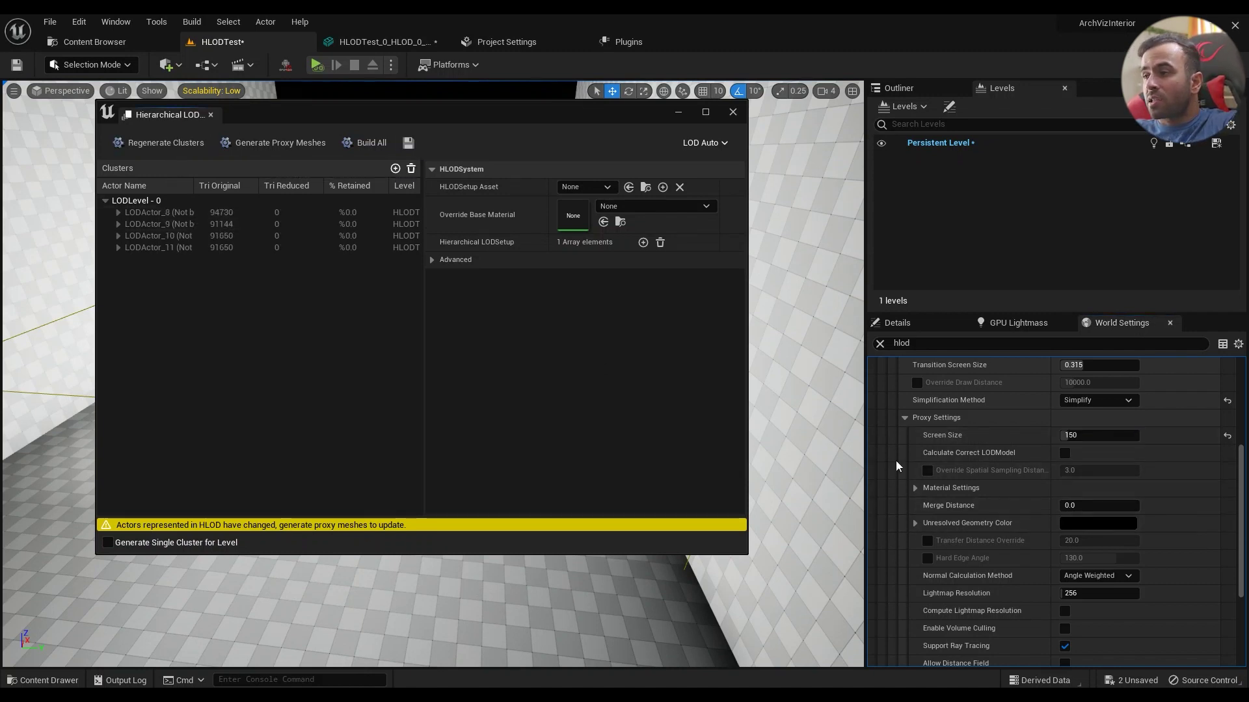
scroll(1140, 533, up, 3)
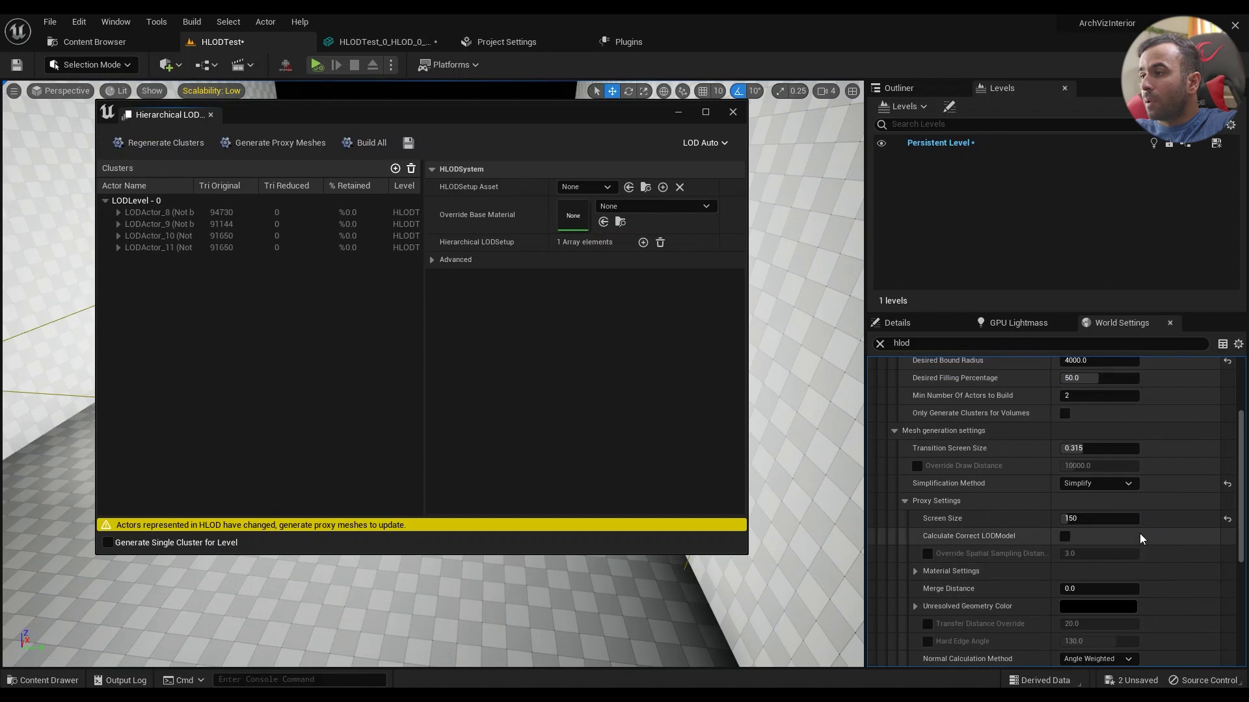
click(255, 145)
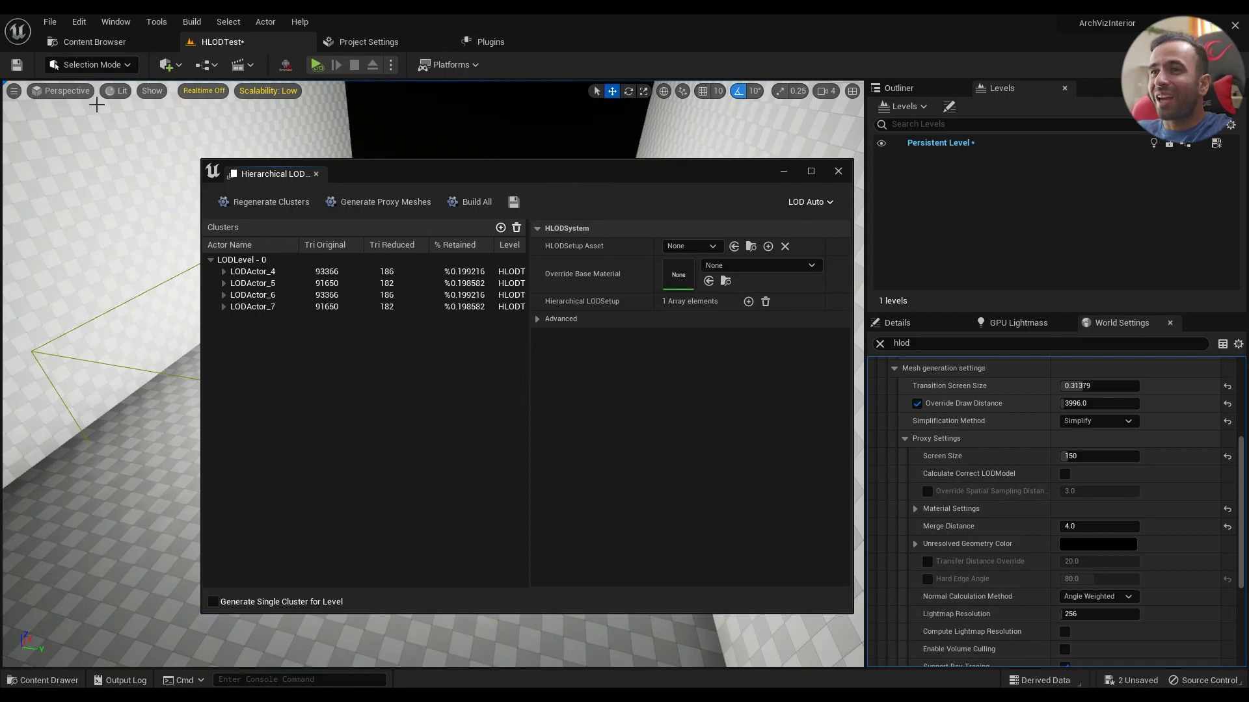
click(13, 93)
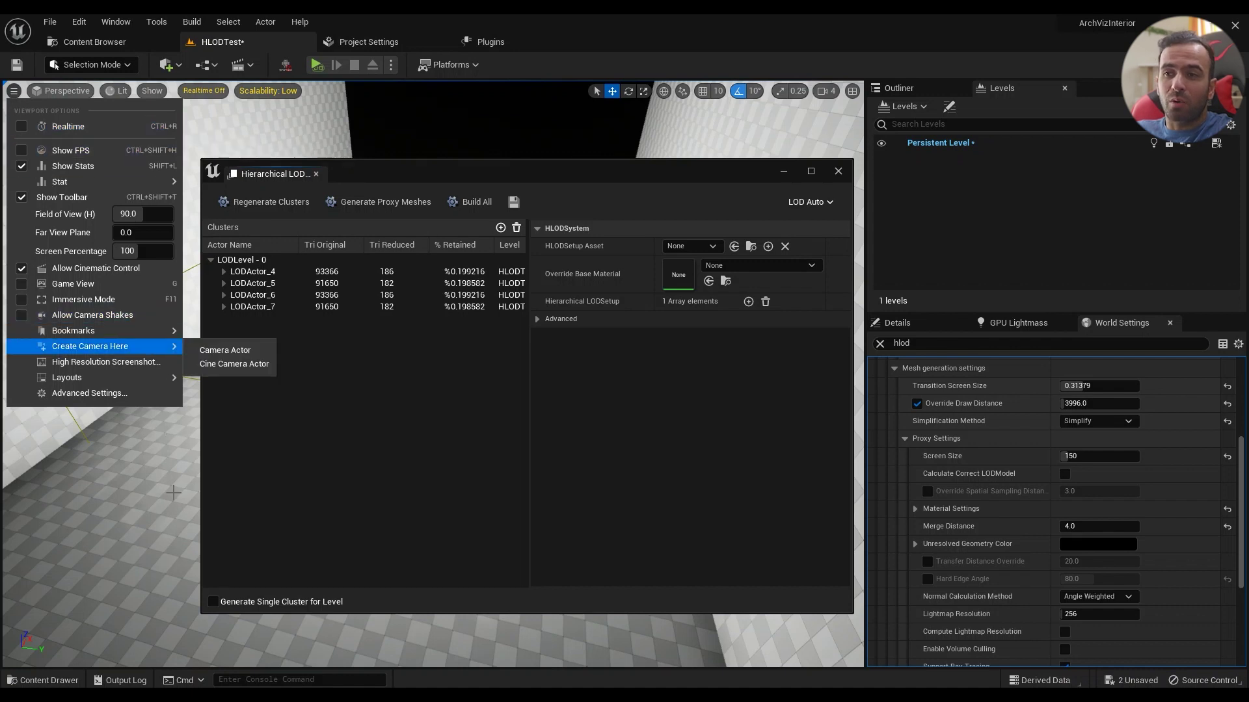
right_drag(168, 486, 162, 486)
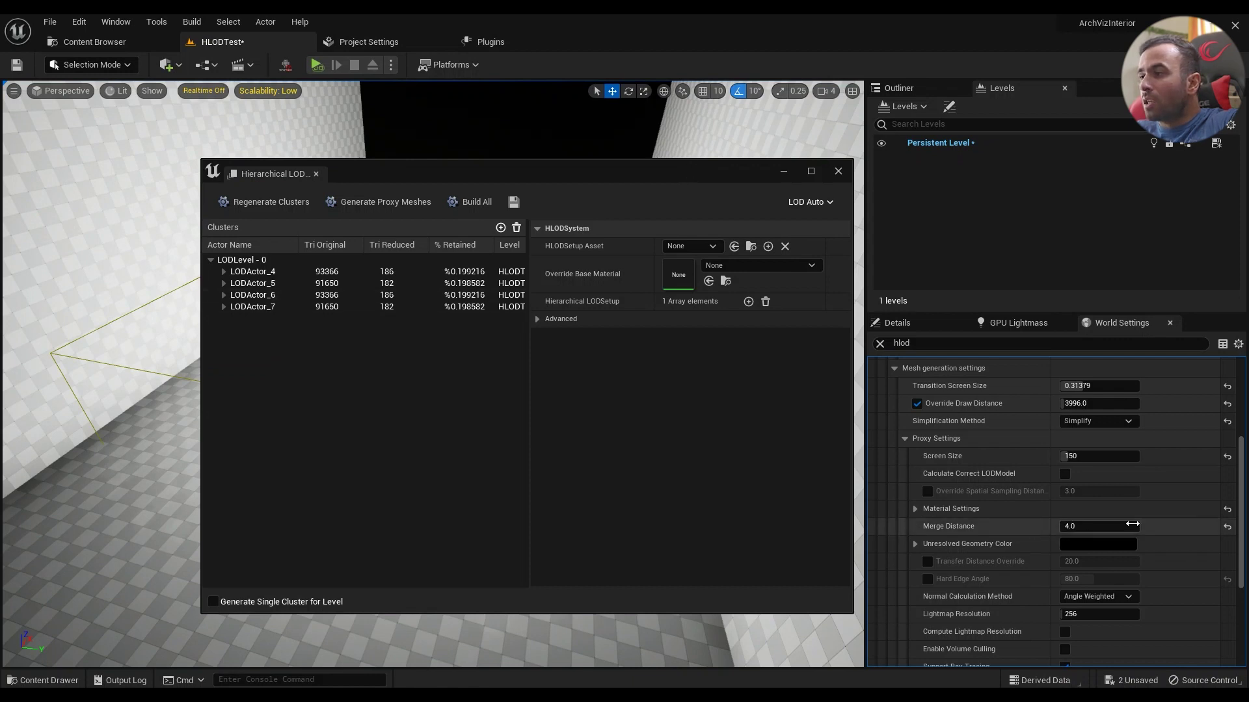
scroll(1008, 459, up, 1)
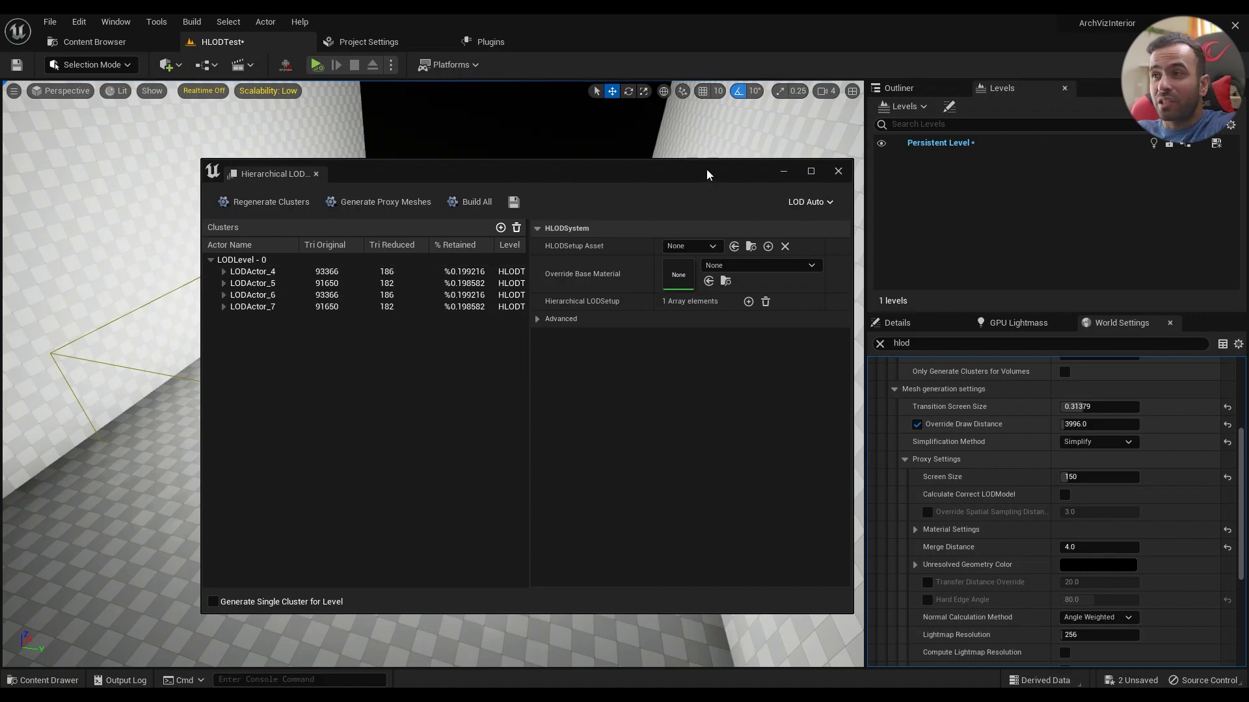
- Close the Hierarchical LOD Outliner and compare the furniture as original meshes and simplified proxies by moving through the transition distance
click(839, 171)
right_drag(747, 376, 784, 423)
key(d)
right_drag(413, 415, 657, 351)
key(s)
key(w)
key(s)
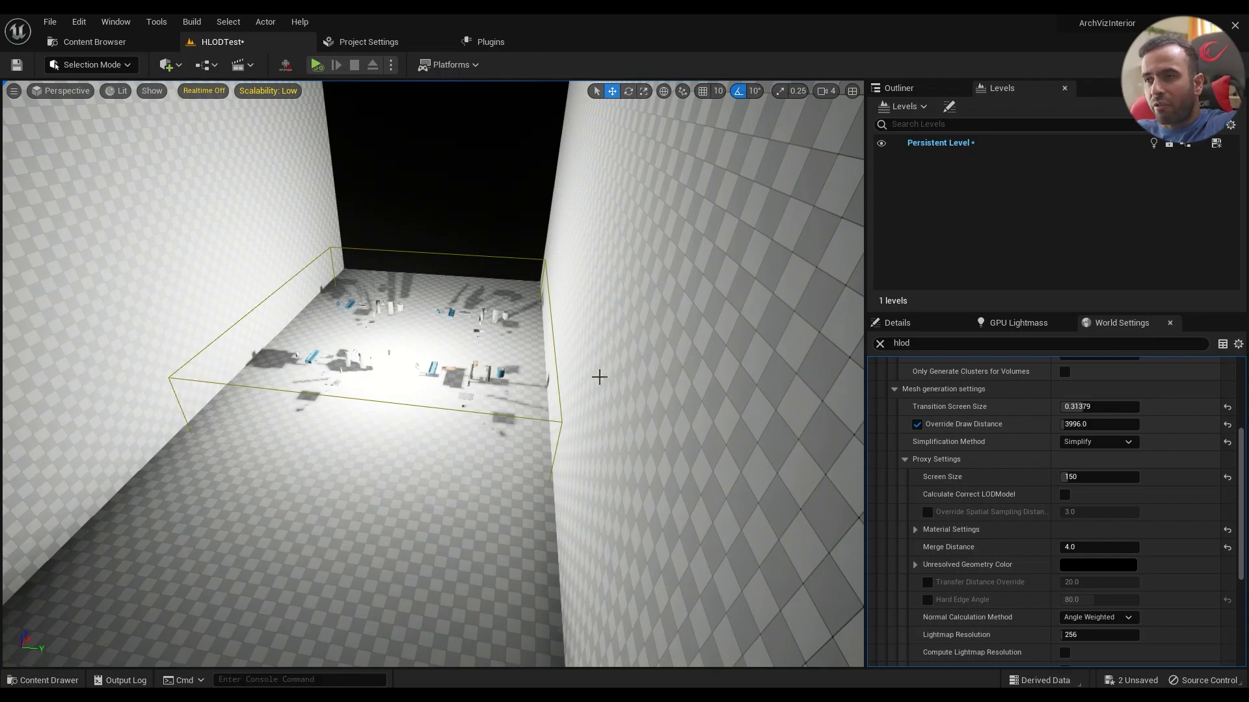
mouse_move(599, 377)
right_down()
mouse_move(572, 384)
mouse_move(592, 379)
right_up()
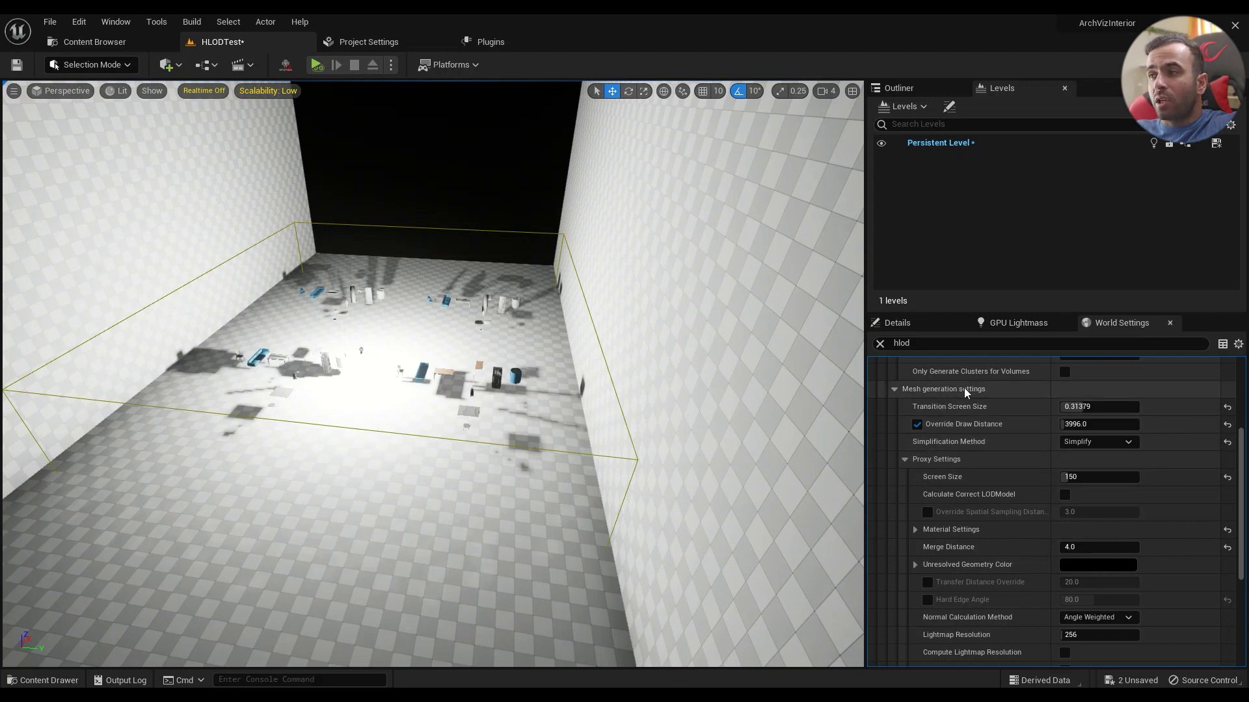
- Toggle Override Draw Distance in HLOD Level 0's mesh generation settings off and back on
scroll(976, 421, up, 2)
click(917, 486)
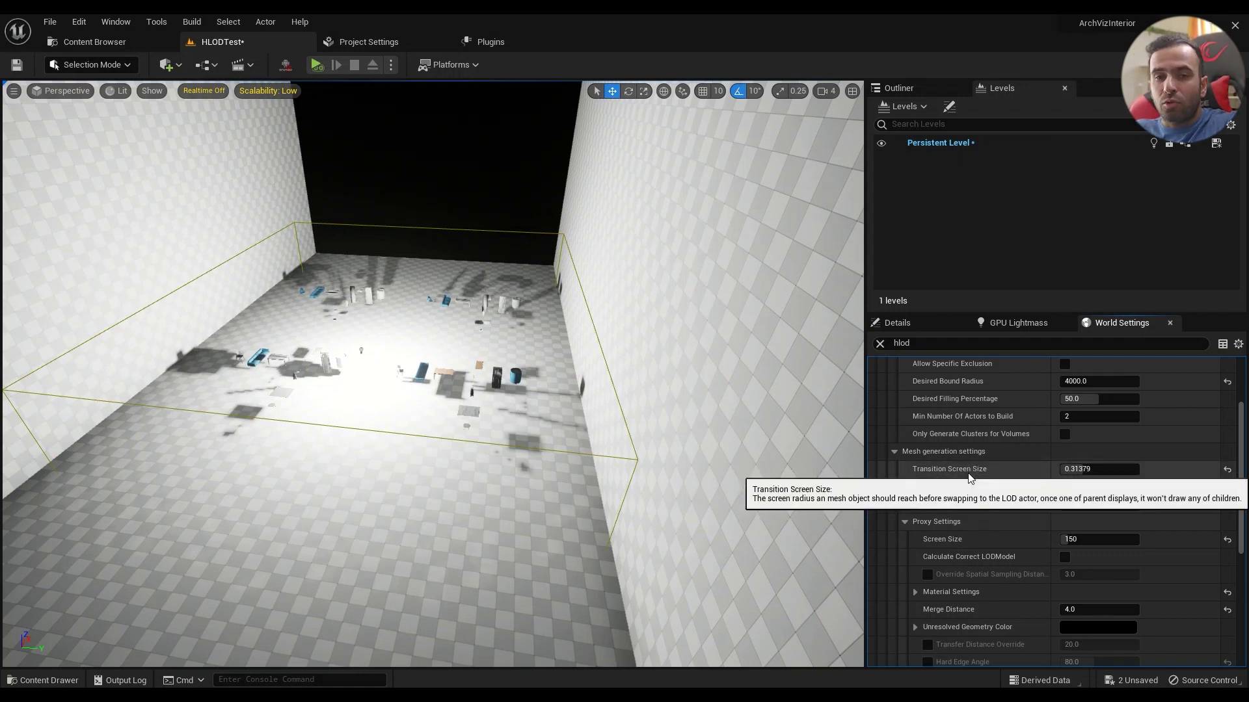
click(919, 488)
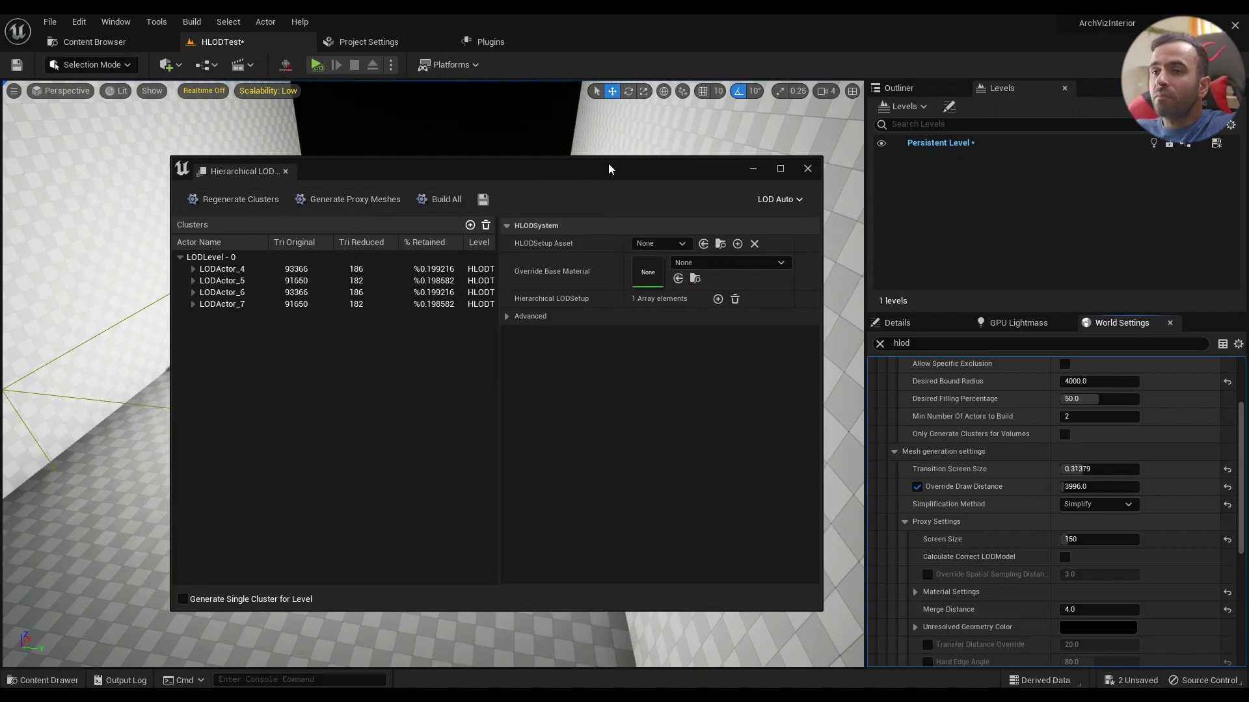
- Close the Hierarchical LOD Outliner and check how the furniture groups swap between original and simplified meshes around the draw distance
click(807, 169)
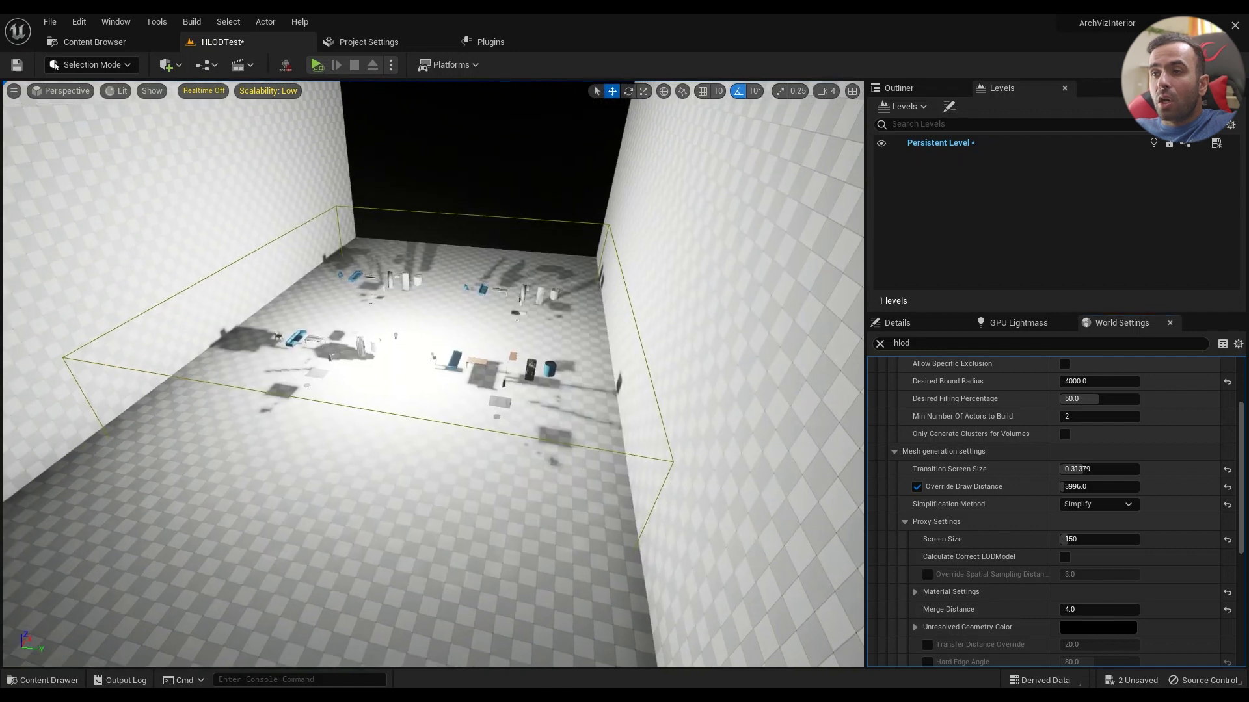
right_drag(485, 317, 478, 317)
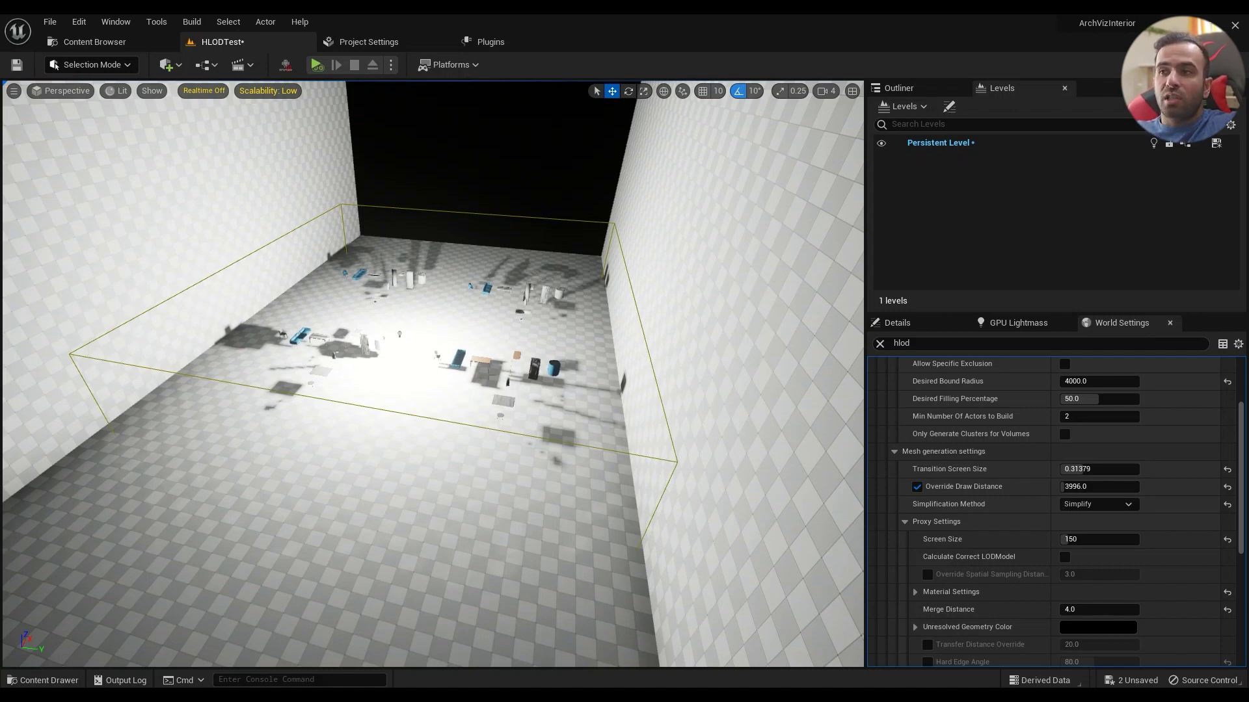
mouse_move(469, 424)
right_down()
mouse_move(497, 413)
mouse_move(472, 407)
mouse_move(481, 416)
right_up()
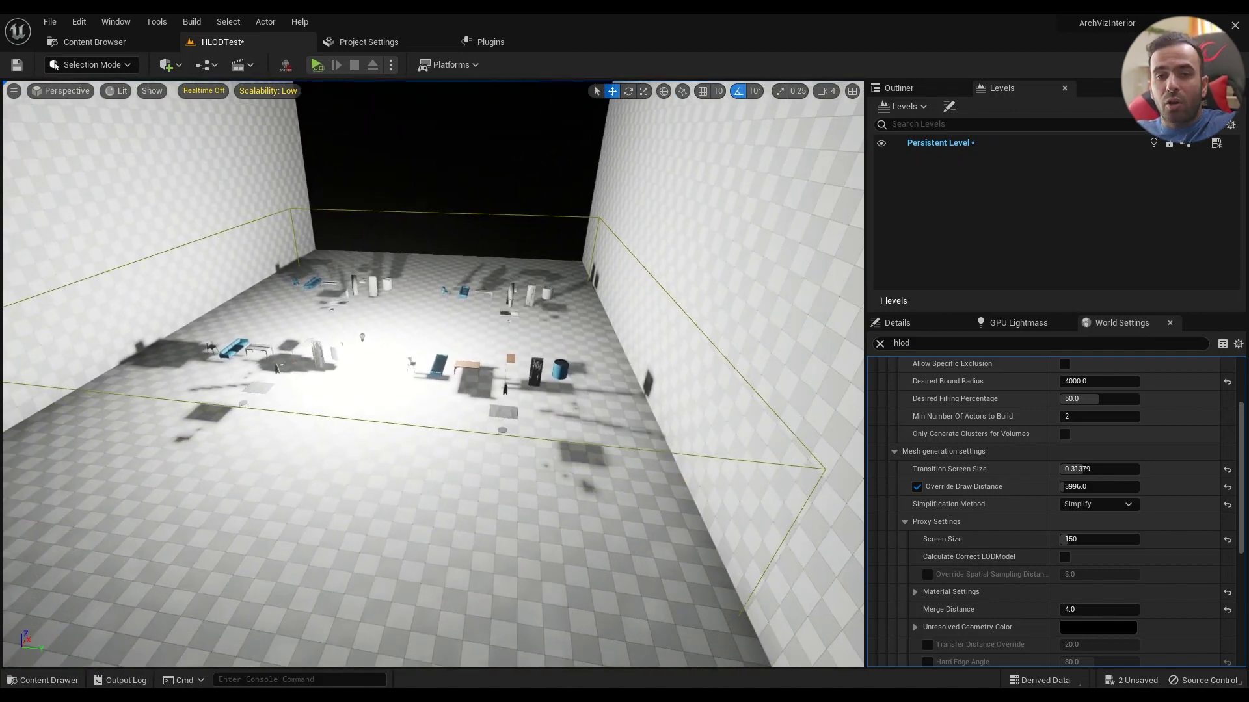
right_drag(442, 454, 443, 459)
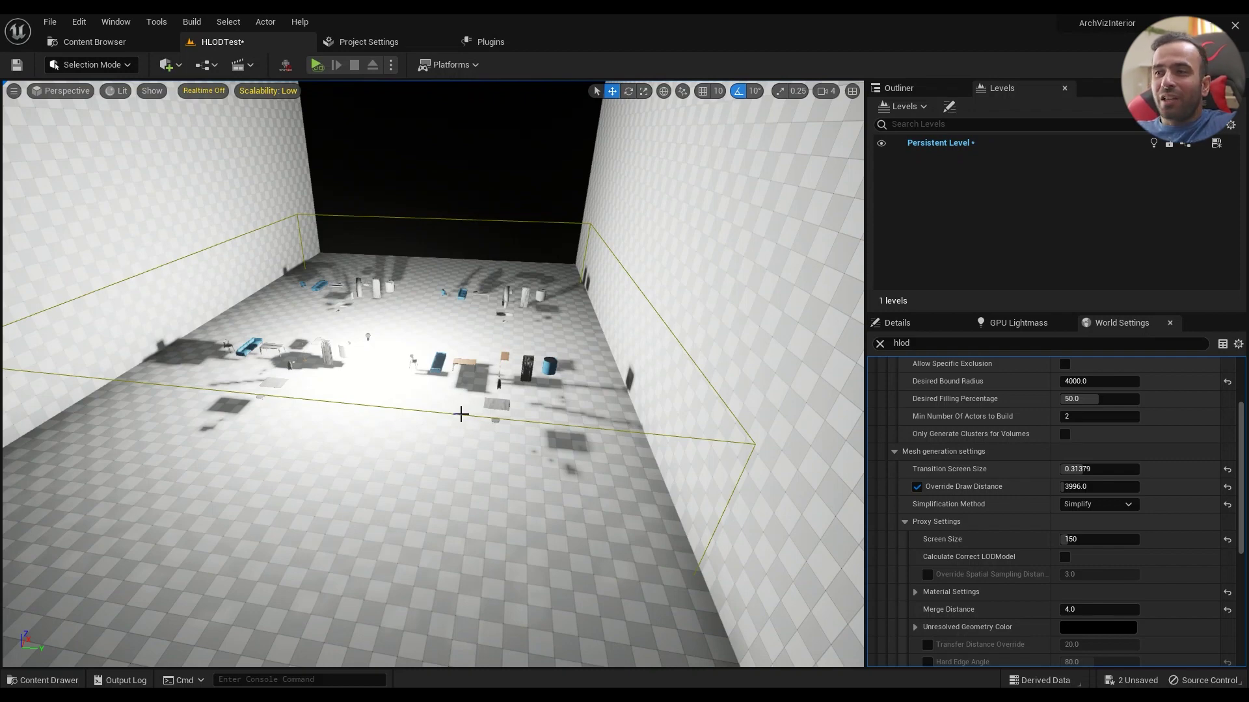
key(w)
mouse_move(461, 415)
right_down()
mouse_move(486, 408)
mouse_move(529, 426)
mouse_move(461, 416)
right_up()
key(s)
- Build the level's lighting with GPU Lightmass using the Full Bake mode
click(1005, 324)
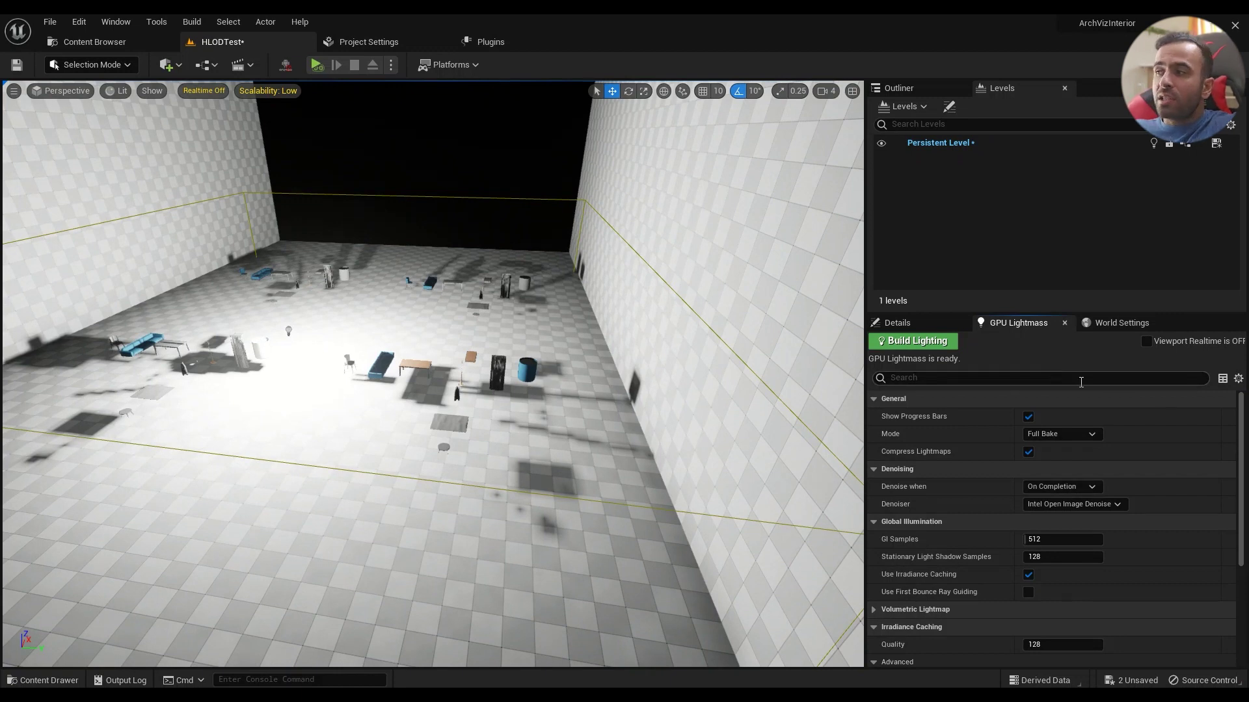
click(925, 345)
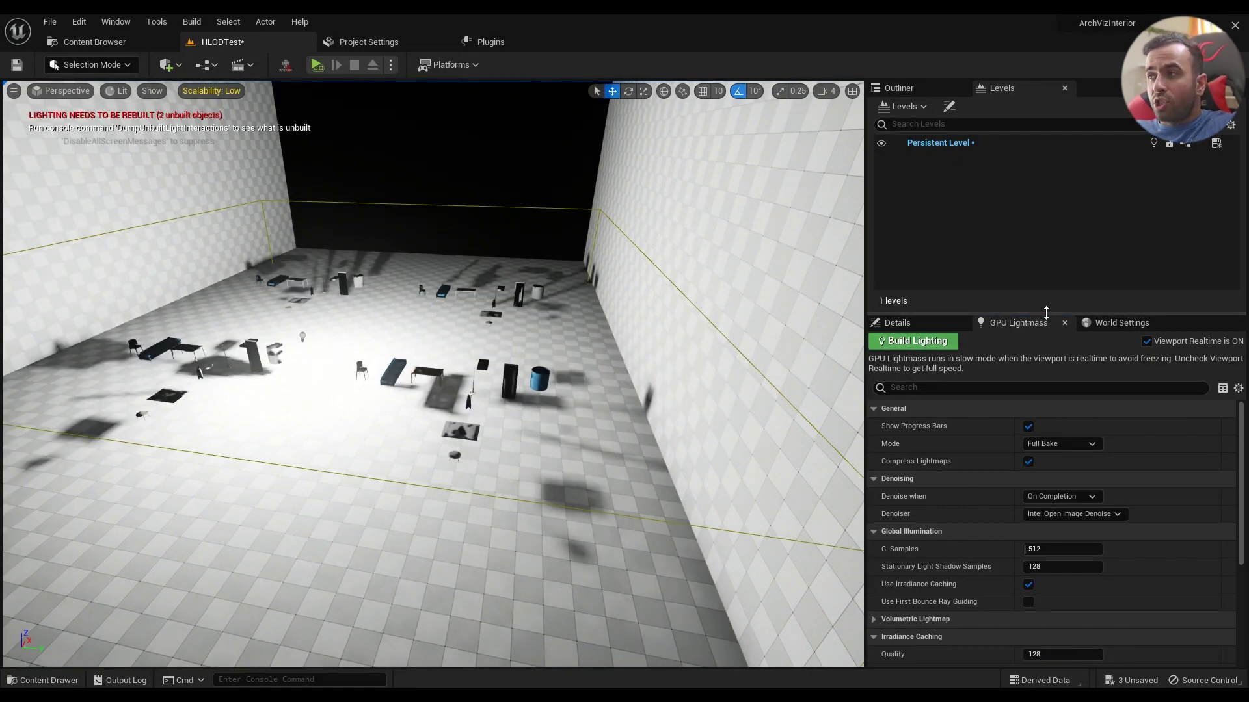
- Inspect the baked lighting on the front-right blue couch up close, and move back to view all the furniture groups
key(s)
right_drag(621, 365, 590, 365)
key(w)
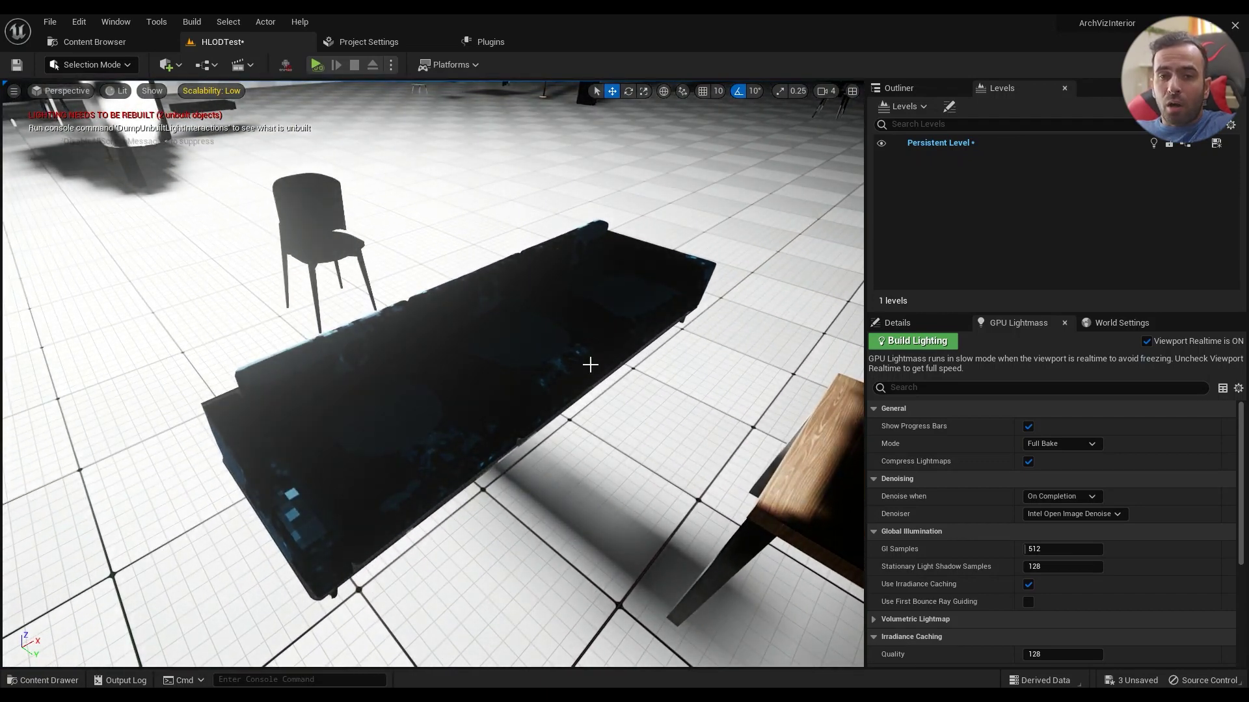
key(s)
mouse_move(498, 400)
right_down()
mouse_move(605, 400)
mouse_move(498, 400)
right_up()
key(s)
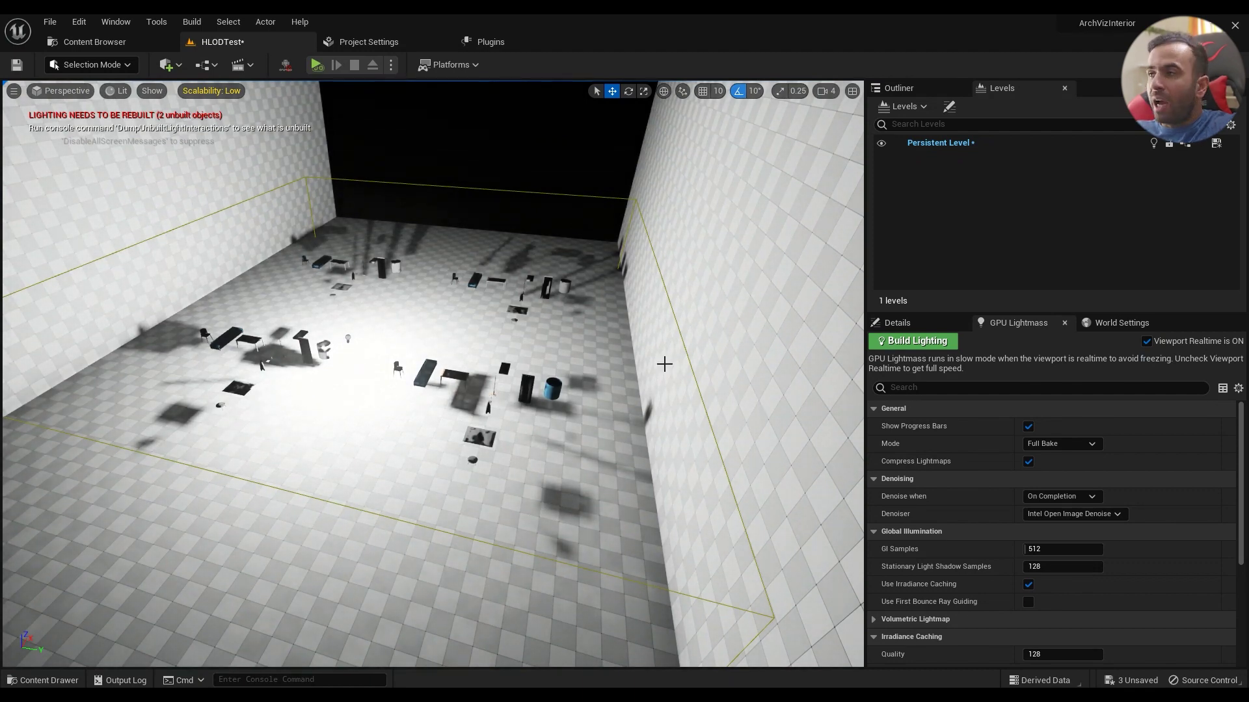
- Review the proxy settings of HLOD Level 0 in the World Settings alongside the baked furniture
click(1114, 323)
scroll(938, 488, down, 6)
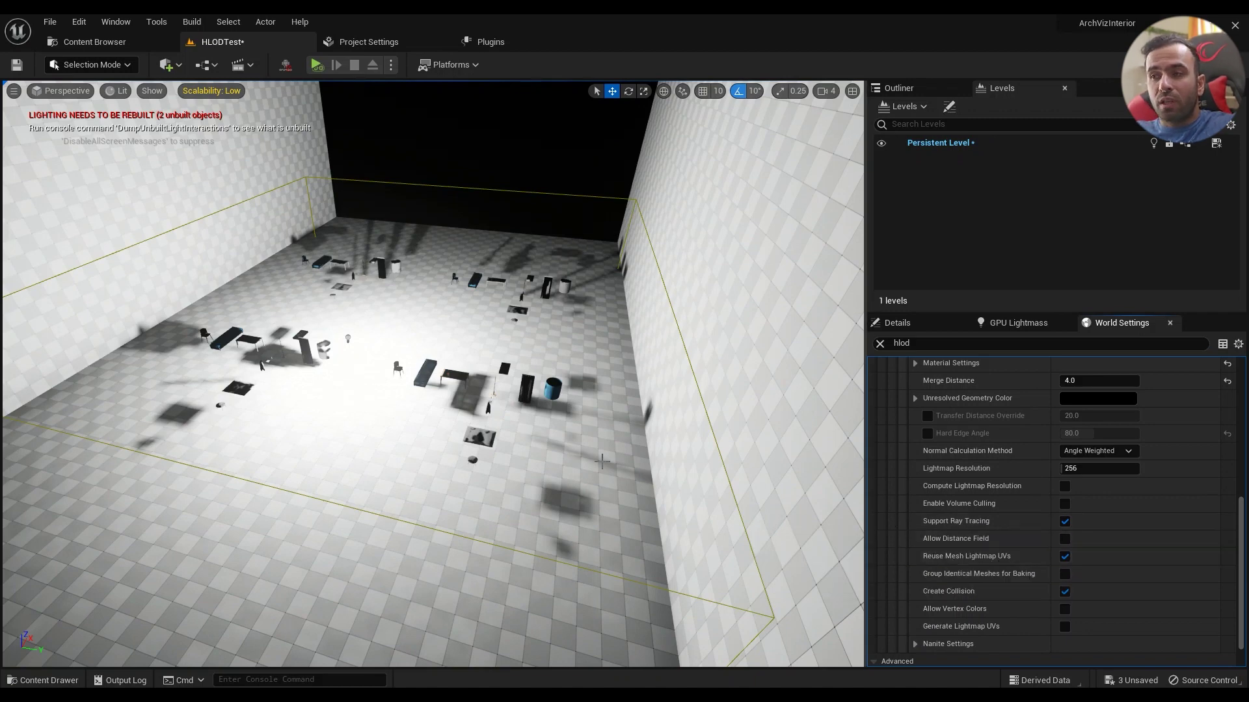
key(w)
right_drag(533, 442, 533, 435)
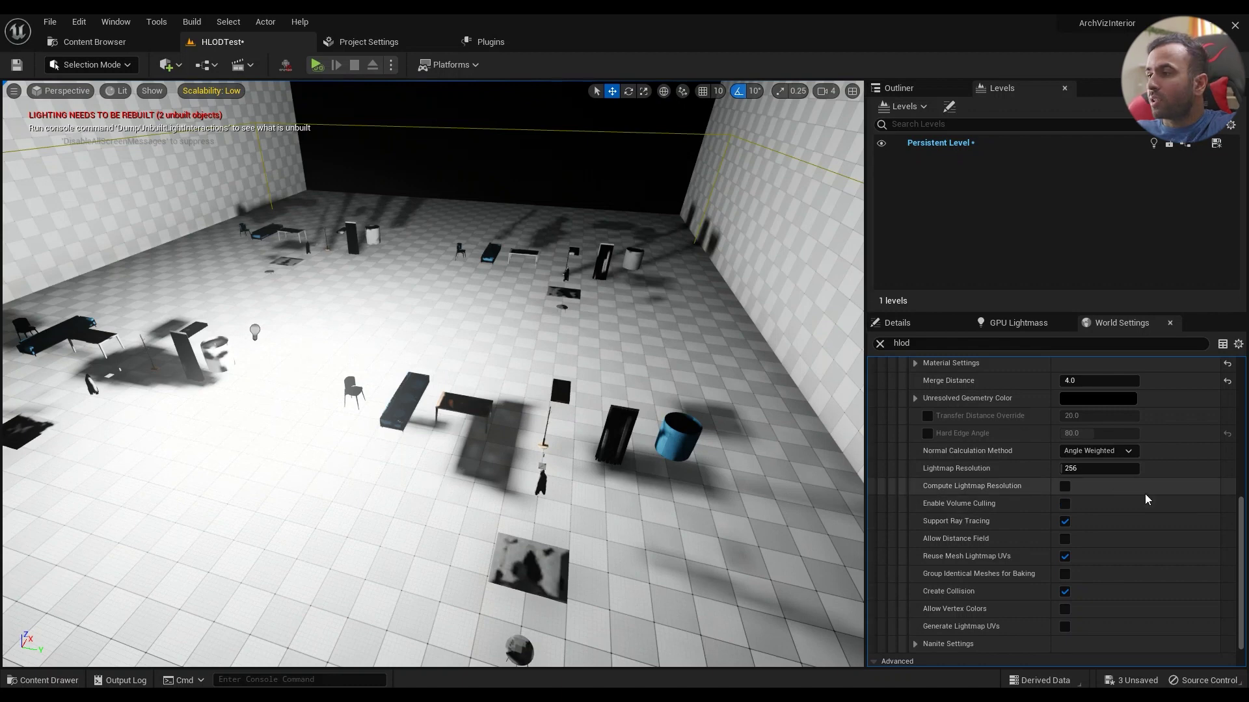
scroll(1145, 501, up, 3)
scroll(1143, 518, up, 3)
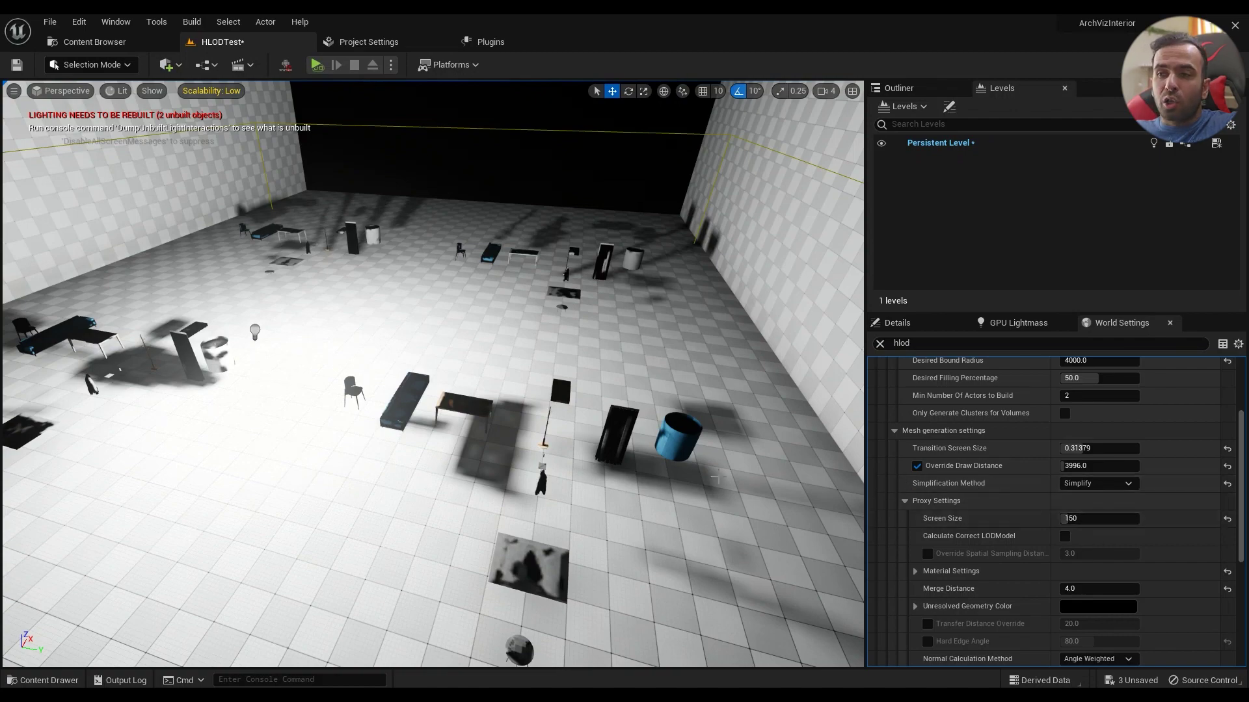
- Examine the baked furniture from several viewpoints and check the available simplification methods, keeping Simplify
right_drag(585, 391, 559, 390)
key(w)
key(s)
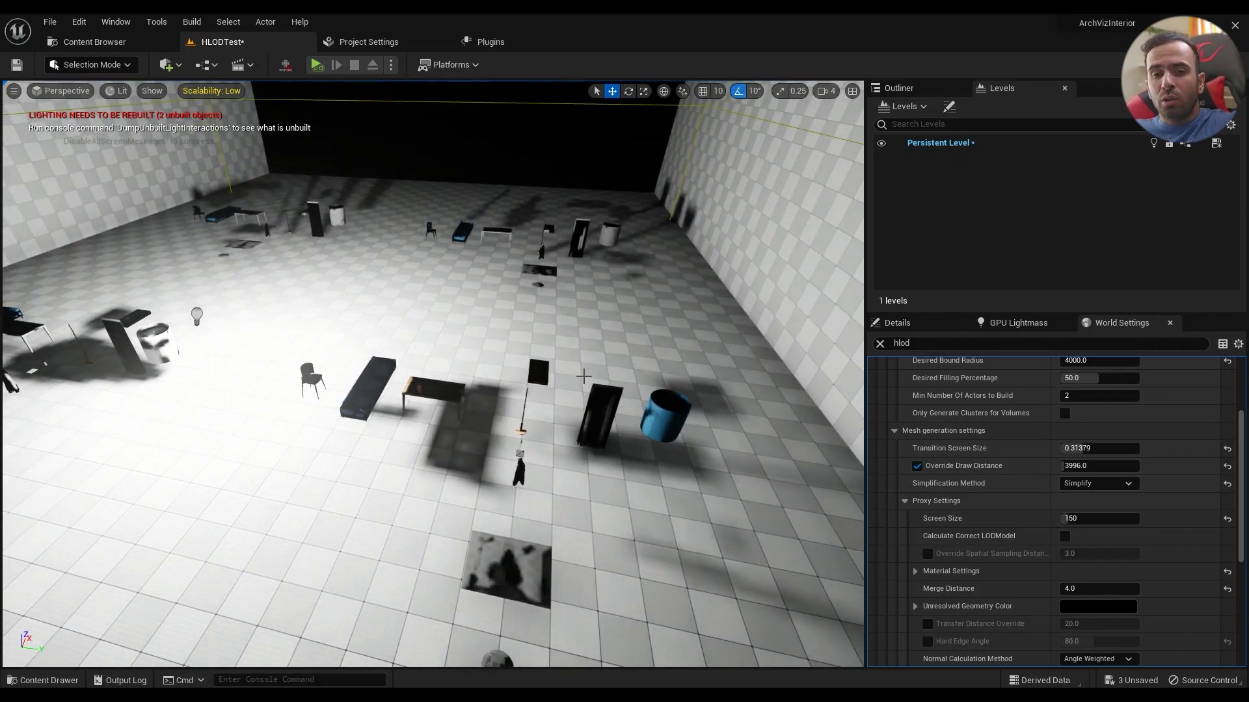
click(1085, 484)
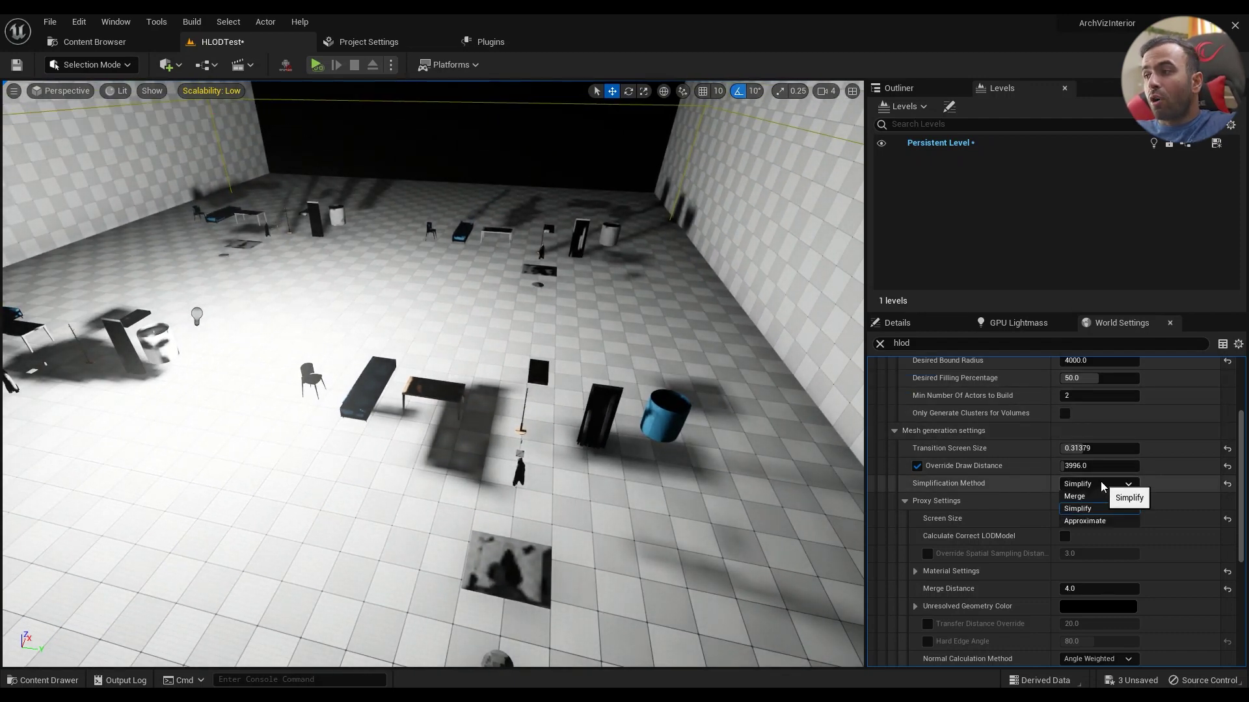
click(1087, 486)
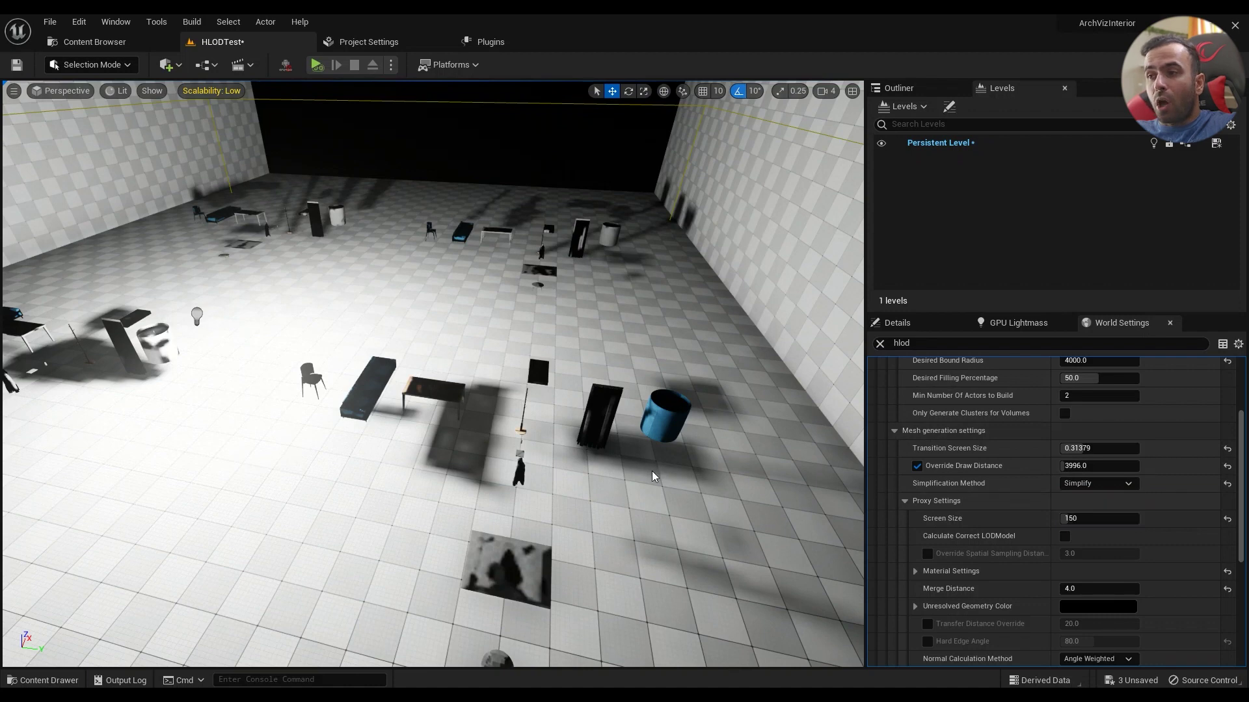
mouse_move(654, 474)
right_down()
mouse_move(627, 474)
mouse_move(725, 480)
mouse_move(640, 484)
right_up()
right_drag(554, 417, 554, 416)
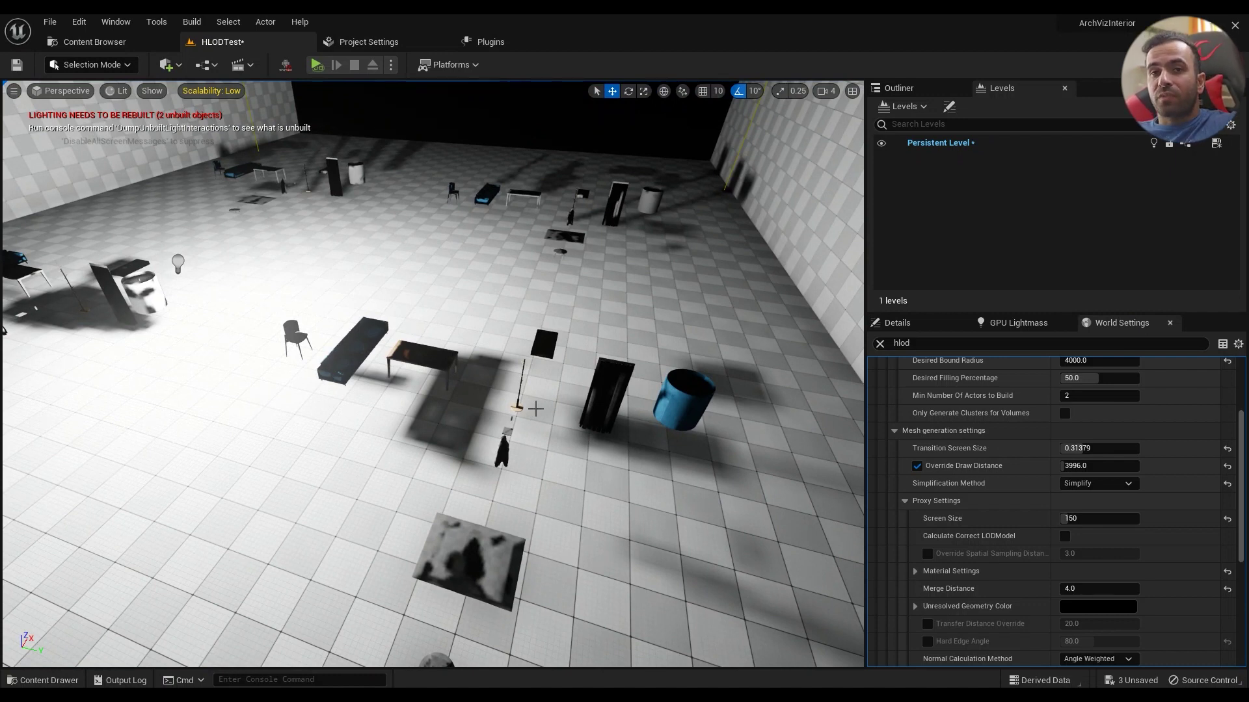
right_drag(388, 458, 388, 458)
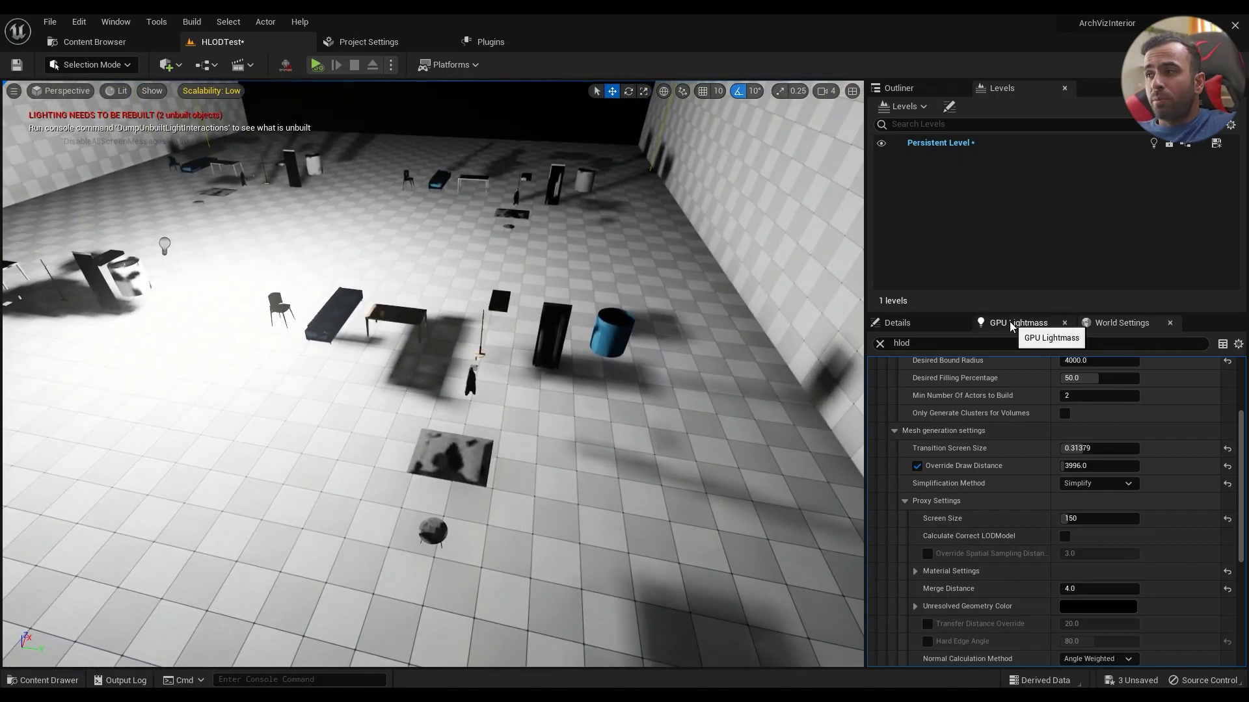
- Look over the furniture groups and check the Build Lighting Only option among the level's build commands
right_drag(547, 332, 547, 333)
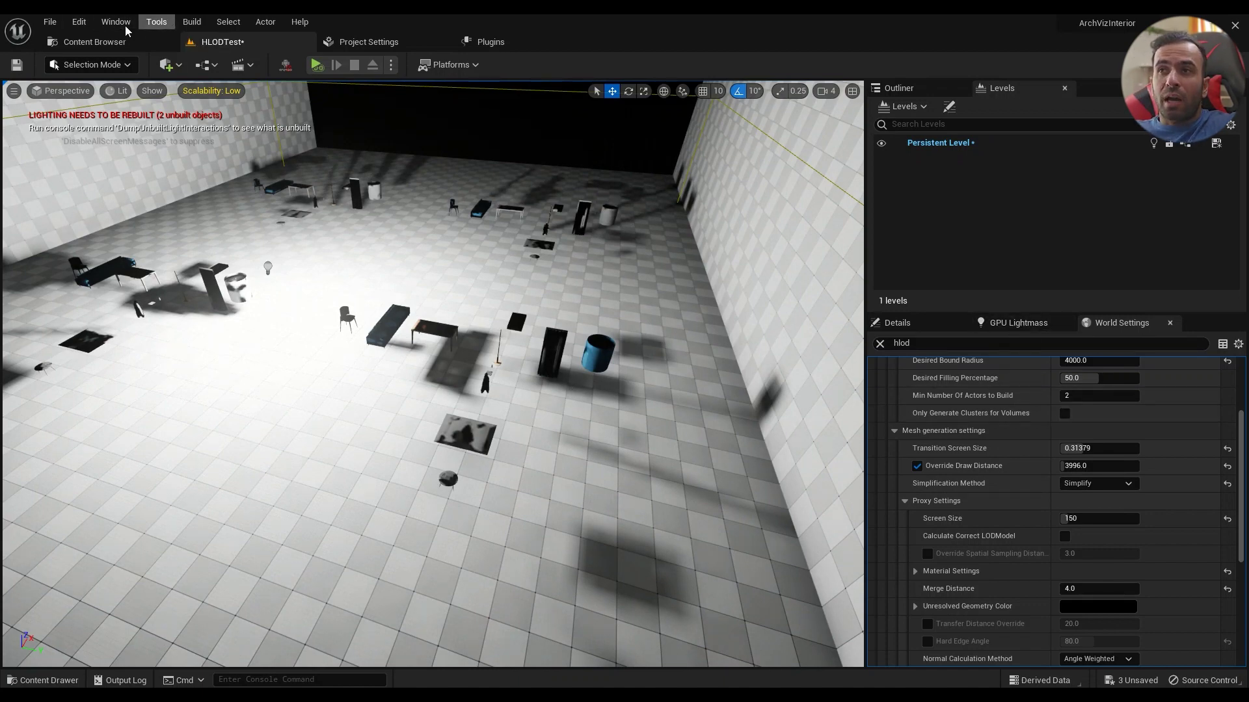
click(193, 26)
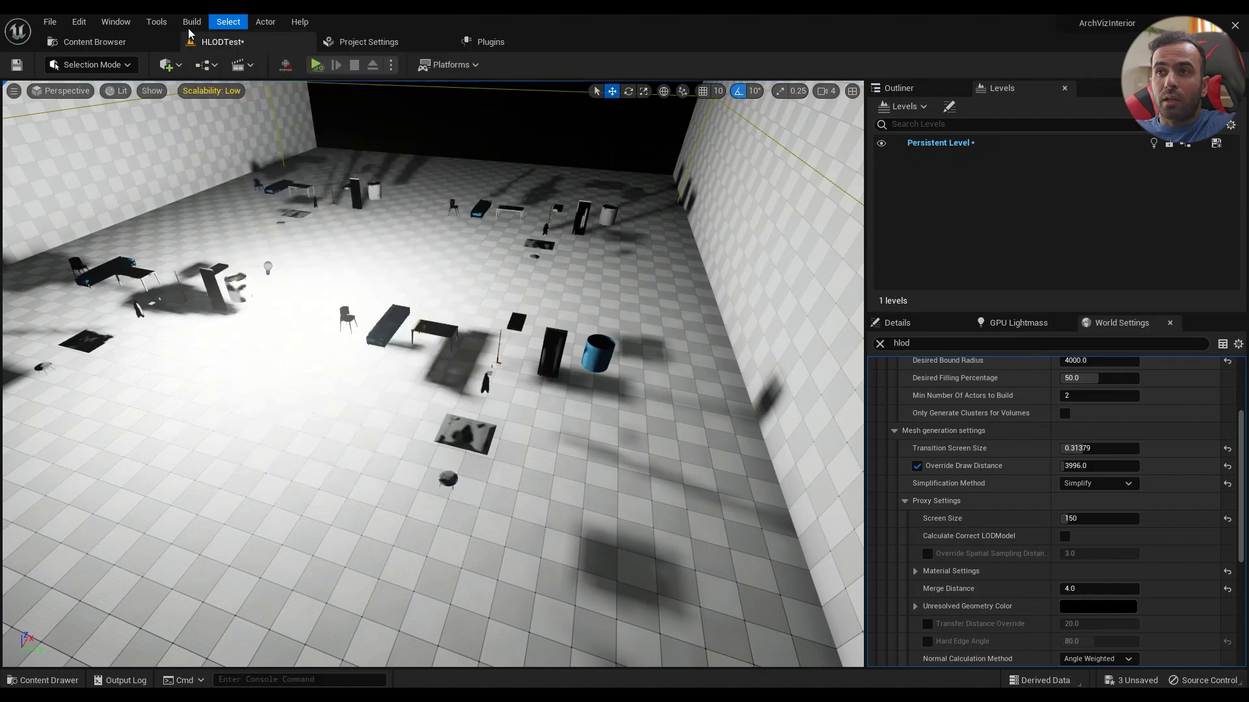
click(191, 22)
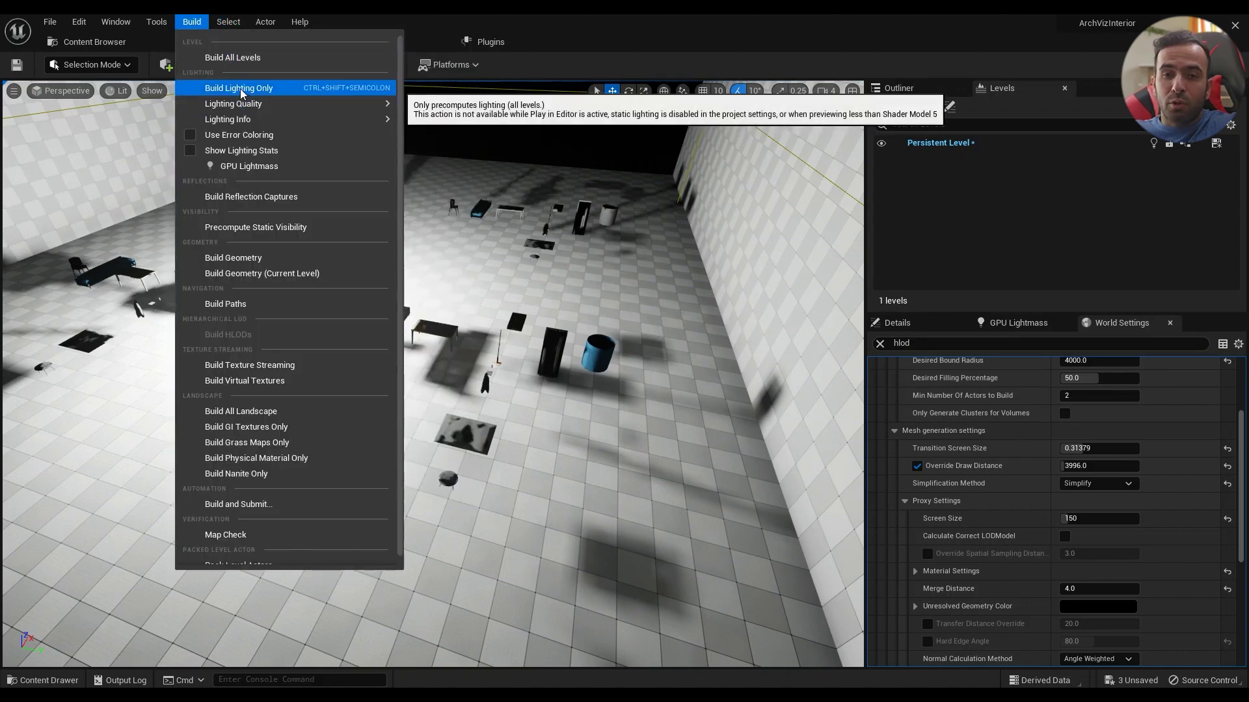
- Compare the baked furniture groups up close and from farther back, and review the Merge, Simplify and Approximate methods, leaving Simplify selected
right_drag(551, 351, 519, 359)
key(w)
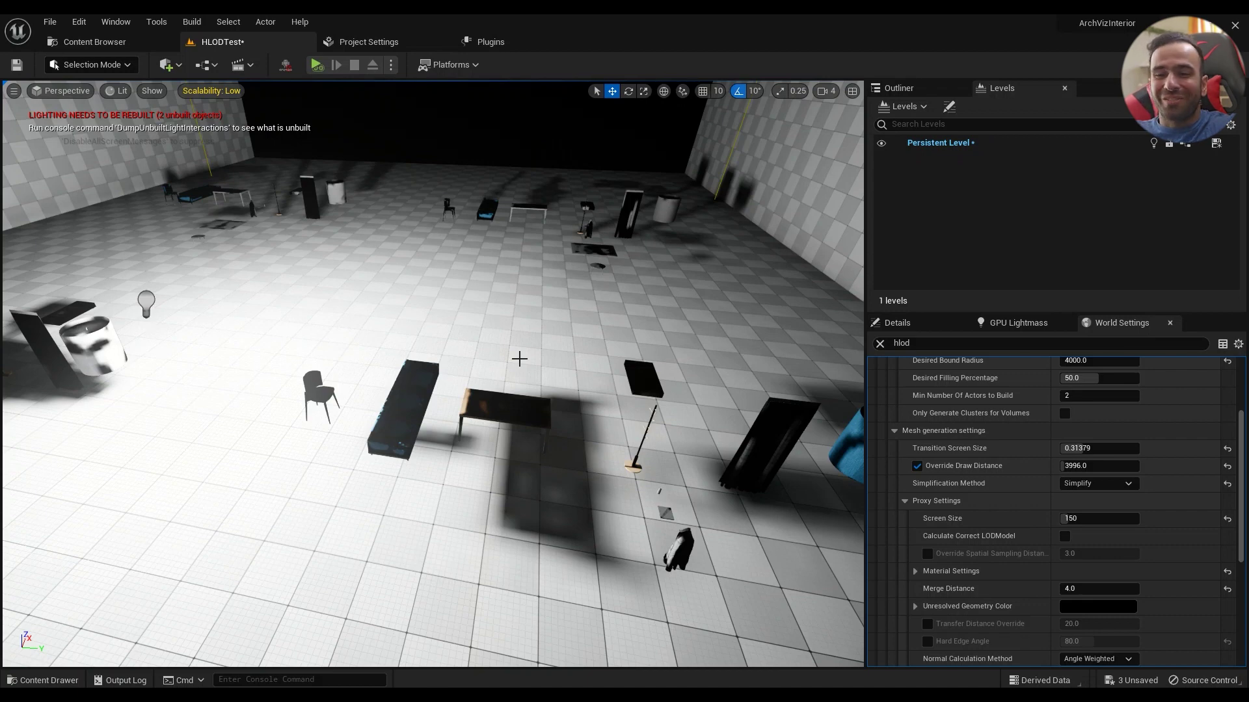
key(s)
right_drag(448, 366, 447, 366)
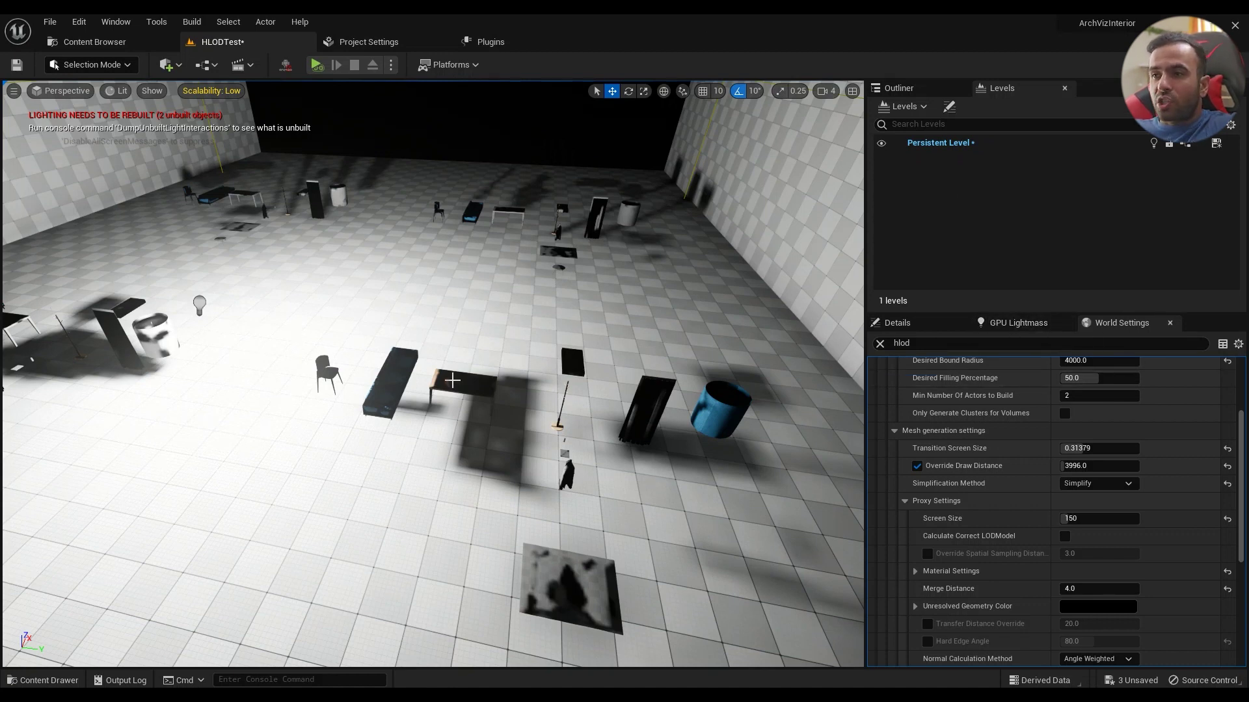
scroll(470, 434, down, 3)
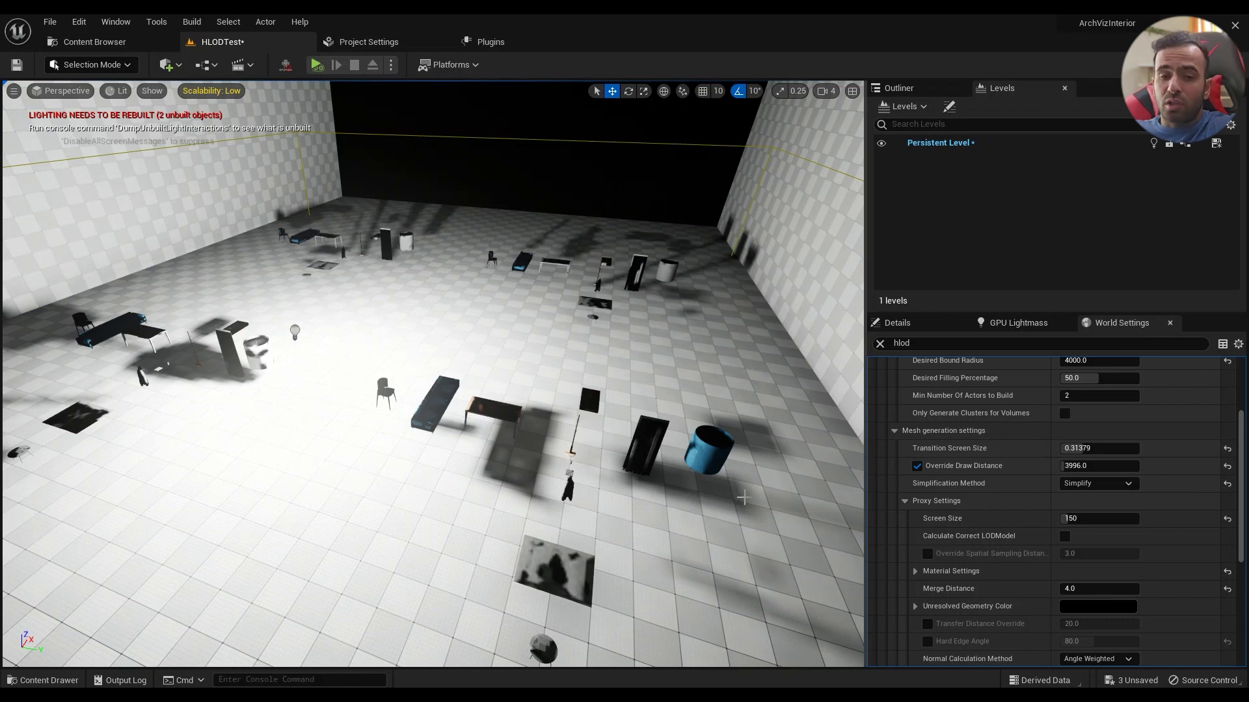
click(1100, 483)
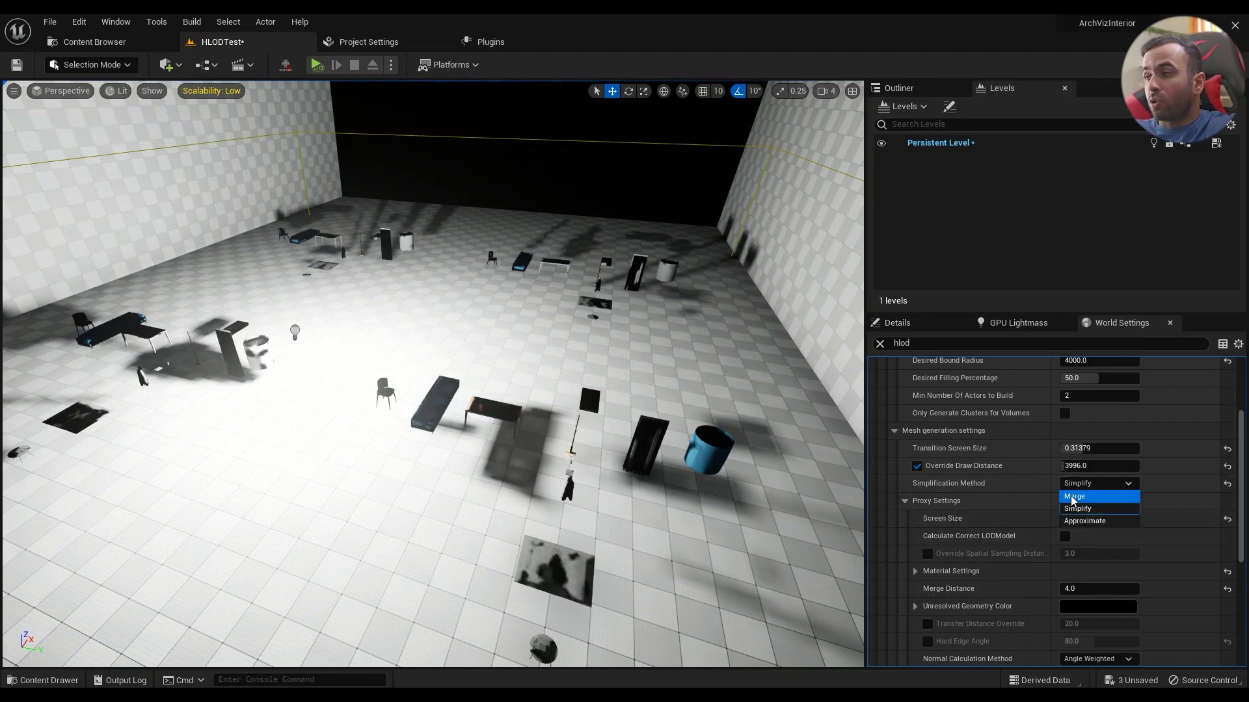
right_drag(722, 413, 725, 416)
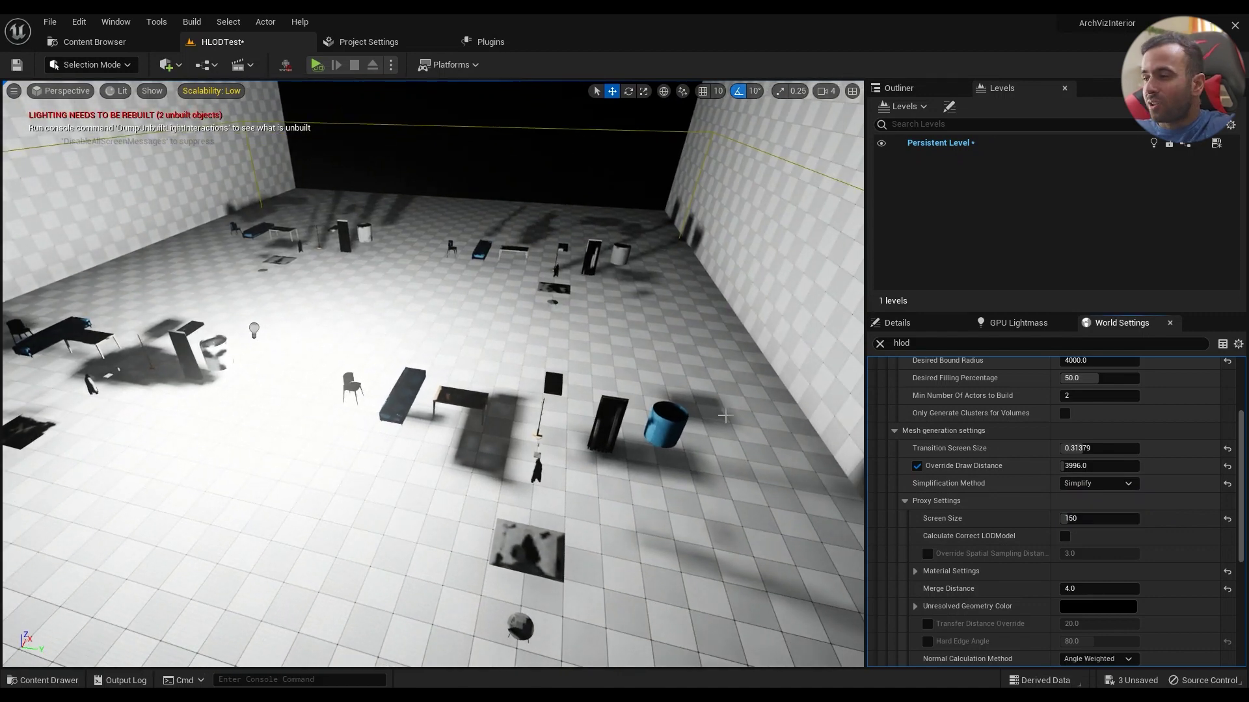
right_drag(725, 416, 673, 411)
key(s)
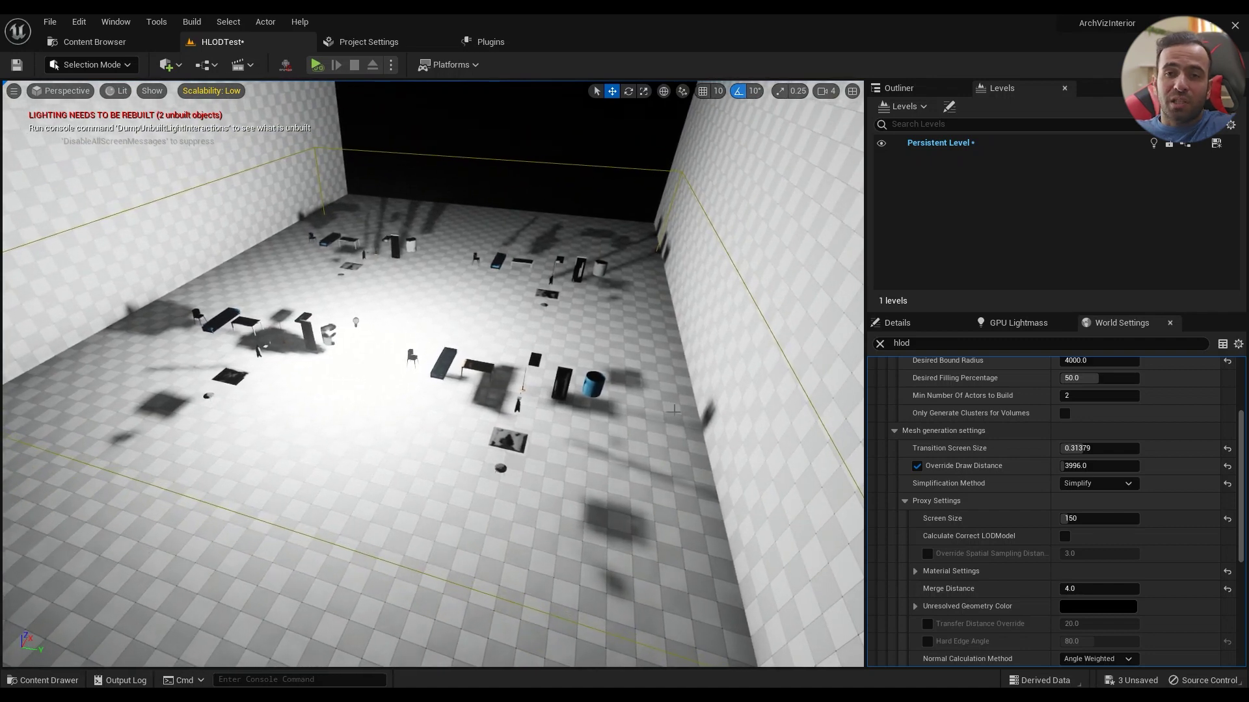